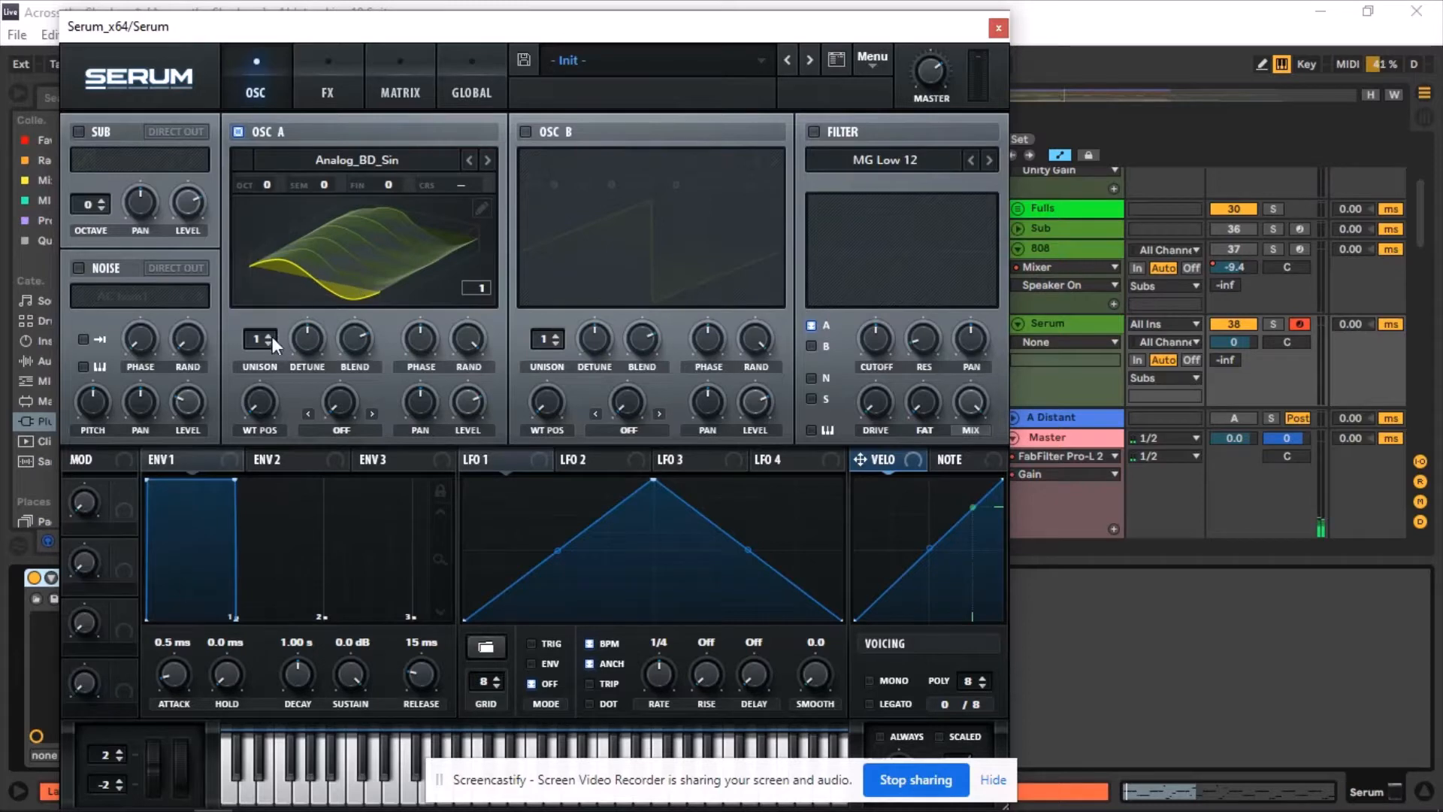
# Shape Envelope 1 into a plucky curve with a 2.04 s decay and sustain at -oo dB.
pyautogui.moveTo(259, 409)
pyautogui.mouseDown()
pyautogui.moveTo(254, 281)
pyautogui.moveTo(278, 179)
pyautogui.moveTo(249, 406)
pyautogui.mouseUp()
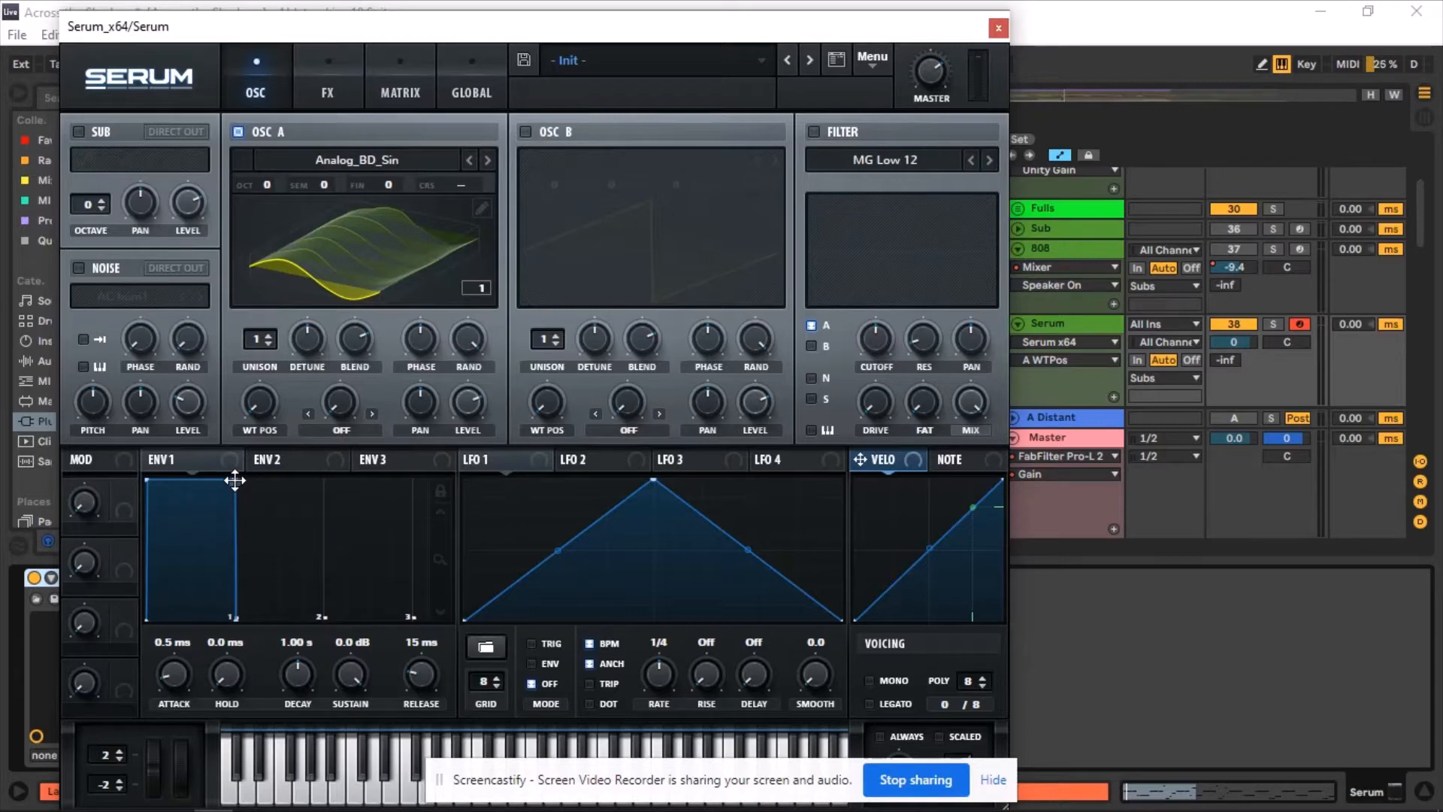
pyautogui.moveTo(235, 479); pyautogui.dragTo(325, 620)
pyautogui.moveTo(234, 601); pyautogui.dragTo(251, 574)
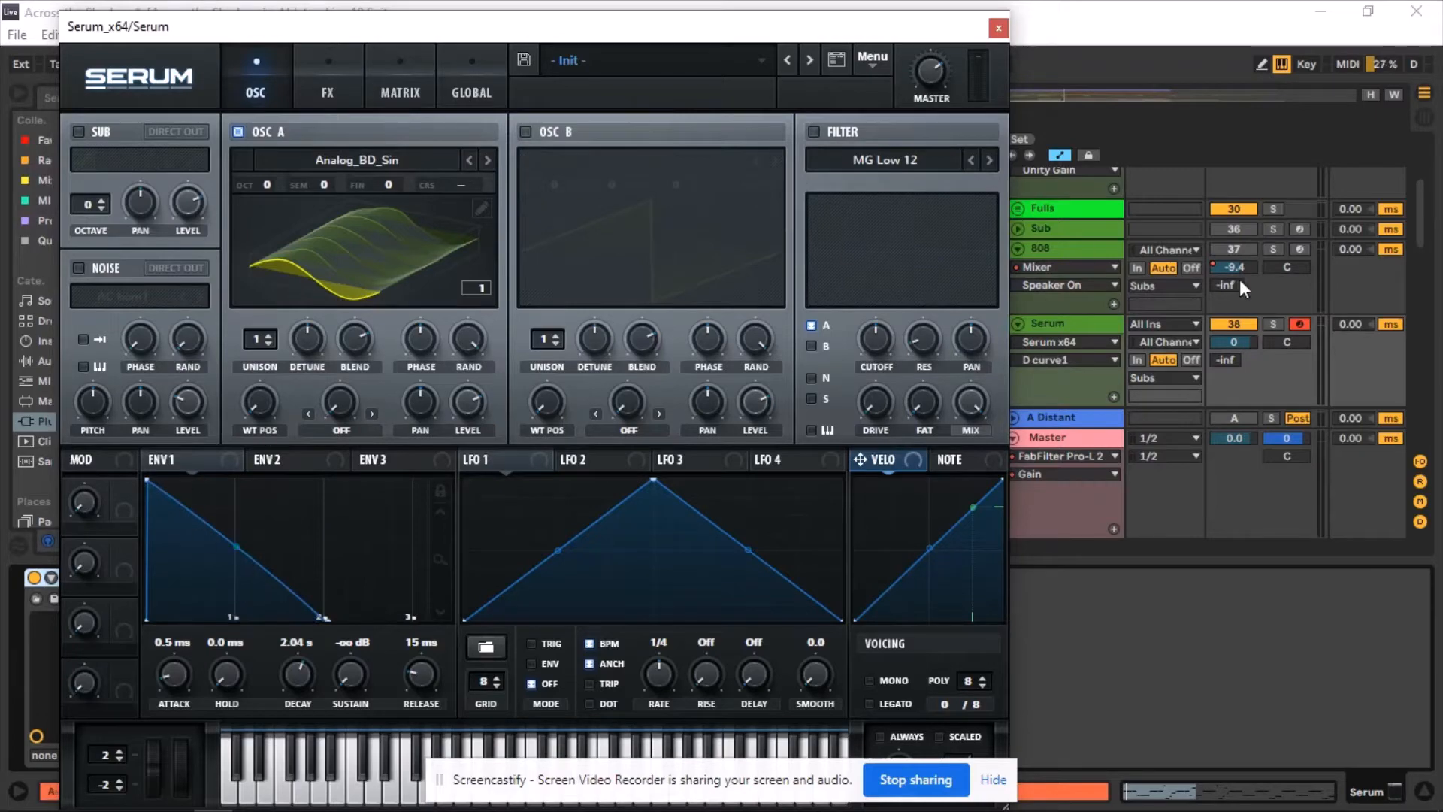
# Solo the Serum track and play the drop from bar 27 to audition the sound.
pyautogui.click(1276, 325)
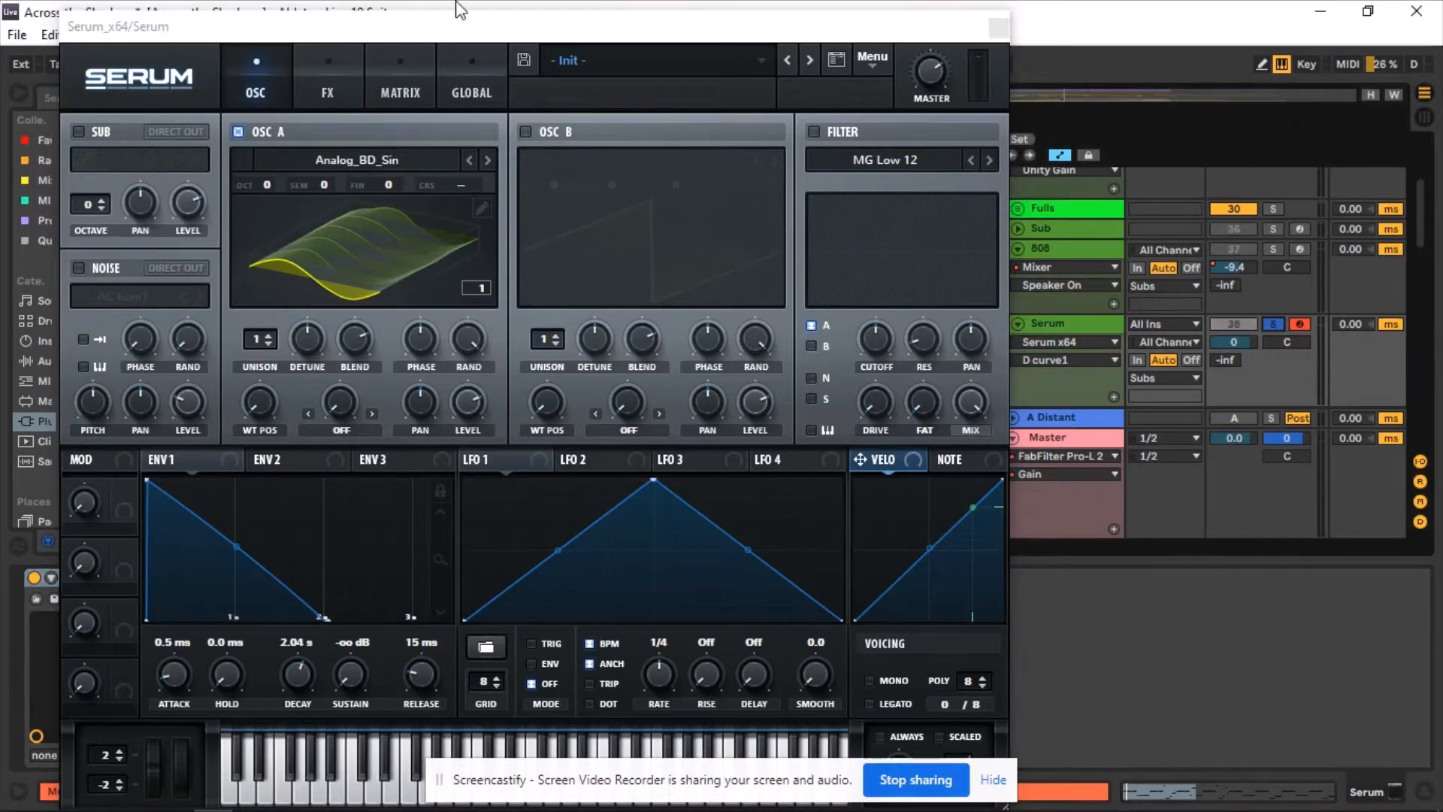
pyautogui.moveTo(463, 28); pyautogui.dragTo(592, 386)
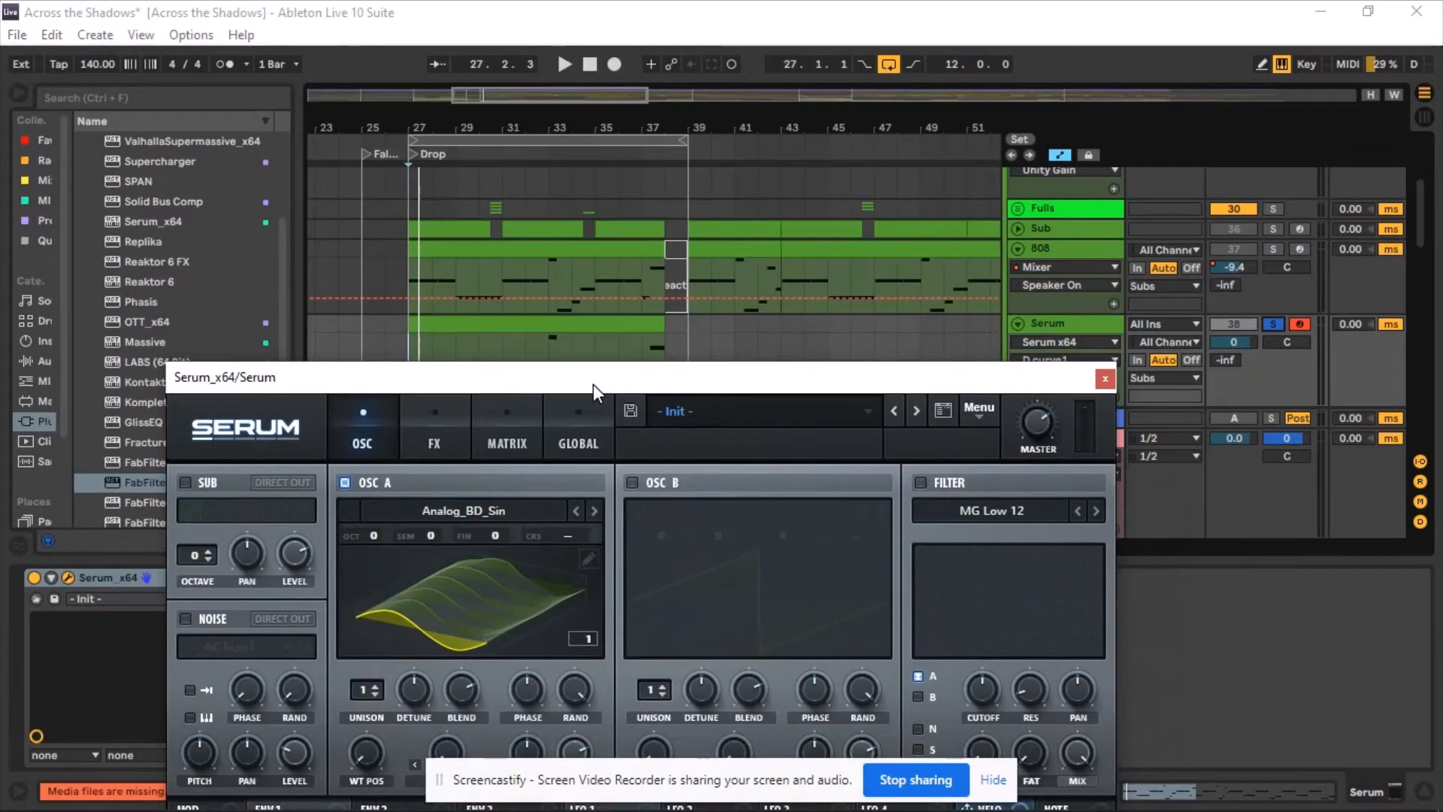
pyautogui.click(412, 340)
pyautogui.press('space')
pyautogui.moveTo(454, 380)
pyautogui.mouseDown()
pyautogui.moveTo(472, 131)
pyautogui.moveTo(466, 402)
pyautogui.mouseUp()
pyautogui.click(589, 65)
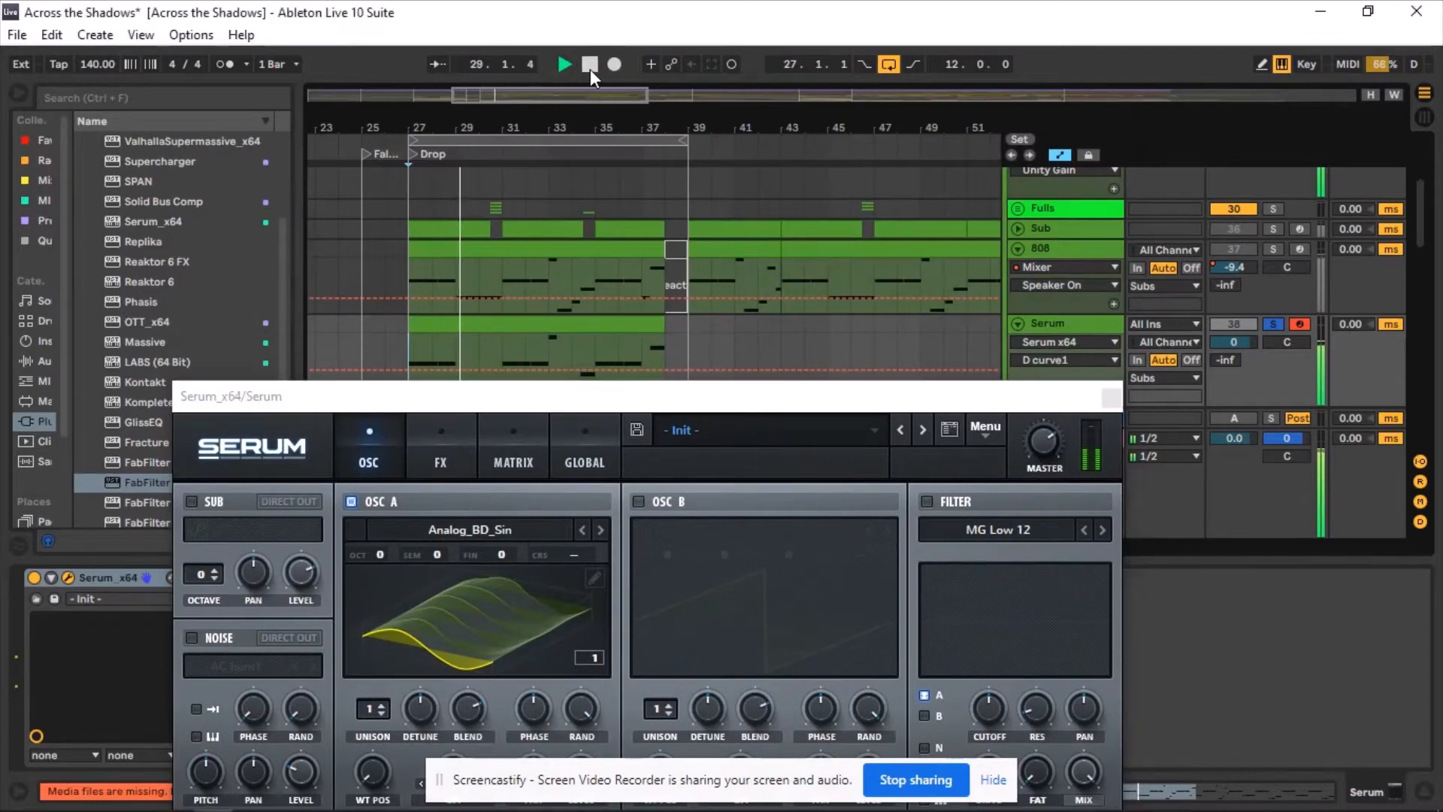
pyautogui.moveTo(573, 396); pyautogui.dragTo(522, 44)
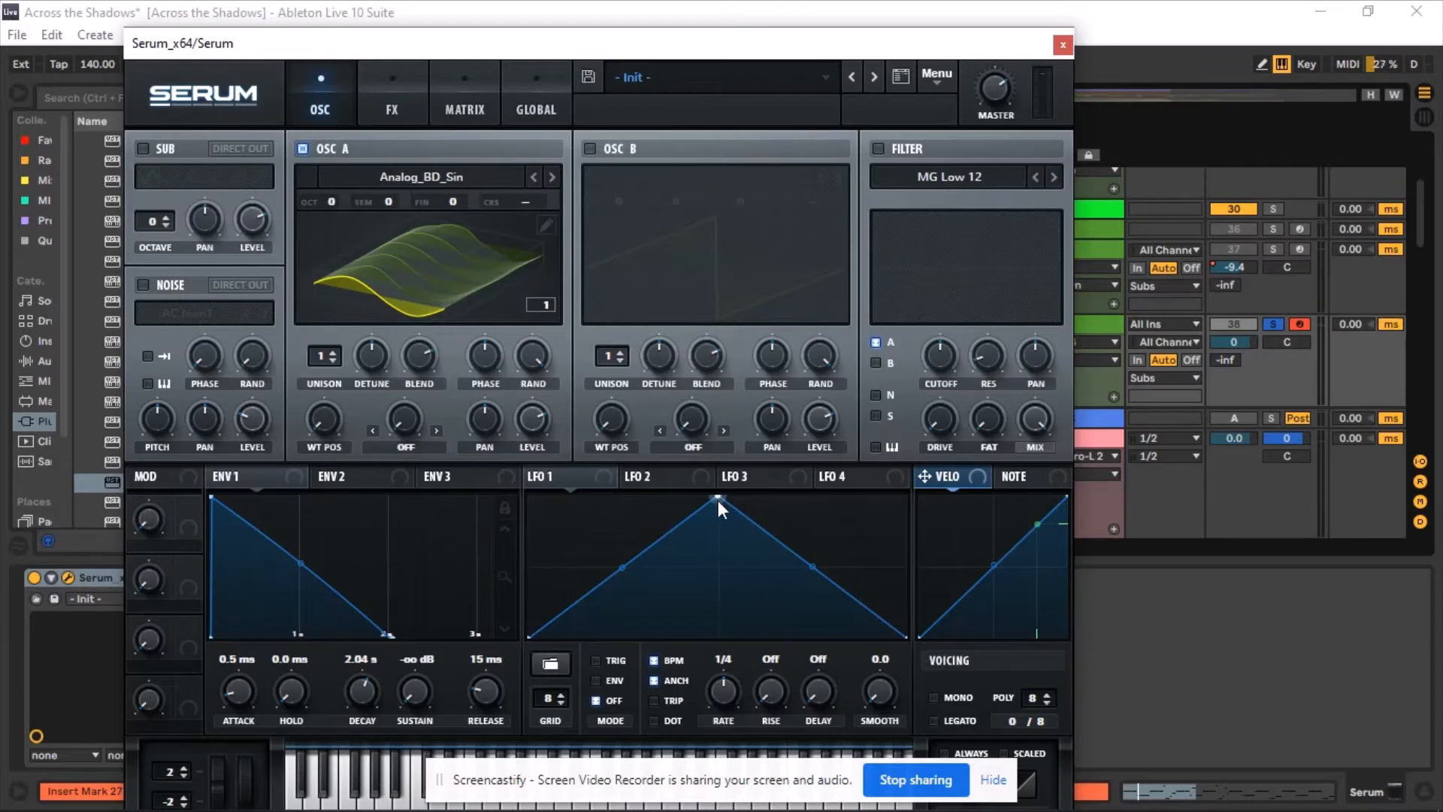
# Reshape LFO 1 into a single falling exponential curve starting from the top.
pyautogui.moveTo(718, 498); pyautogui.dragTo(263, 236)
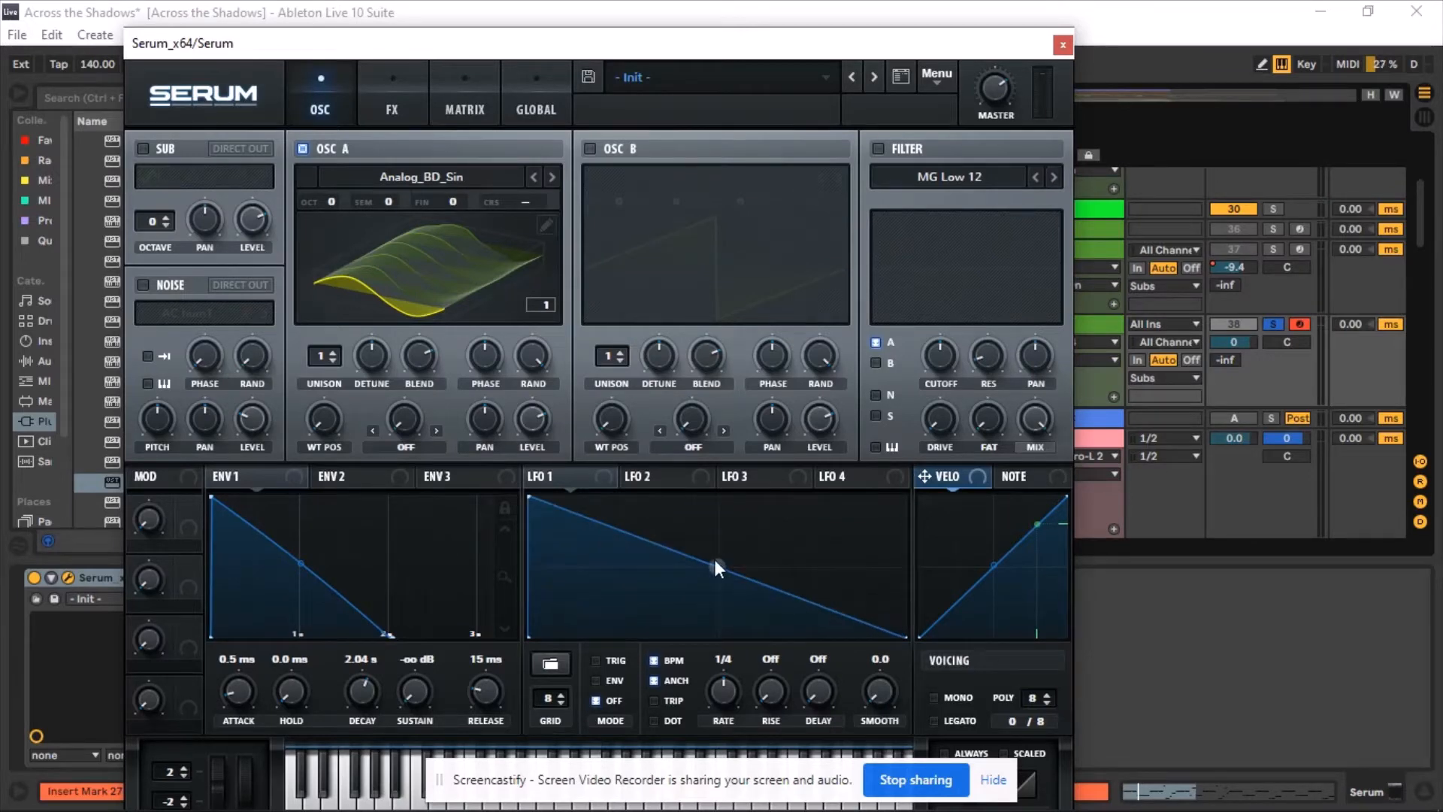
pyautogui.moveTo(715, 564); pyautogui.dragTo(665, 620)
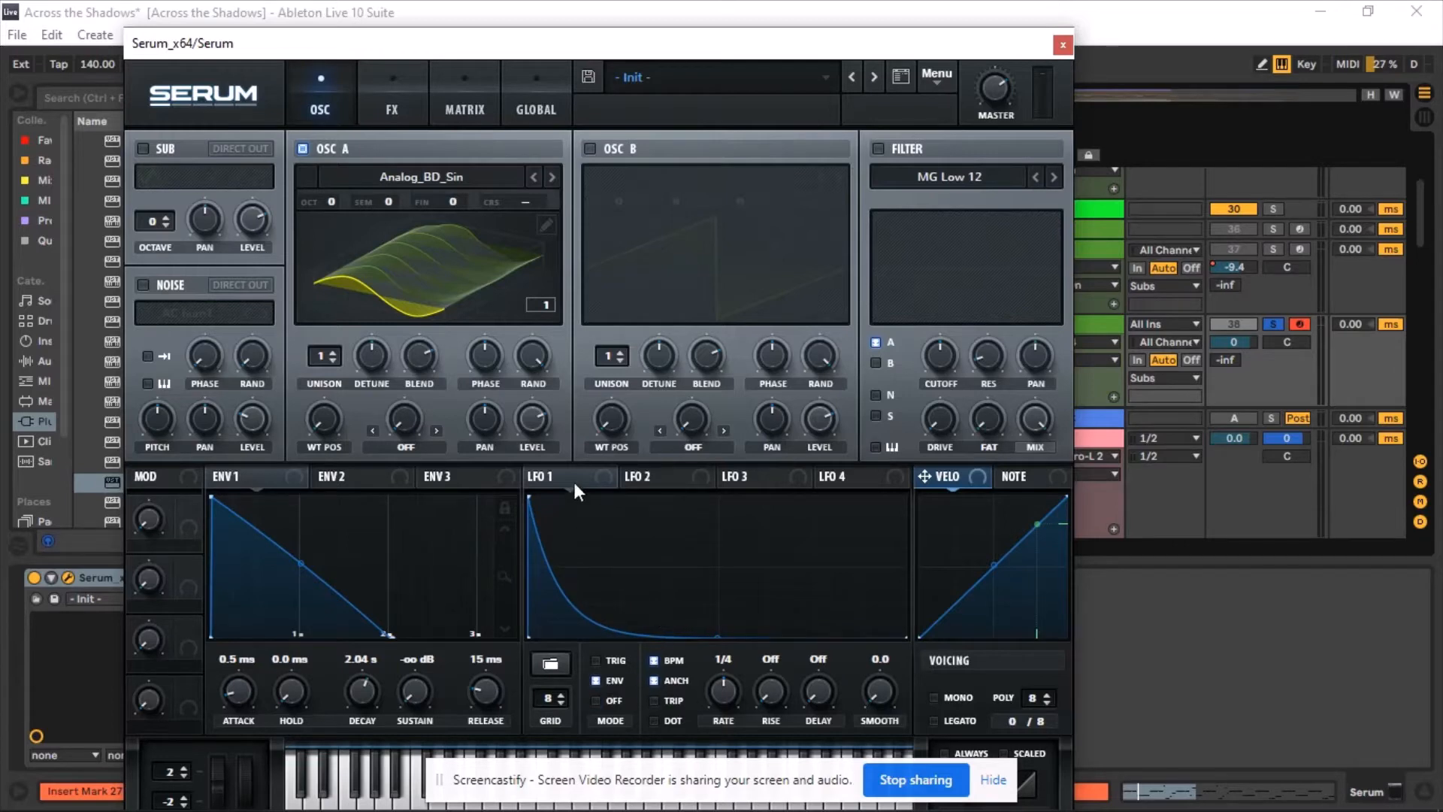
# Route LFO 1 to OSC A's coarse pitch and set OSC A's octave to +1.
pyautogui.moveTo(549, 478); pyautogui.dragTo(571, 272)
pyautogui.moveTo(535, 209); pyautogui.dragTo(525, 198)
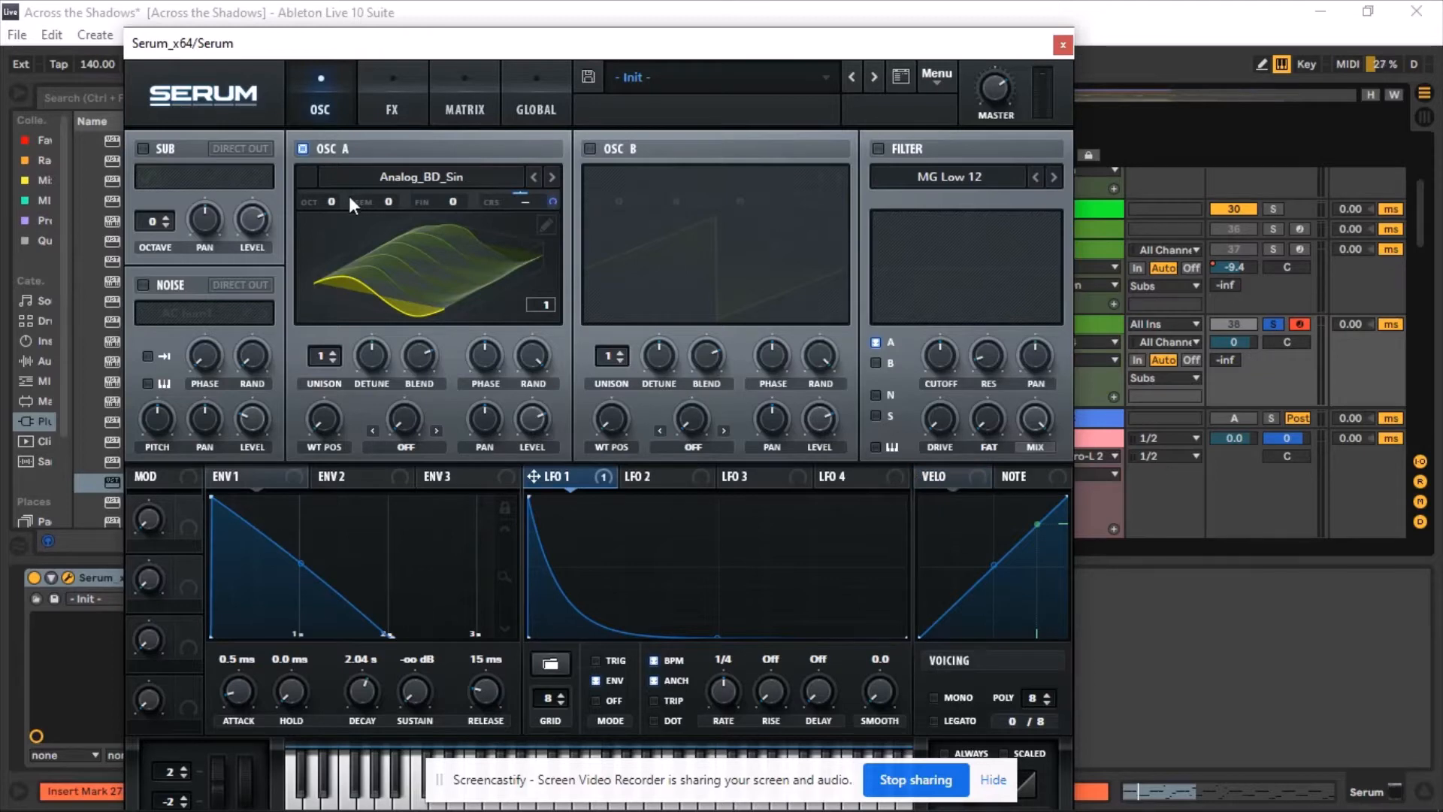
pyautogui.moveTo(332, 205); pyautogui.dragTo(347, 187)
pyautogui.moveTo(510, 48); pyautogui.dragTo(536, 88)
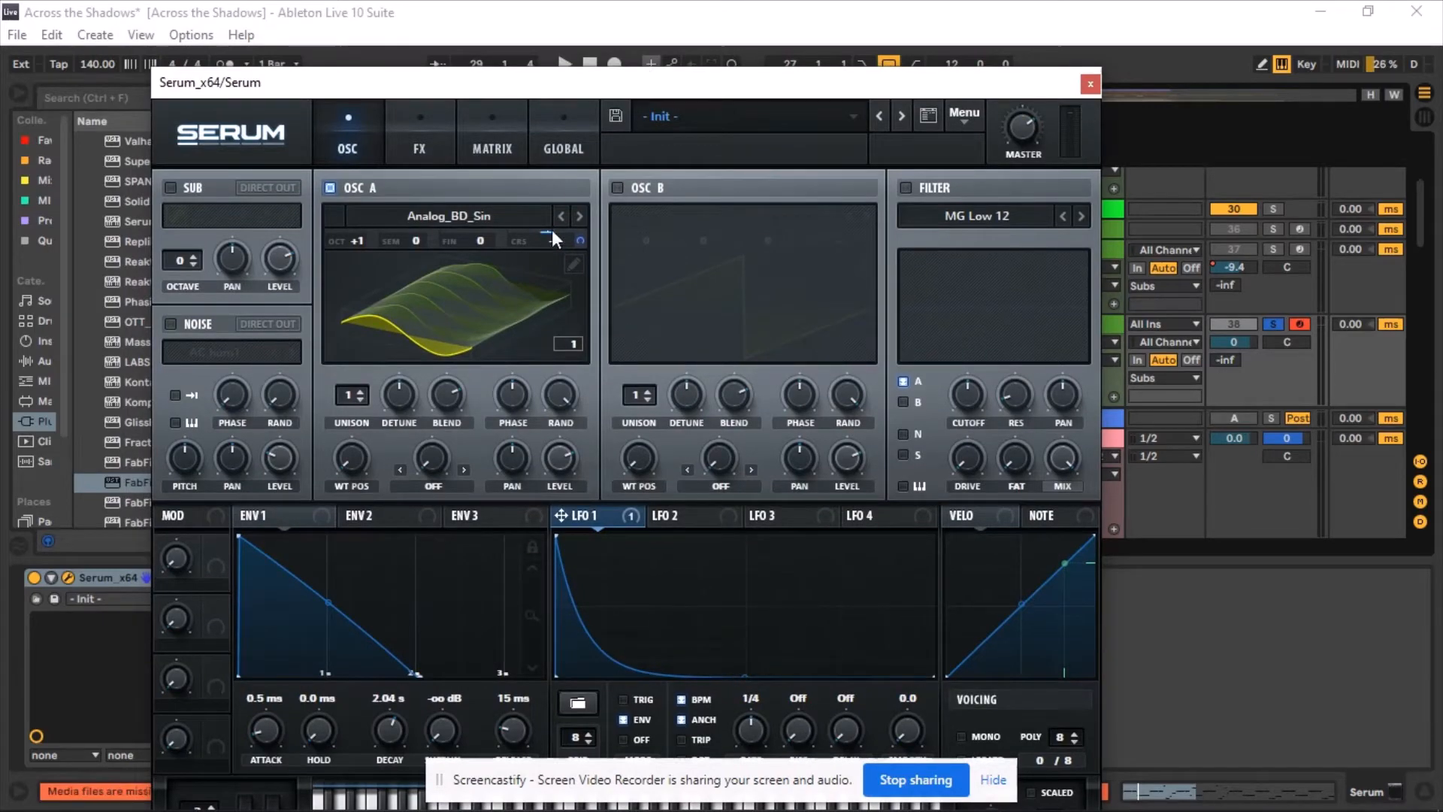
# Play the drop again from bar 27 to audition the pitch-modulated sound.
pyautogui.moveTo(671, 83); pyautogui.dragTo(661, 562)
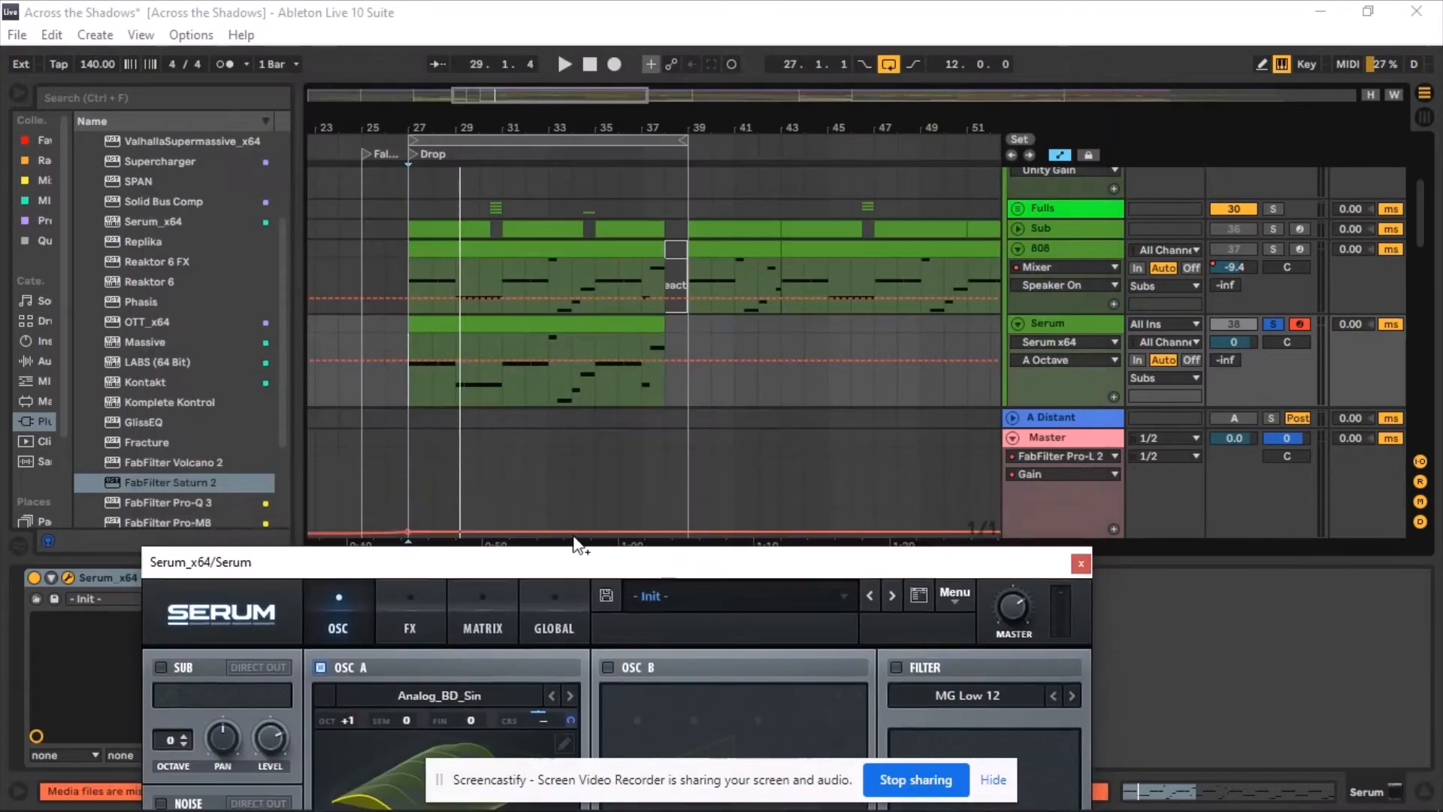
pyautogui.click(408, 400)
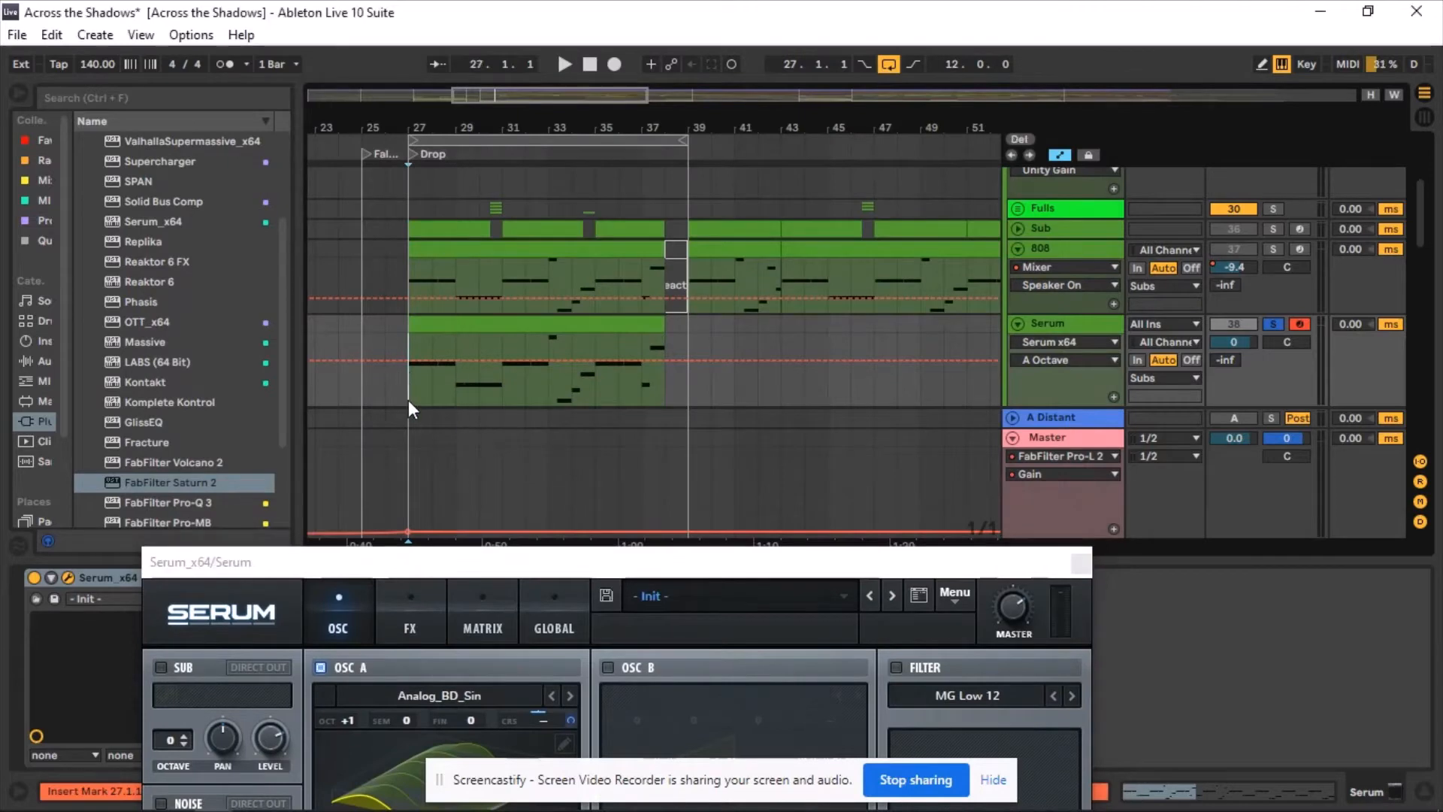
pyautogui.click(565, 63)
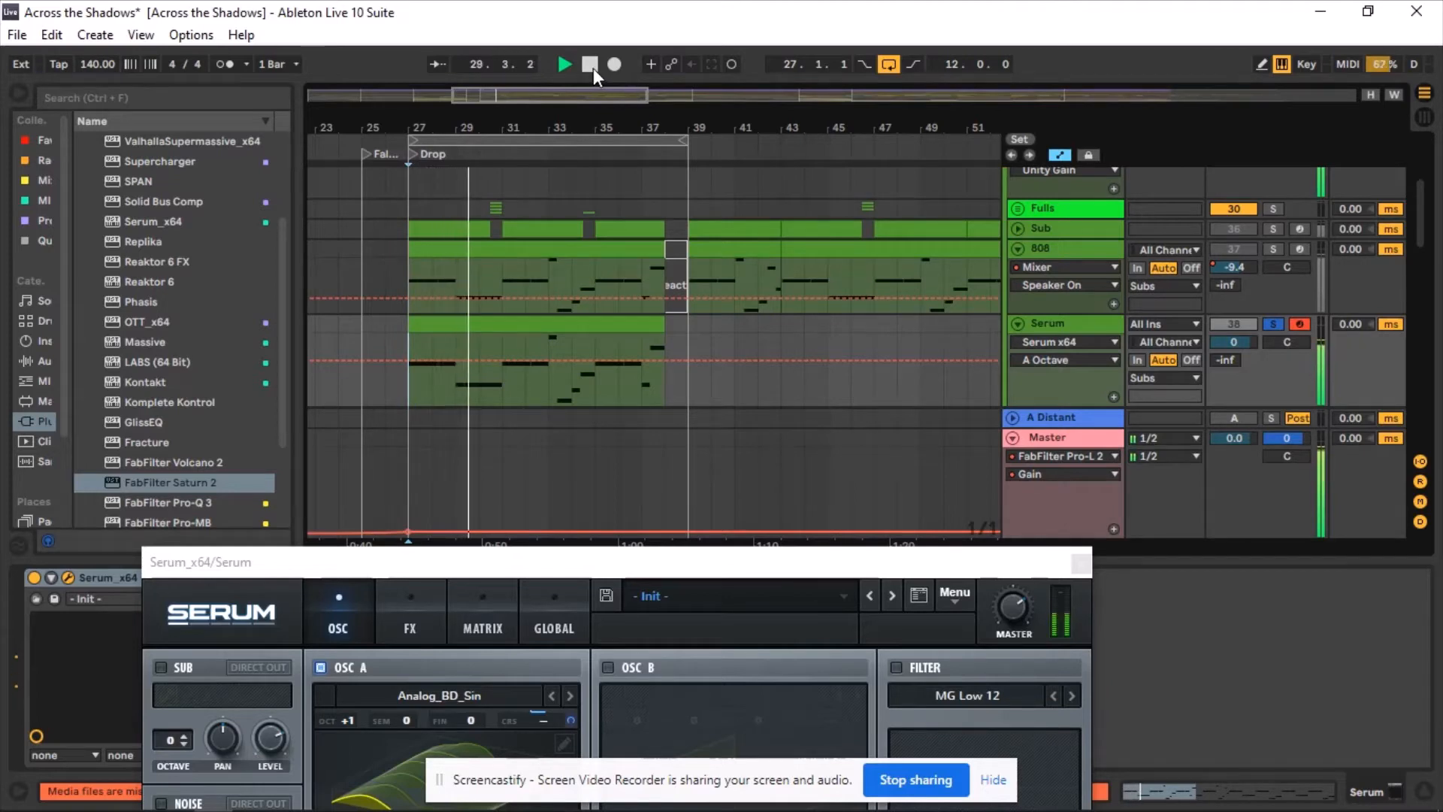
pyautogui.click(593, 67)
pyautogui.moveTo(845, 565); pyautogui.dragTo(859, 30)
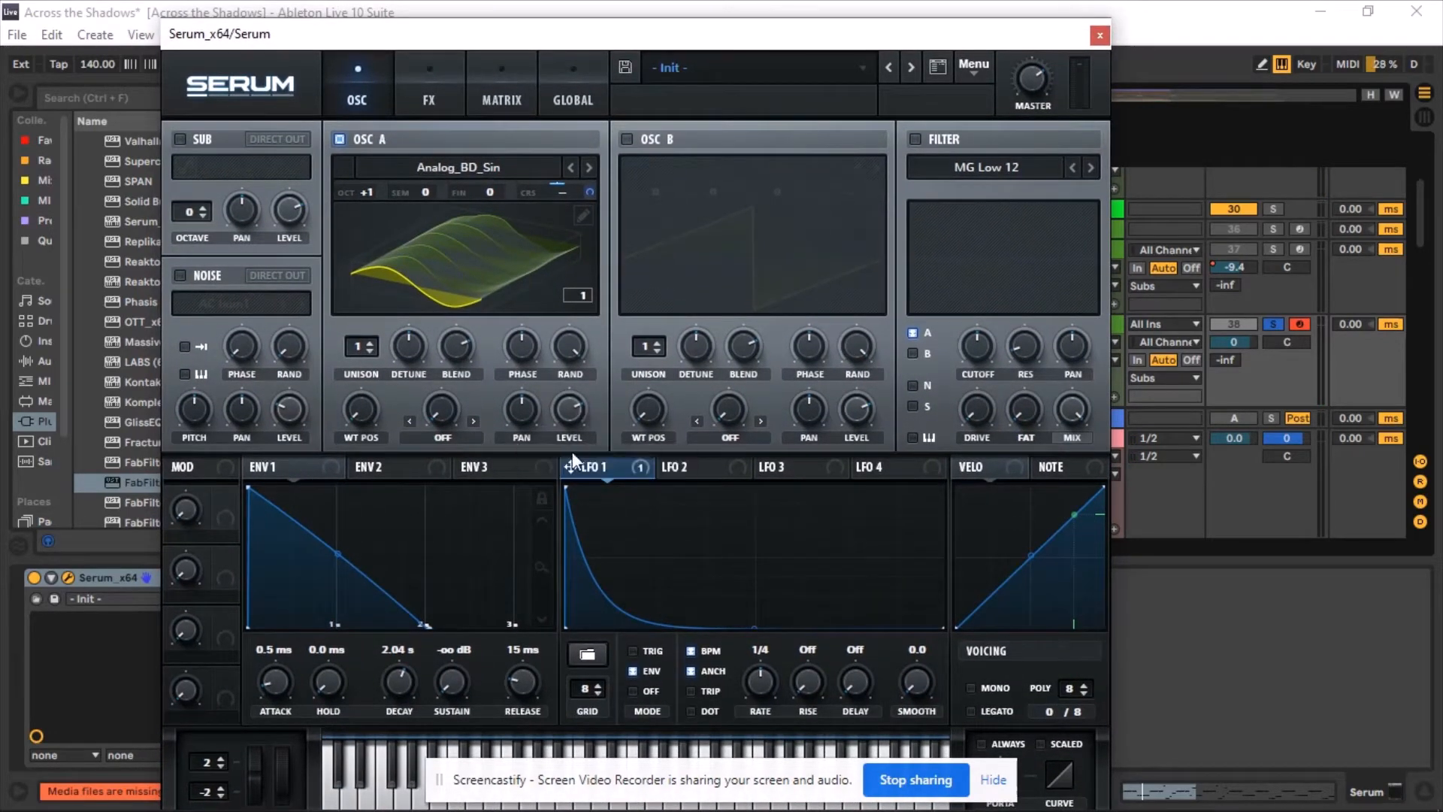
# Route LFO 1 to OSC A's level and audition the result.
pyautogui.moveTo(565, 417); pyautogui.dragTo(565, 413)
pyautogui.moveTo(575, 418); pyautogui.dragTo(583, 408)
pyautogui.press('space')
# Route LFO 1 to OSC A's wavetable position and adjust its modulation amount while auditioning.
pyautogui.moveTo(360, 413); pyautogui.dragTo(375, 281)
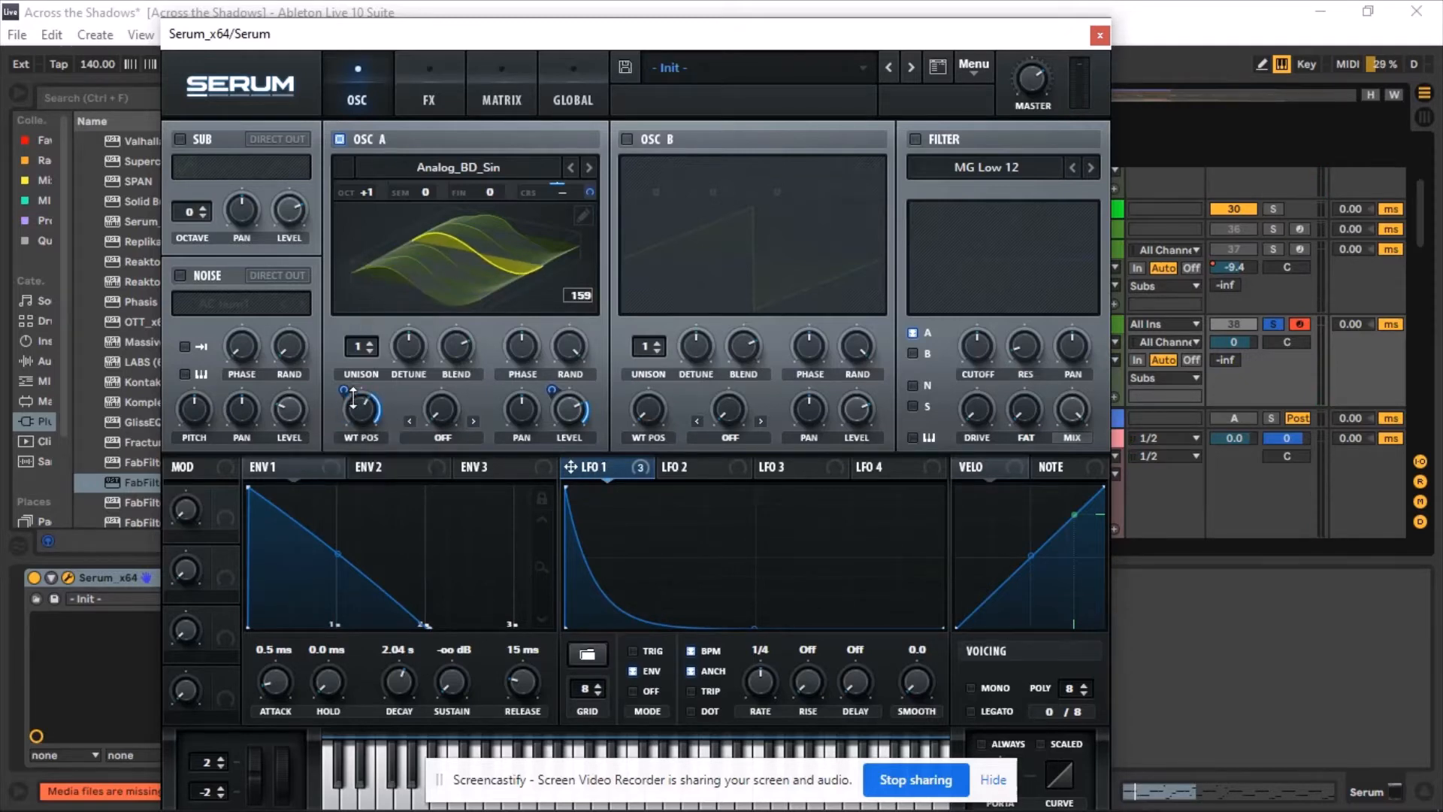
pyautogui.moveTo(348, 387); pyautogui.dragTo(361, 502)
pyautogui.moveTo(367, 421); pyautogui.dragTo(367, 417)
pyautogui.press('space')
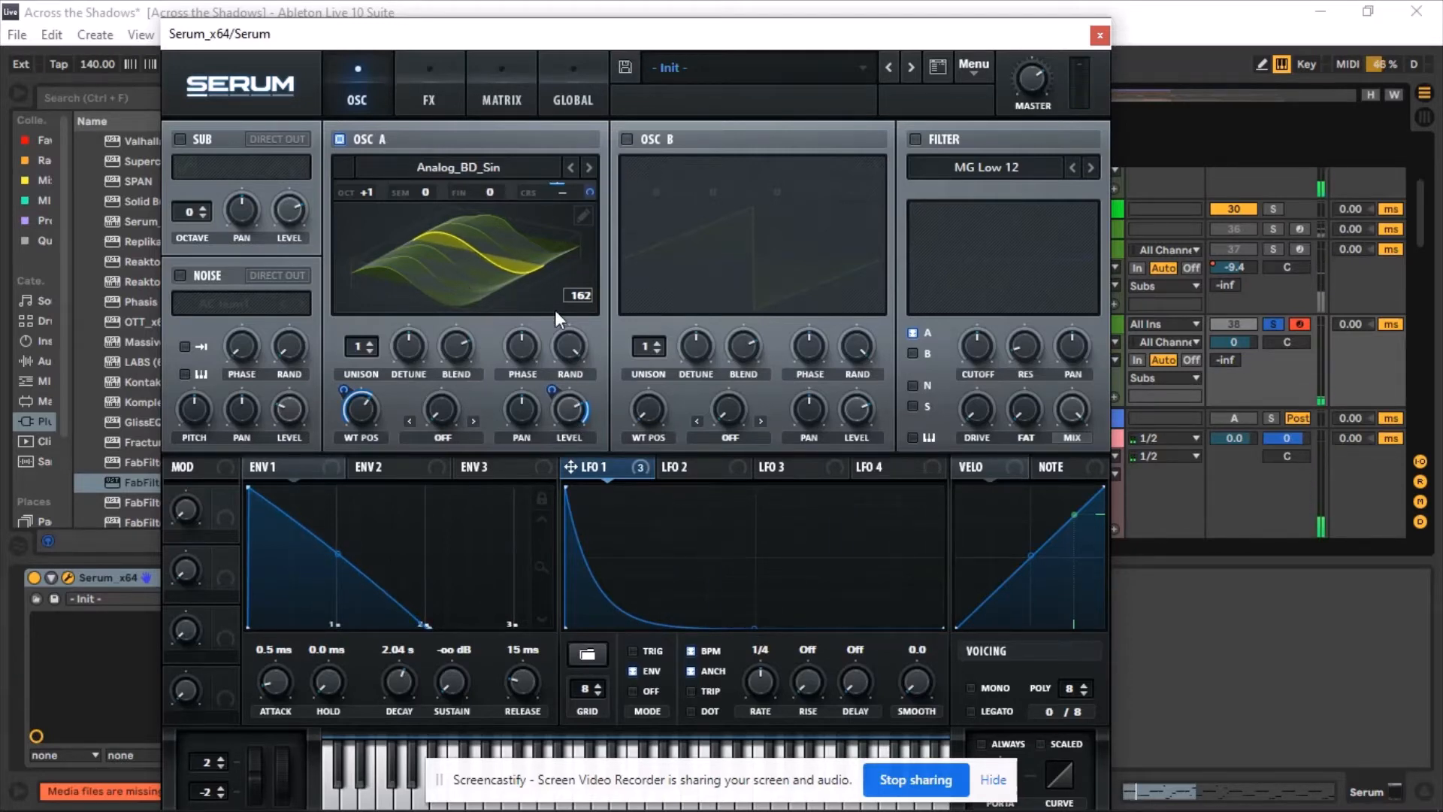
# Enable the filter, route LFO 1 to its cutoff, audition, and close the Serum window.
pyautogui.click(915, 139)
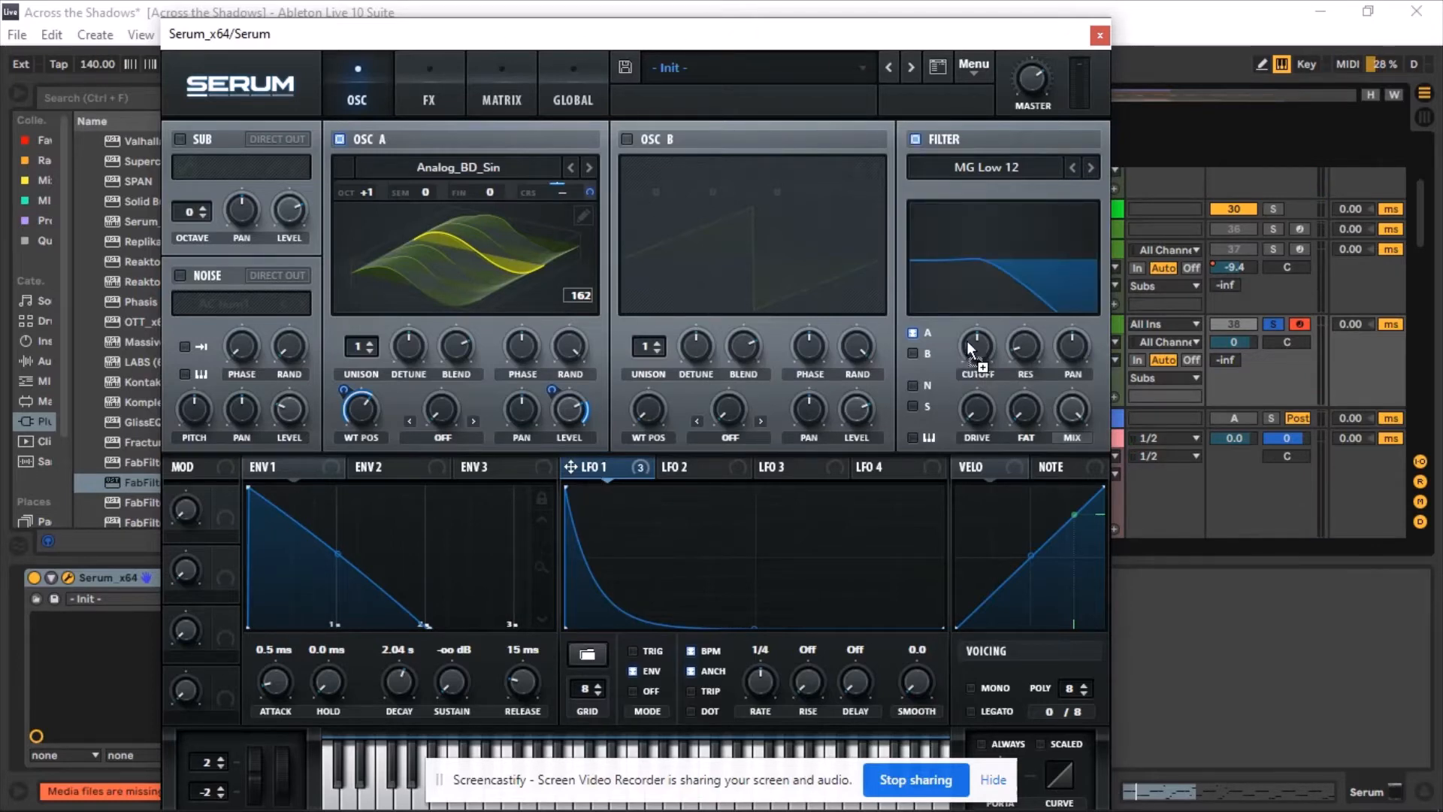
pyautogui.moveTo(966, 340); pyautogui.dragTo(971, 354)
pyautogui.moveTo(961, 330)
pyautogui.mouseDown()
pyautogui.moveTo(978, 316)
pyautogui.moveTo(982, 344)
pyautogui.mouseUp()
pyautogui.press('space')
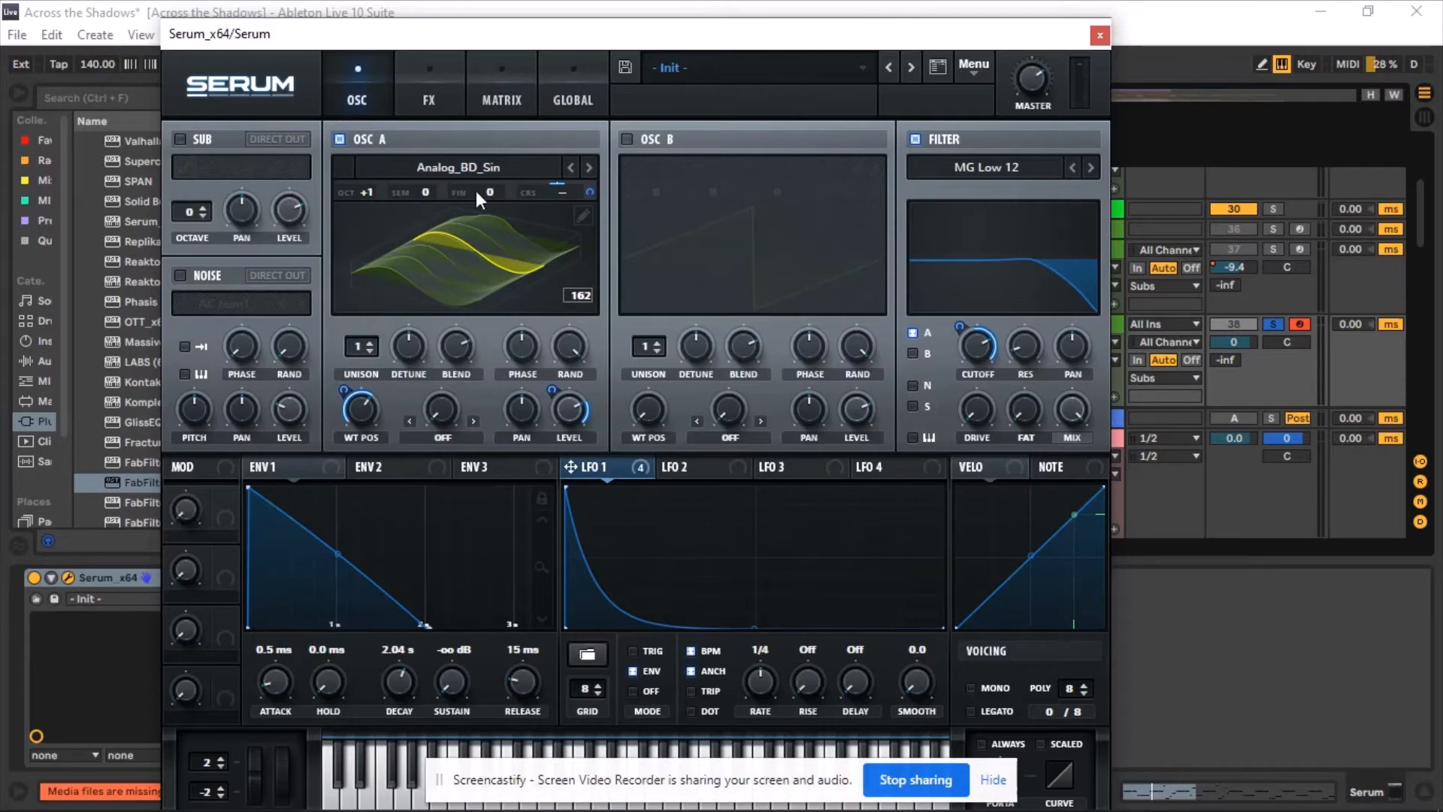
pyautogui.click(1099, 34)
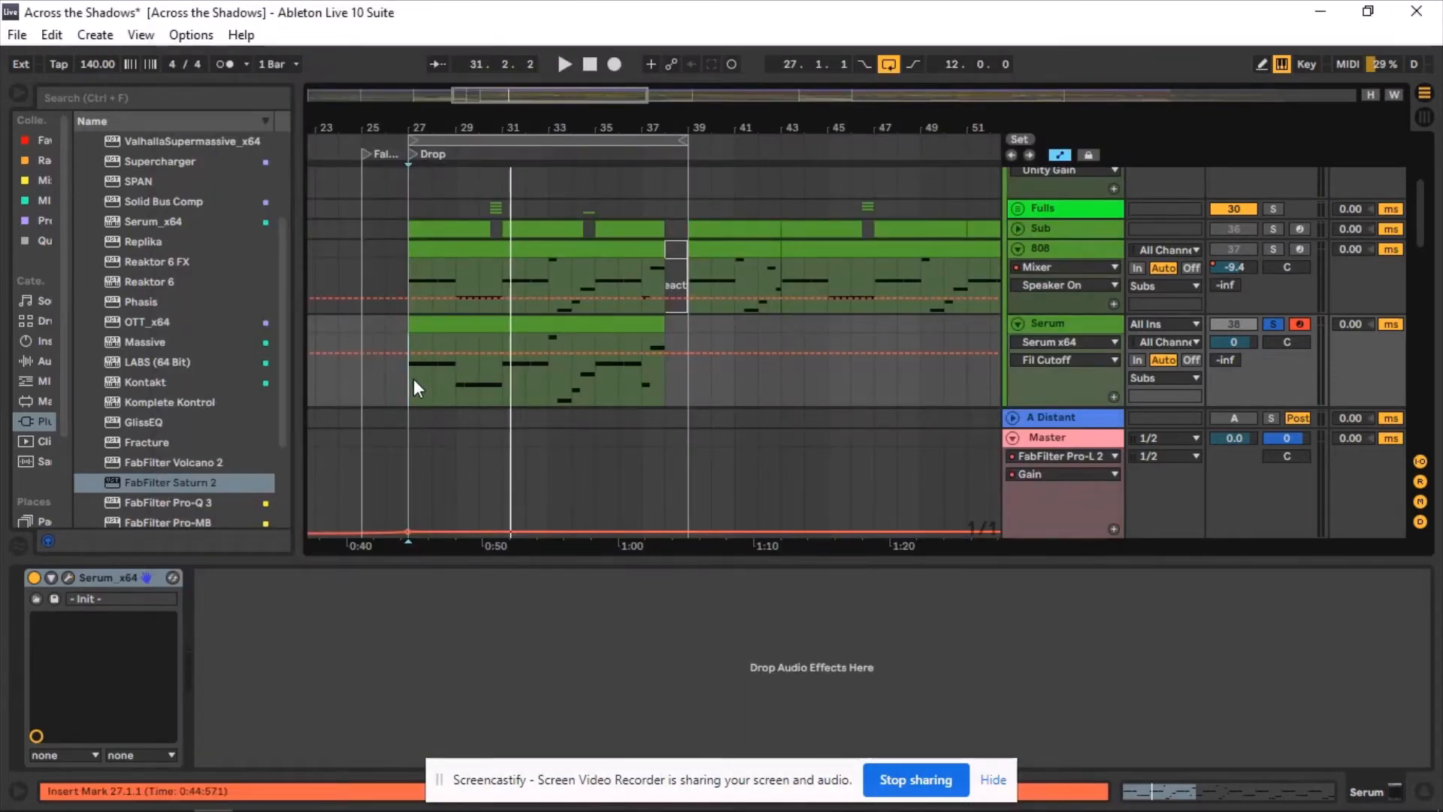
# Add the SPAN analyzer from the VST plug-ins after Serum on the Serum track.
pyautogui.press('space')
pyautogui.press('space')
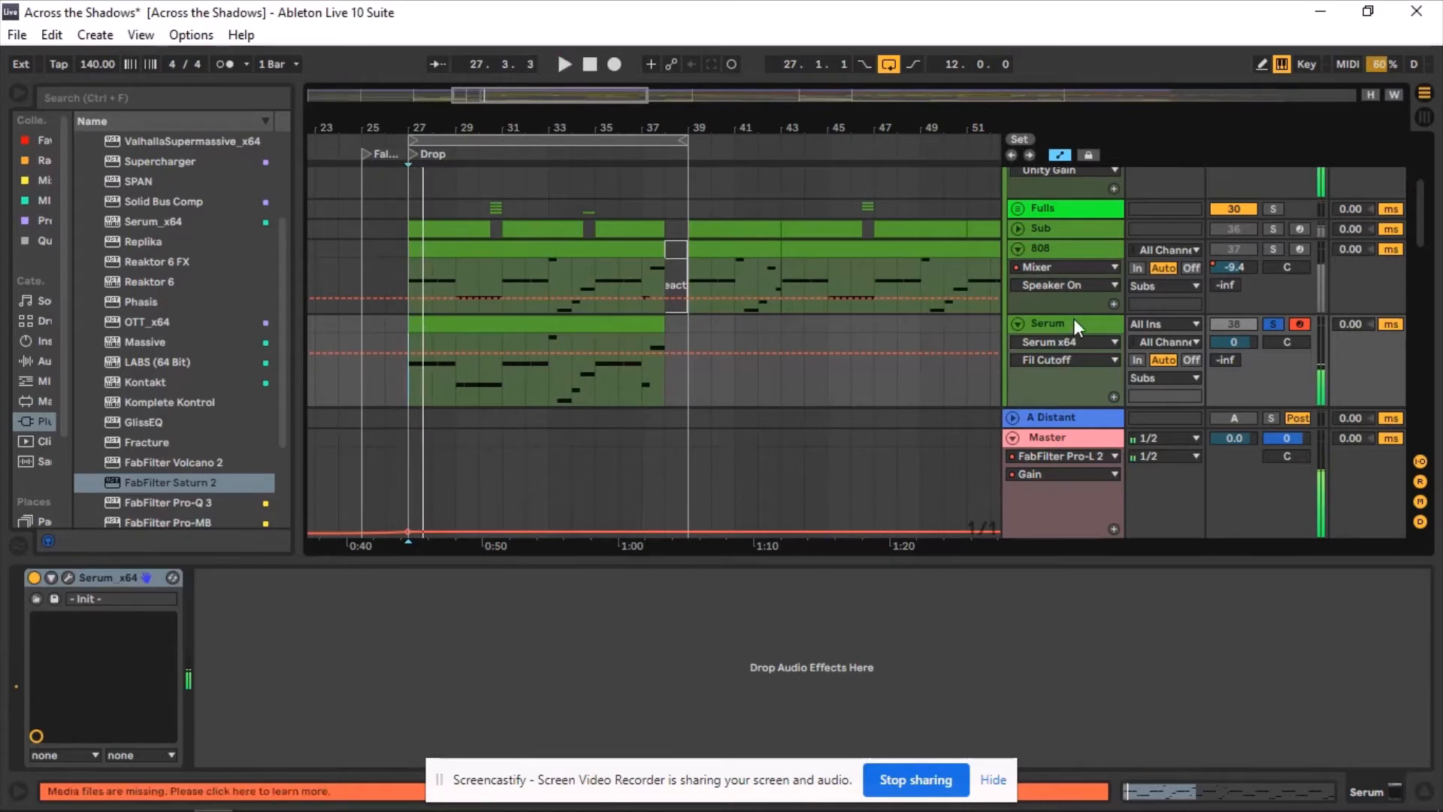
pyautogui.scroll(-3, 167, 386)
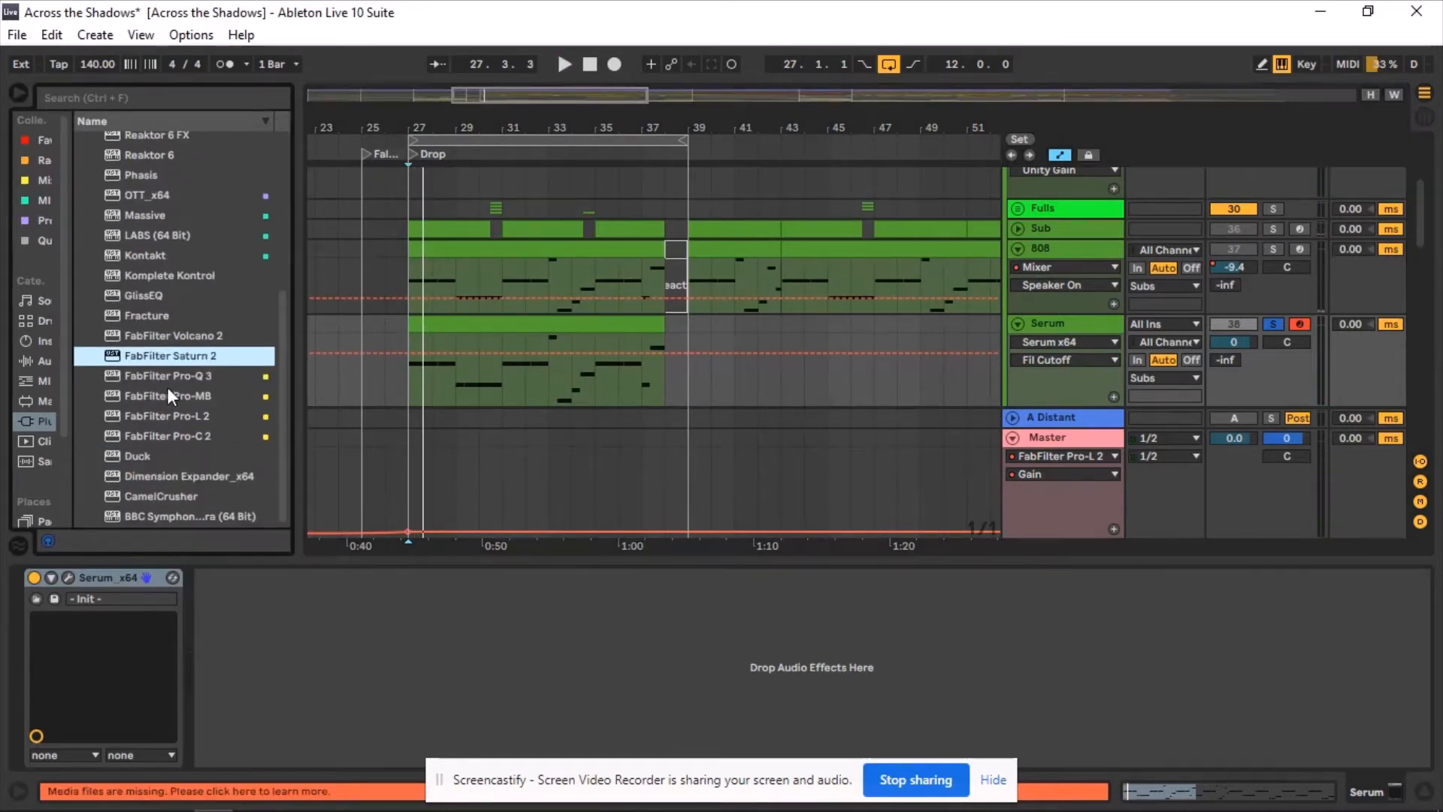
pyautogui.scroll(3, 164, 392)
pyautogui.scroll(4, 172, 389)
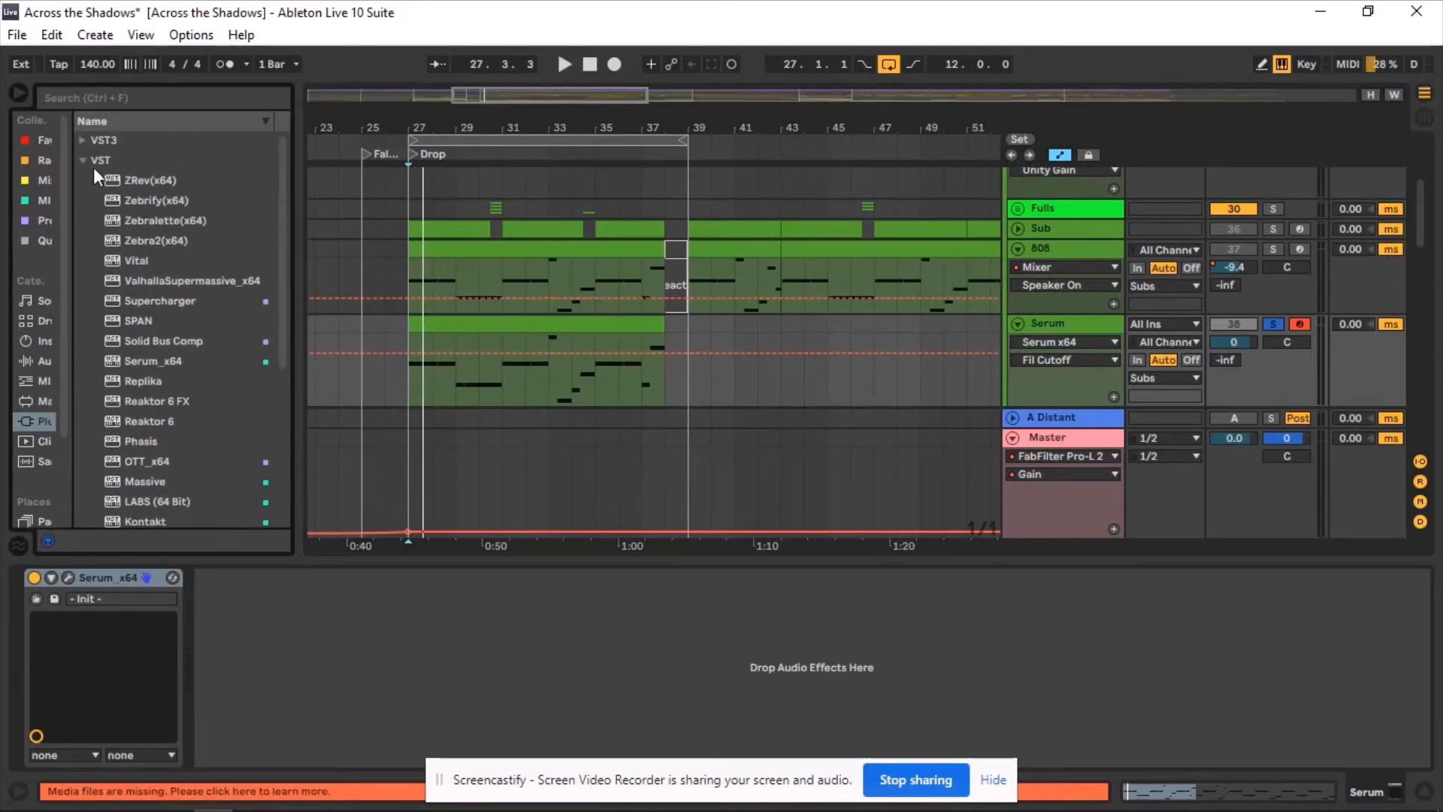
pyautogui.click(82, 139)
pyautogui.click(82, 140)
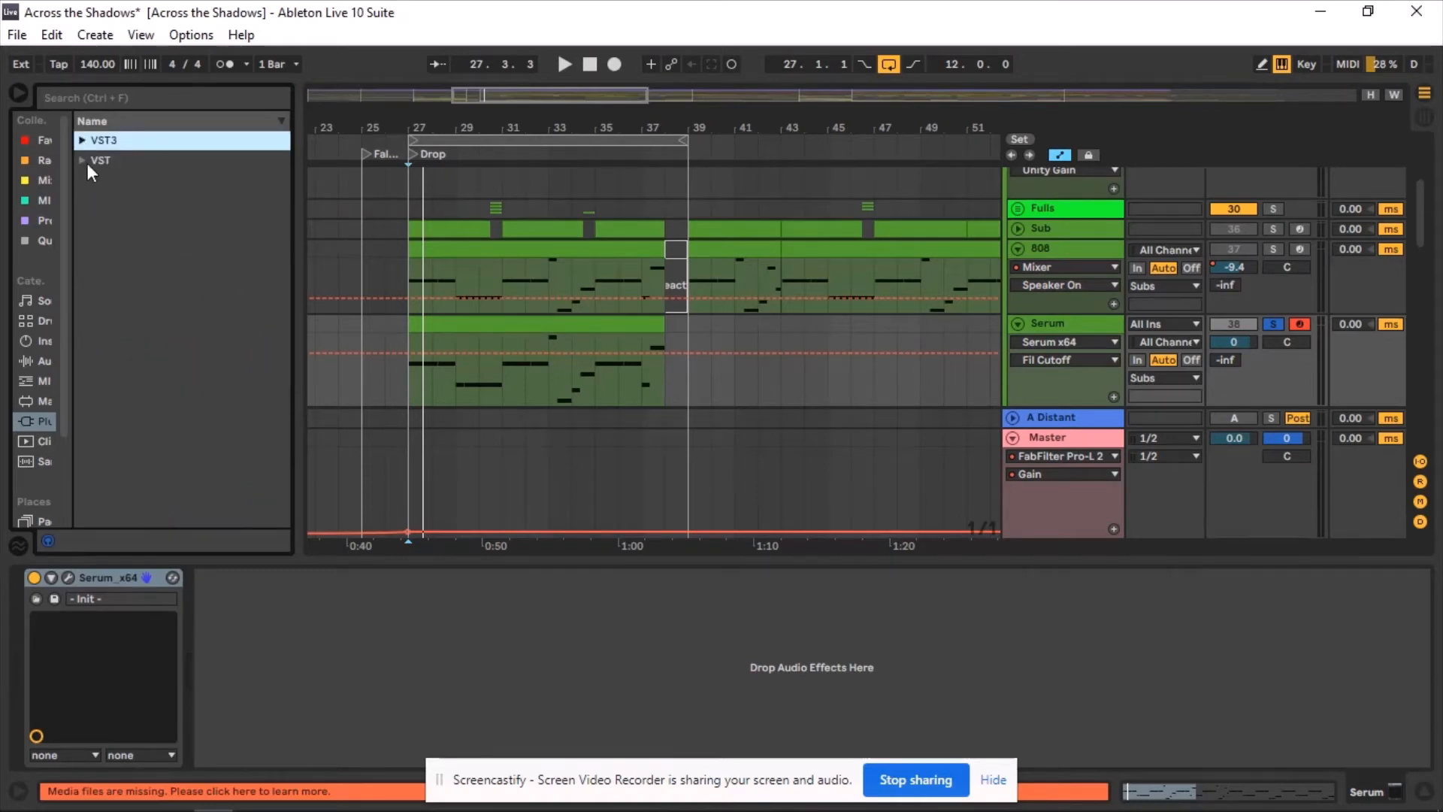
pyautogui.click(84, 161)
pyautogui.moveTo(143, 320); pyautogui.dragTo(418, 645)
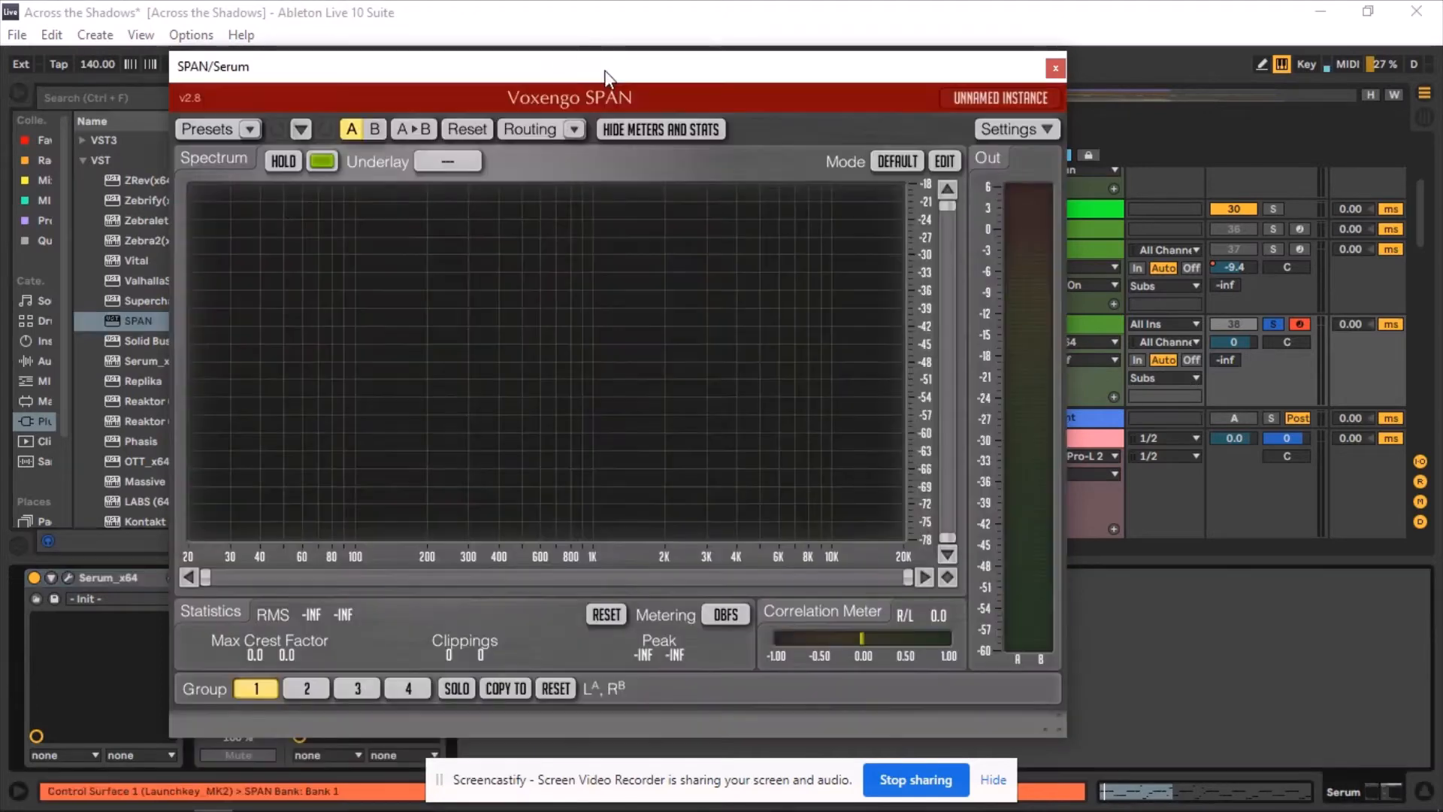
# Examine the Serum track's spectrum in SPAN, then close its window.
pyautogui.moveTo(619, 62); pyautogui.dragTo(661, 48)
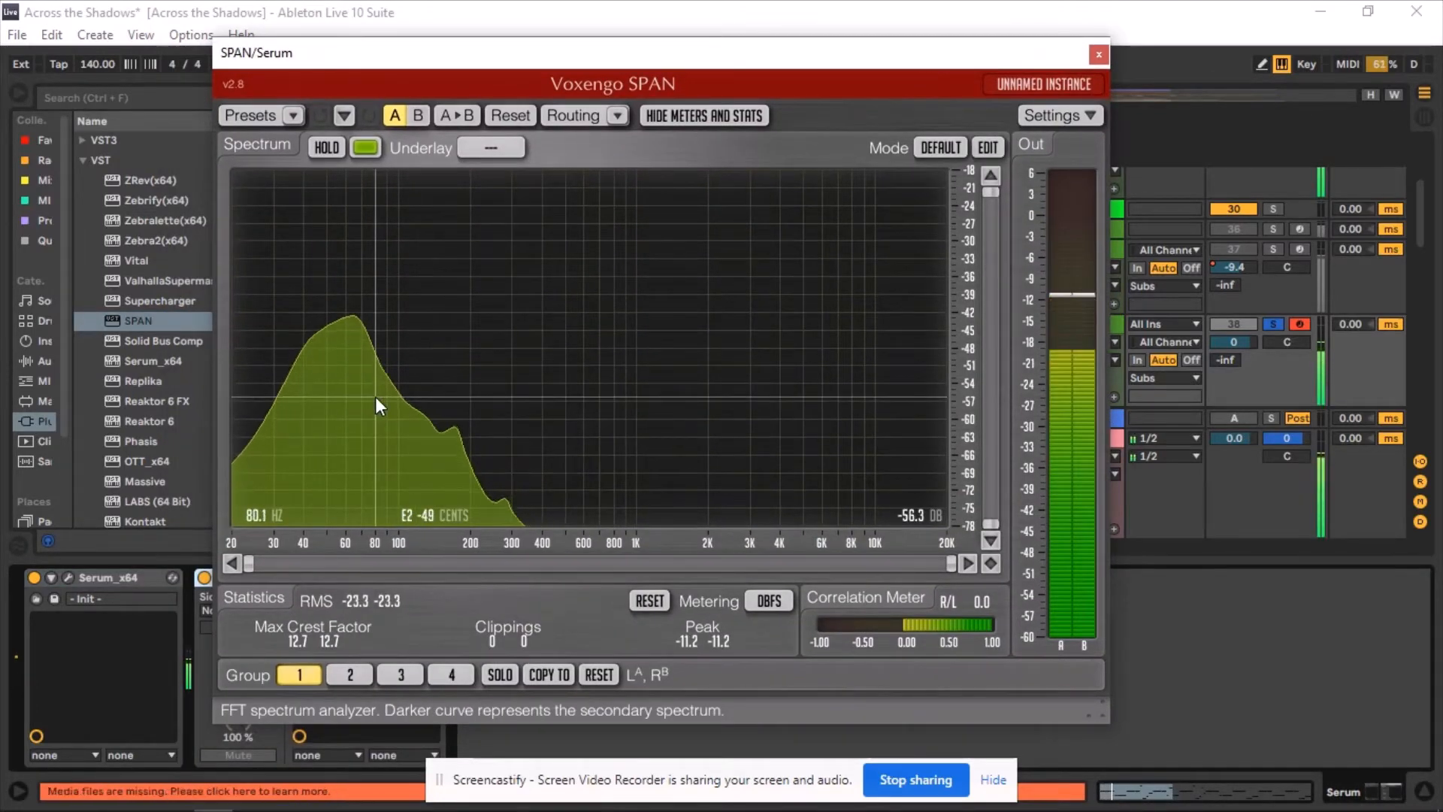
pyautogui.moveTo(535, 60); pyautogui.dragTo(524, 103)
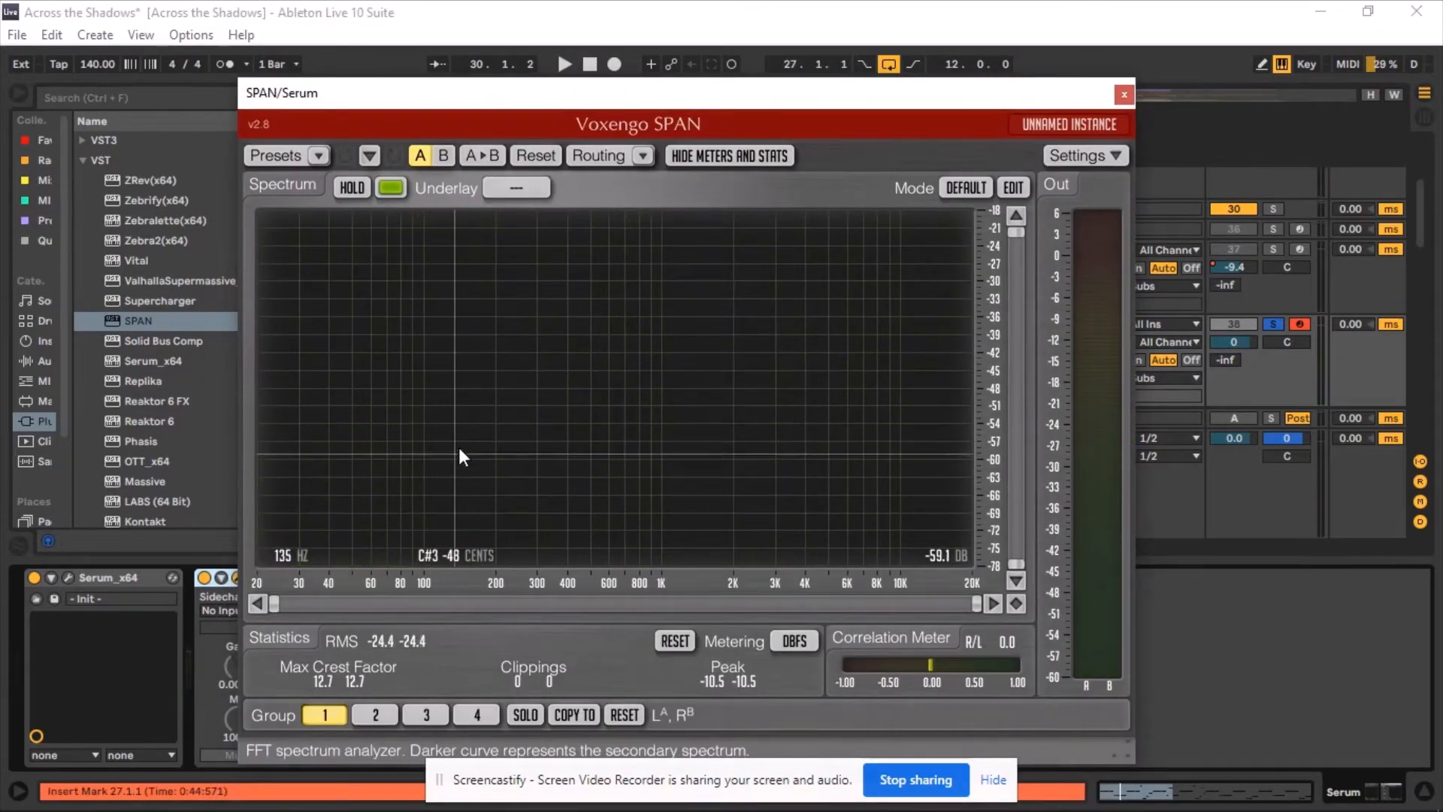
pyautogui.click(1122, 98)
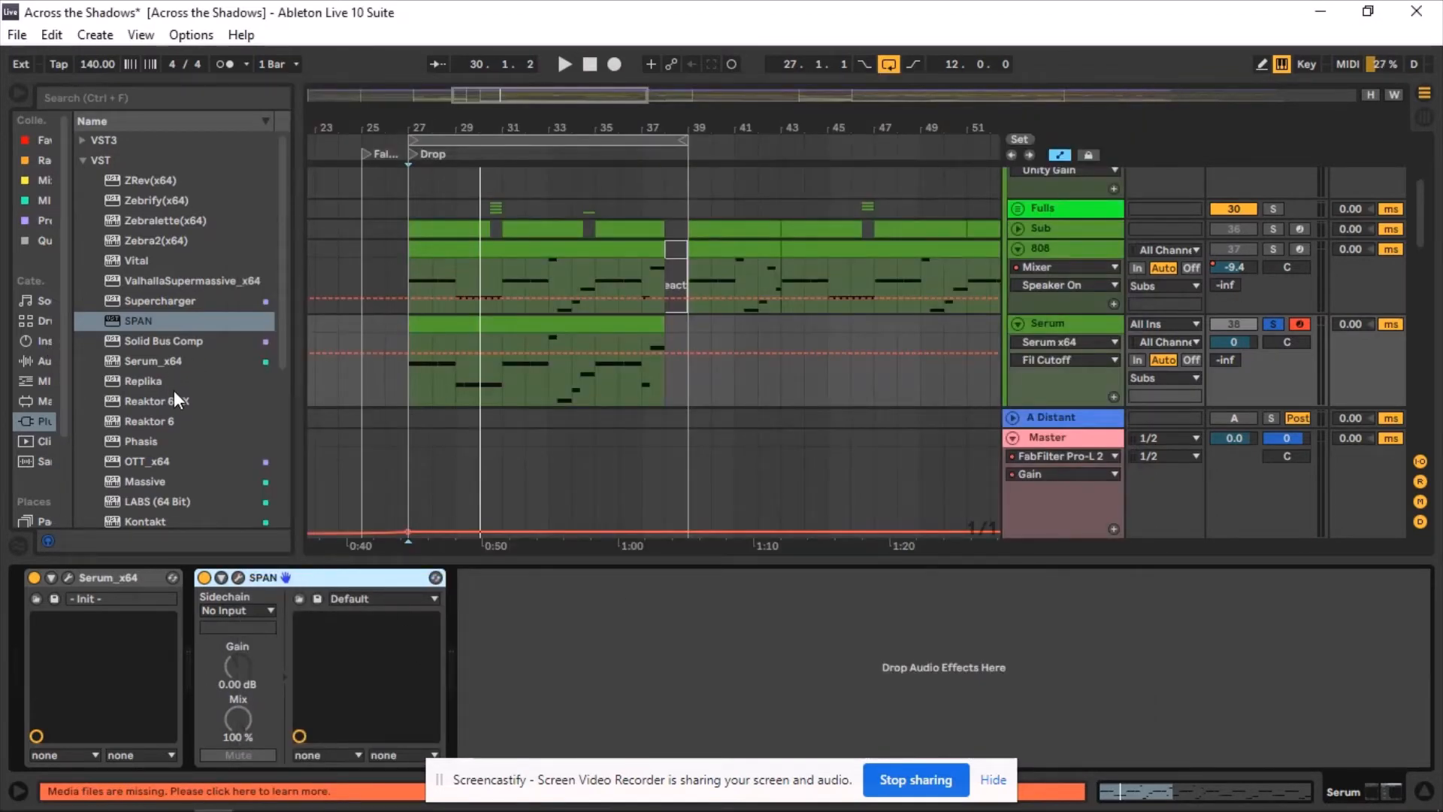
# Insert Drum Buss from the audio effects between Serum and SPAN.
pyautogui.scroll(2, 161, 339)
pyautogui.click(45, 362)
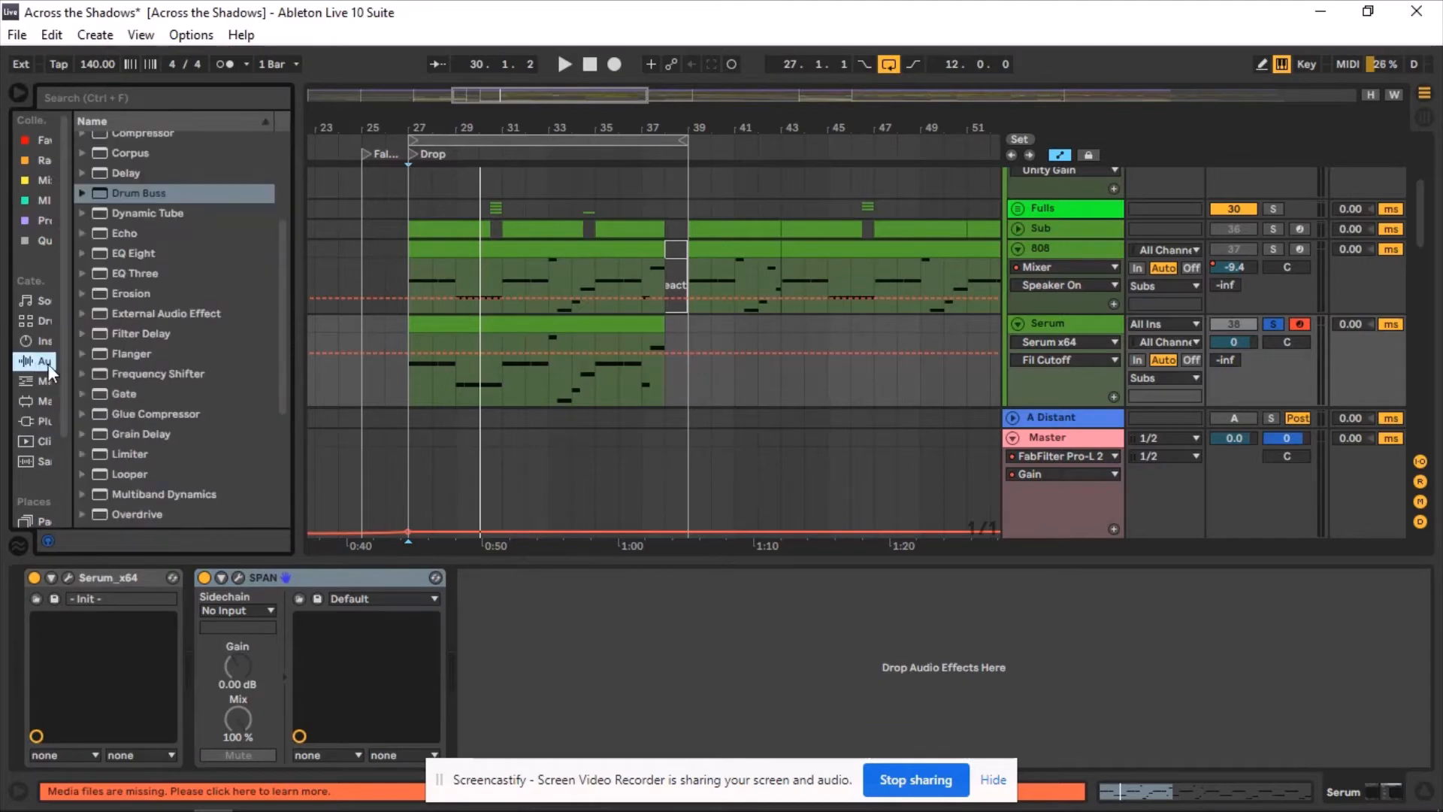
pyautogui.moveTo(143, 192); pyautogui.dragTo(290, 683)
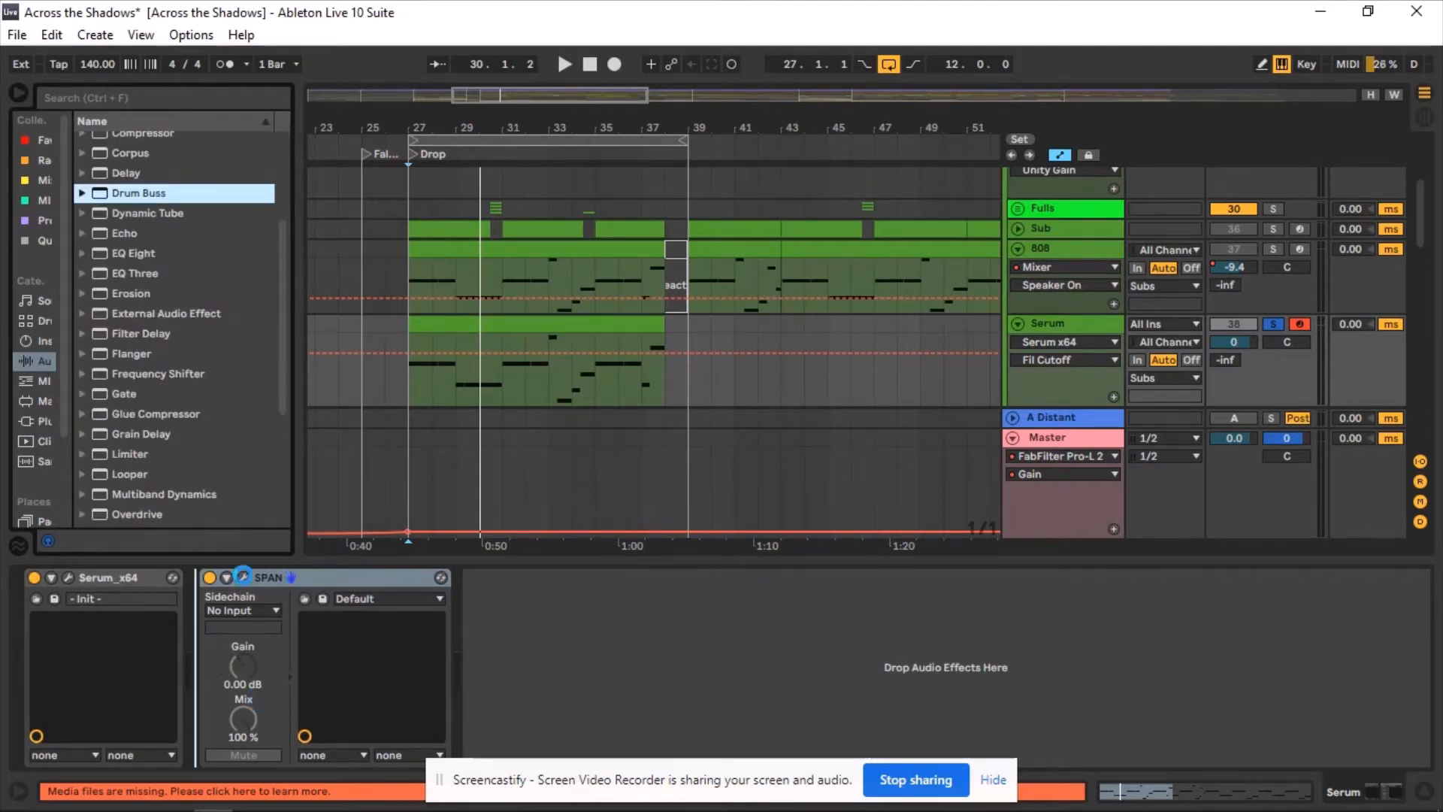
# Set Drum Buss Boom to 44% and Boom Freq to 55.0 Hz.
pyautogui.moveTo(246, 611); pyautogui.dragTo(352, 621)
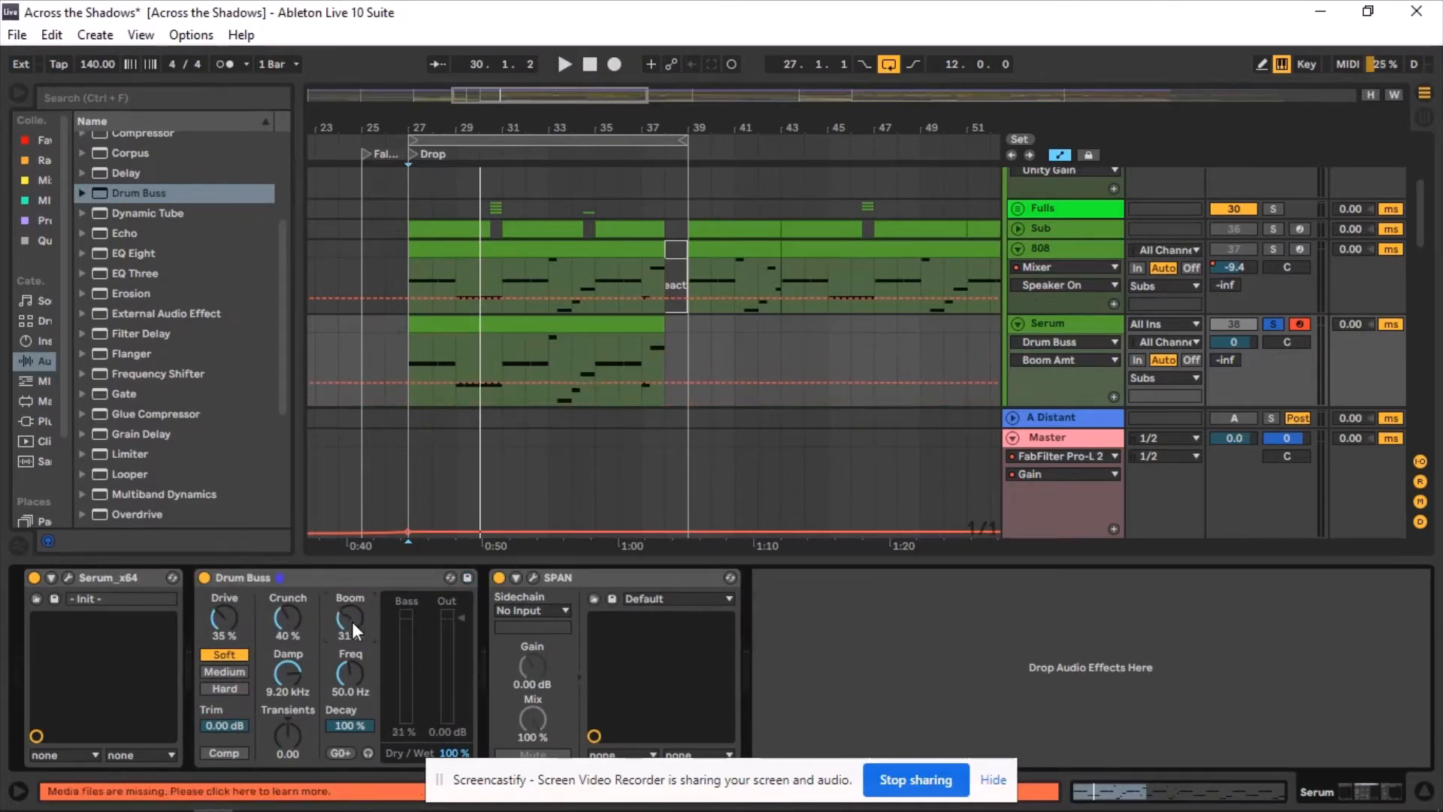
pyautogui.click(349, 673)
pyautogui.scroll(1, 349, 674)
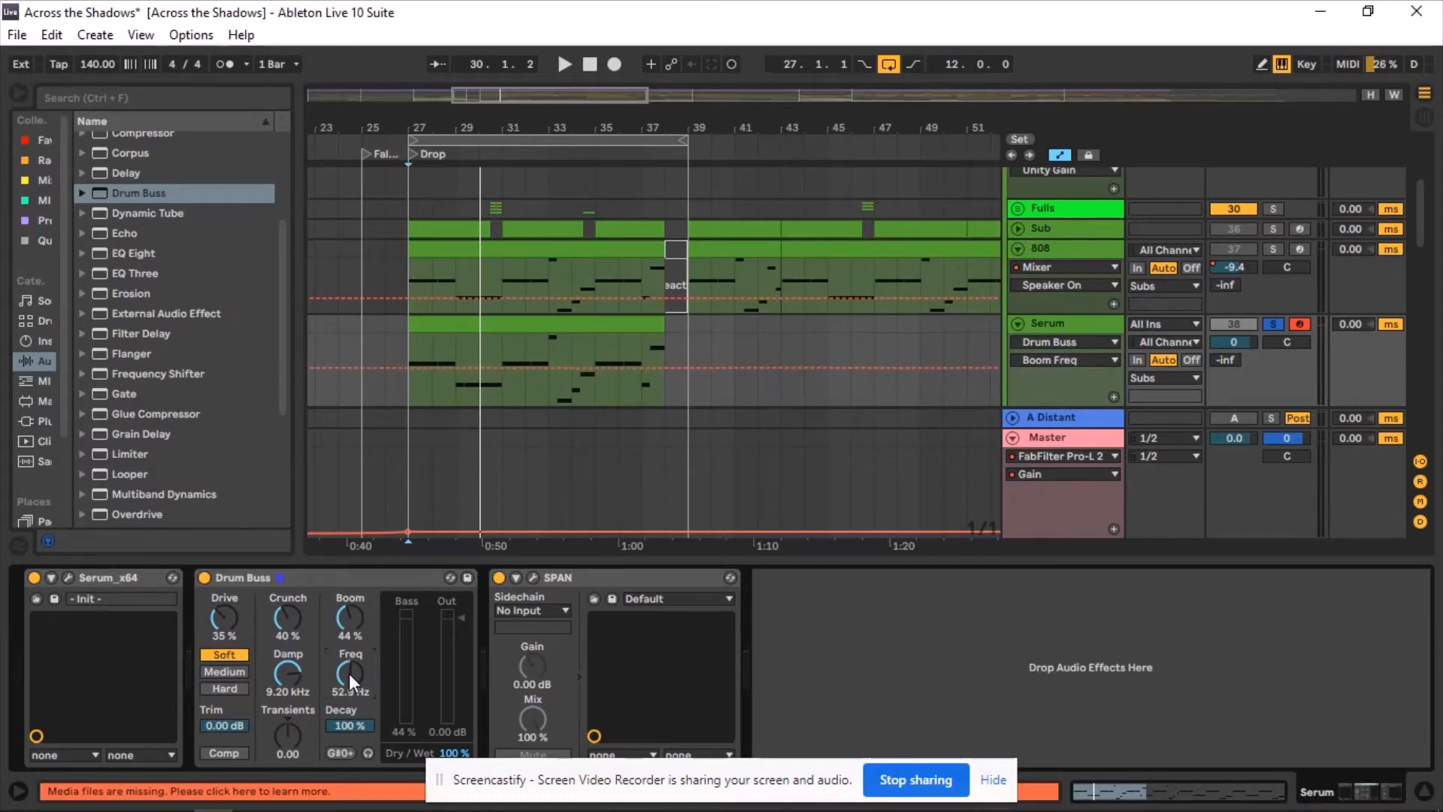
pyautogui.scroll(1, 349, 673)
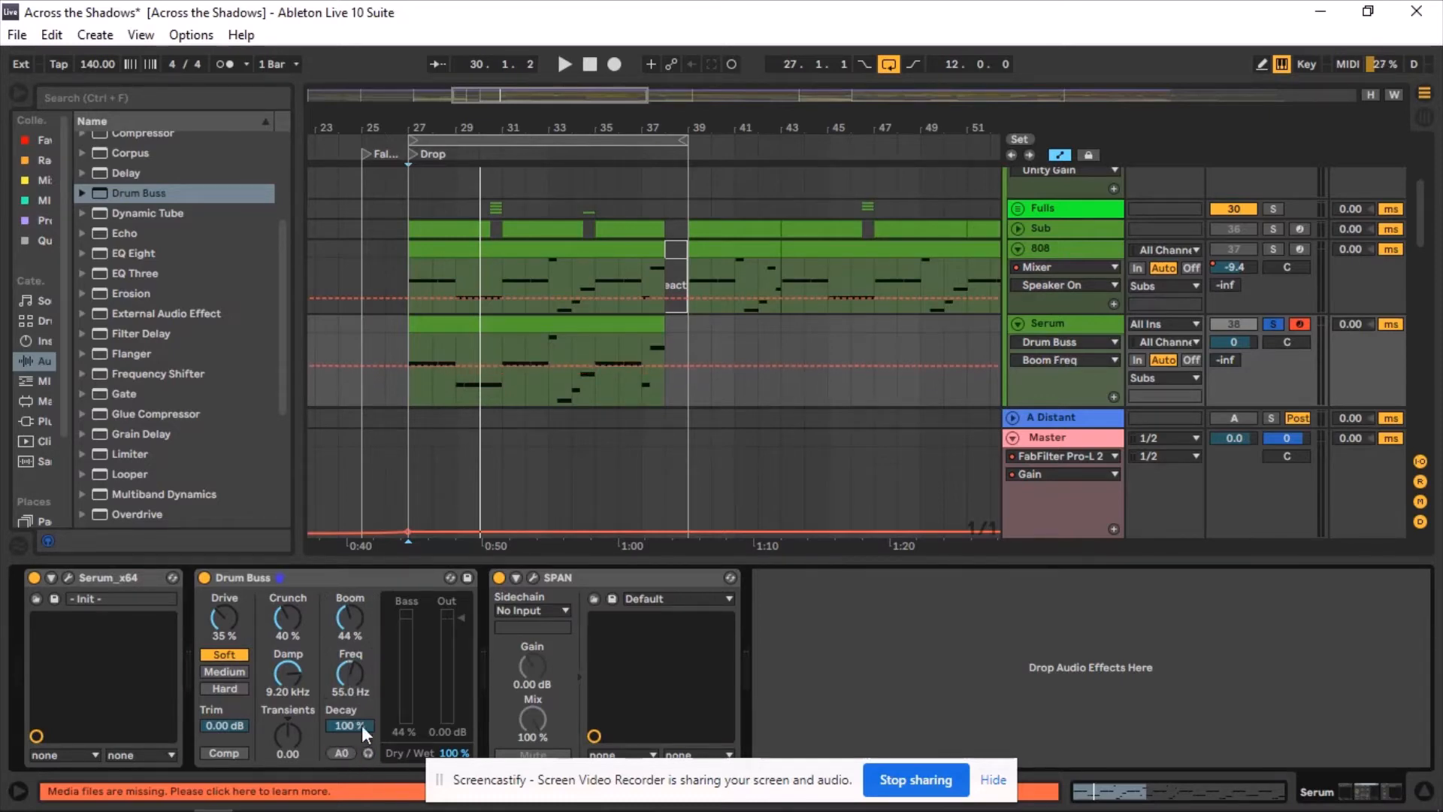
# Set Drum Buss Transients to 0.05 and Drive to 38%.
pyautogui.click(286, 735)
pyautogui.scroll(1, 286, 735)
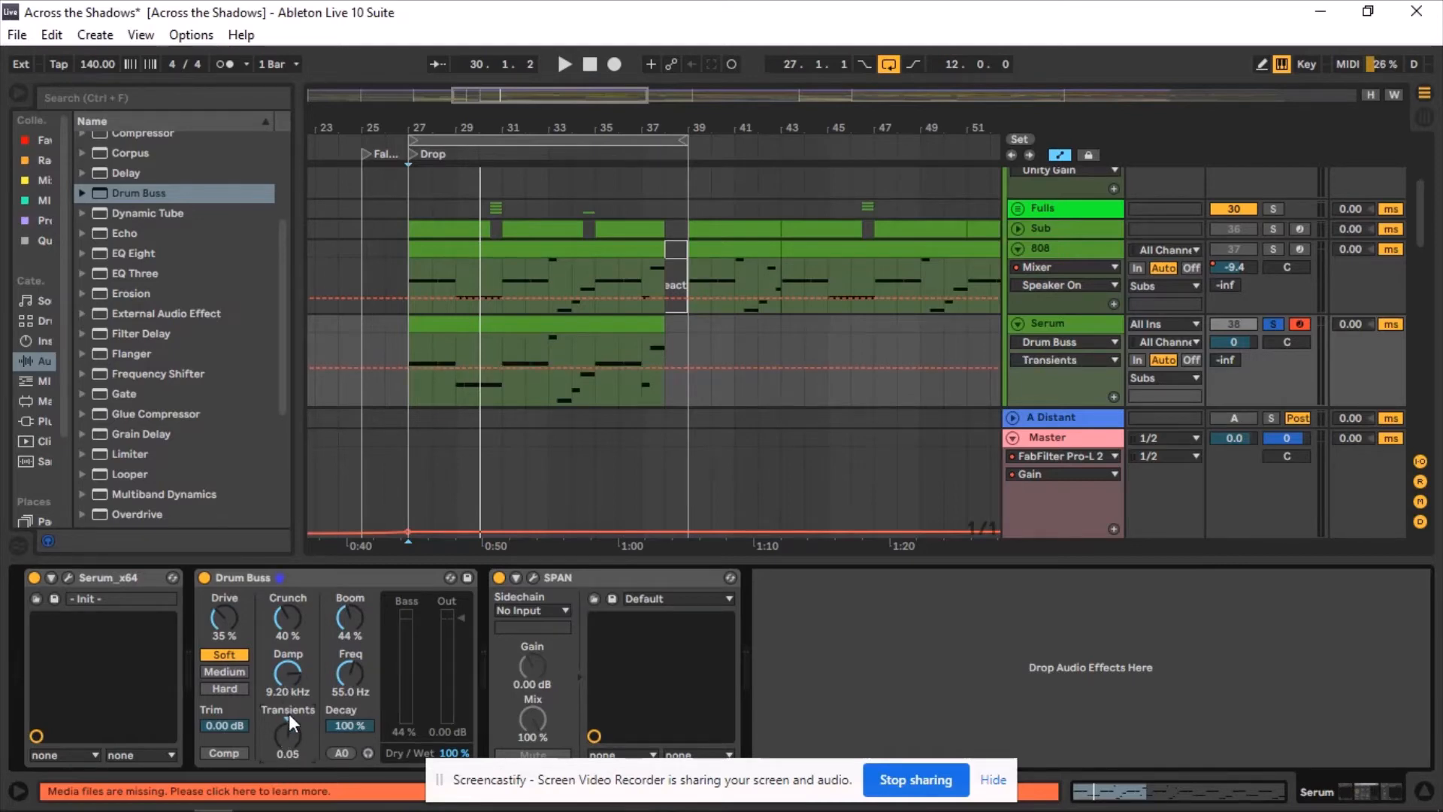
pyautogui.scroll(1, 222, 612)
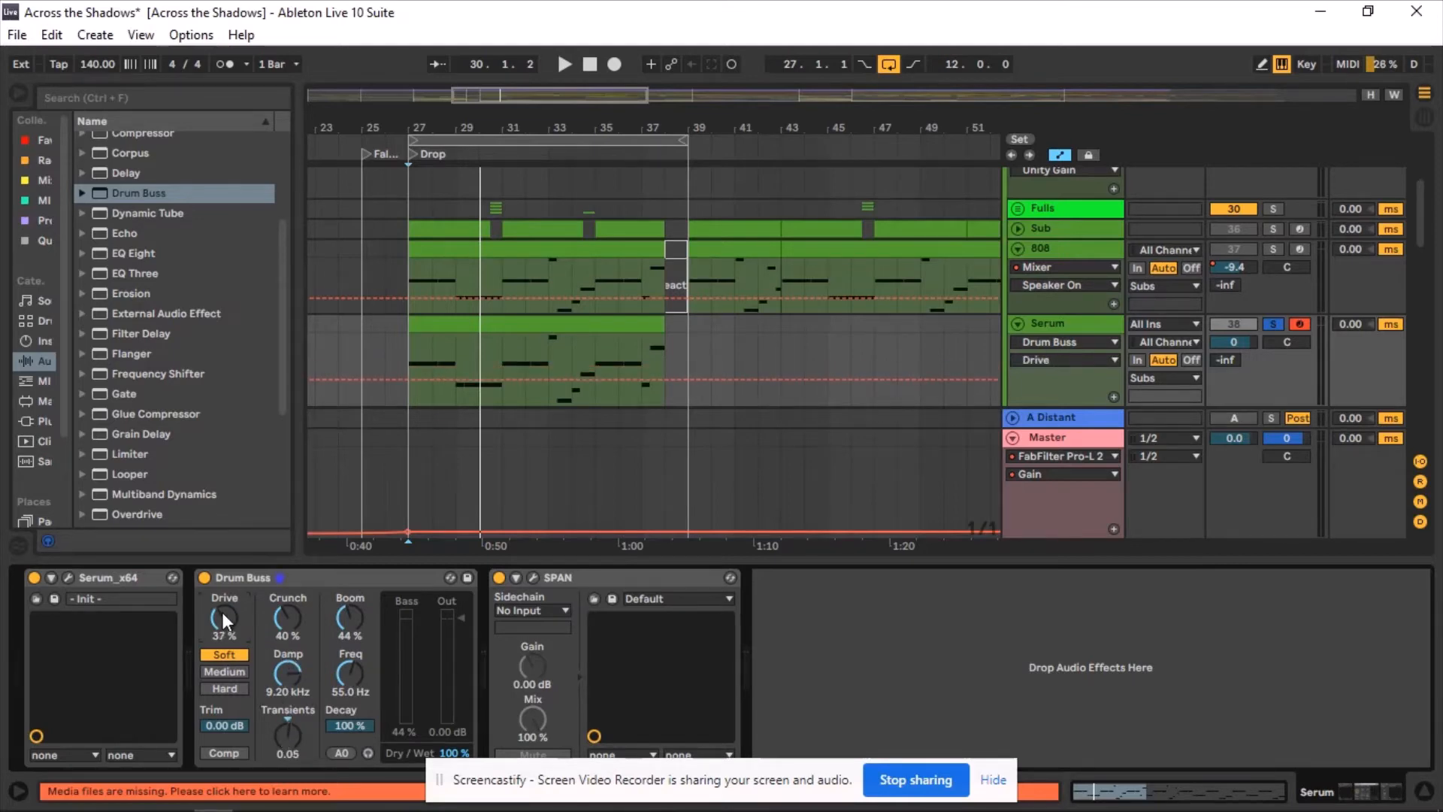
pyautogui.scroll(1, 223, 612)
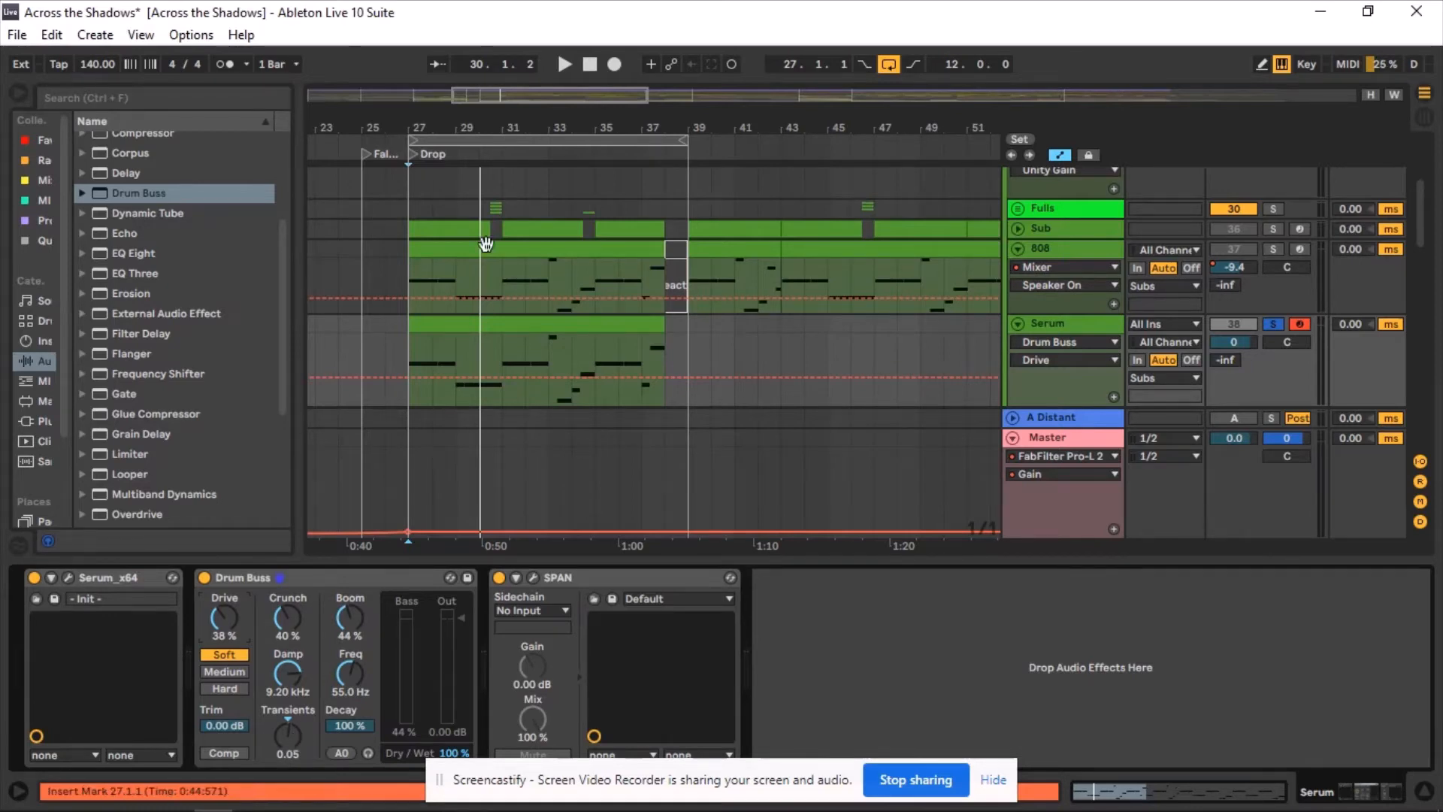
# Play back the drop from bar 27 to audition the bass with Drum Buss.
pyautogui.click(411, 357)
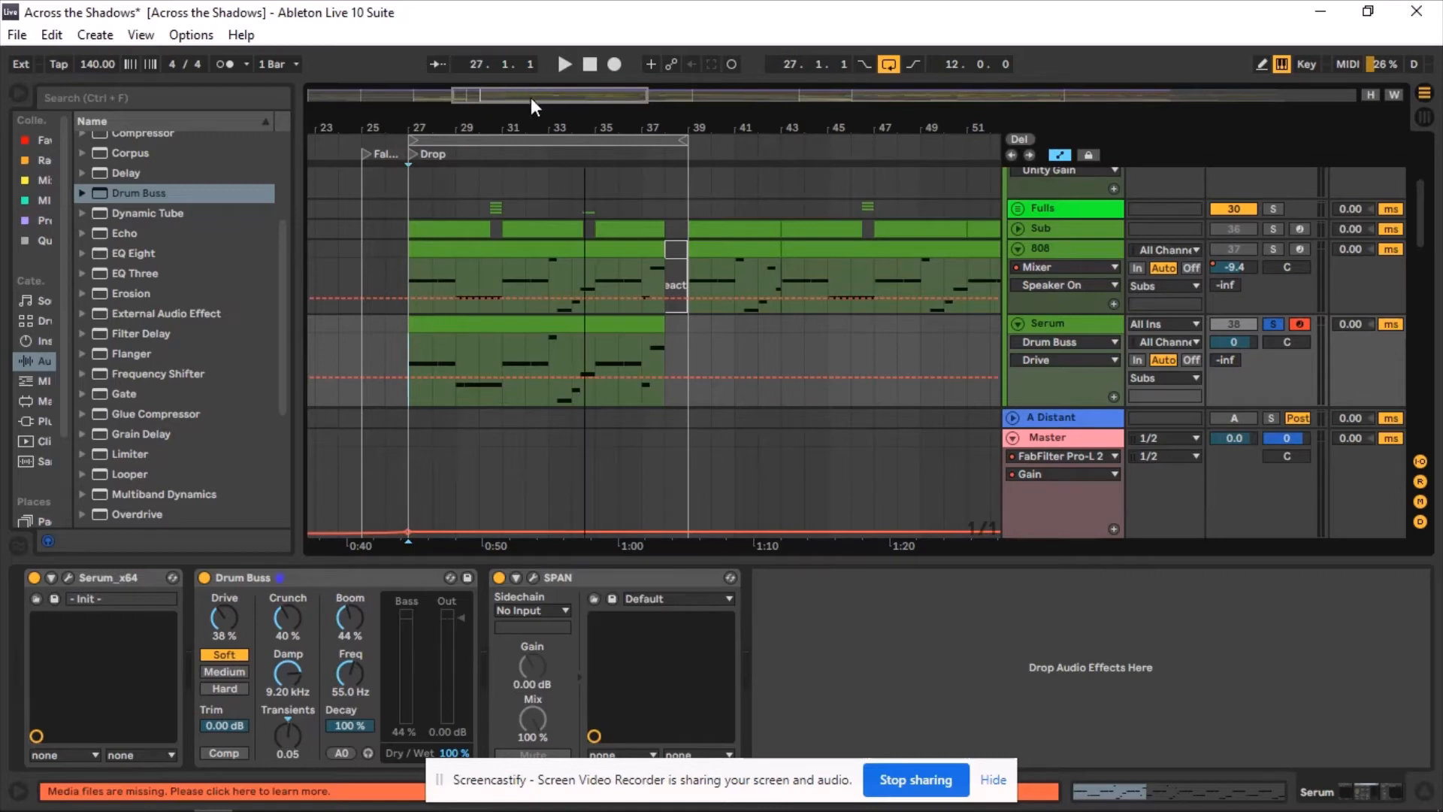
pyautogui.moveTo(531, 98); pyautogui.dragTo(531, 97)
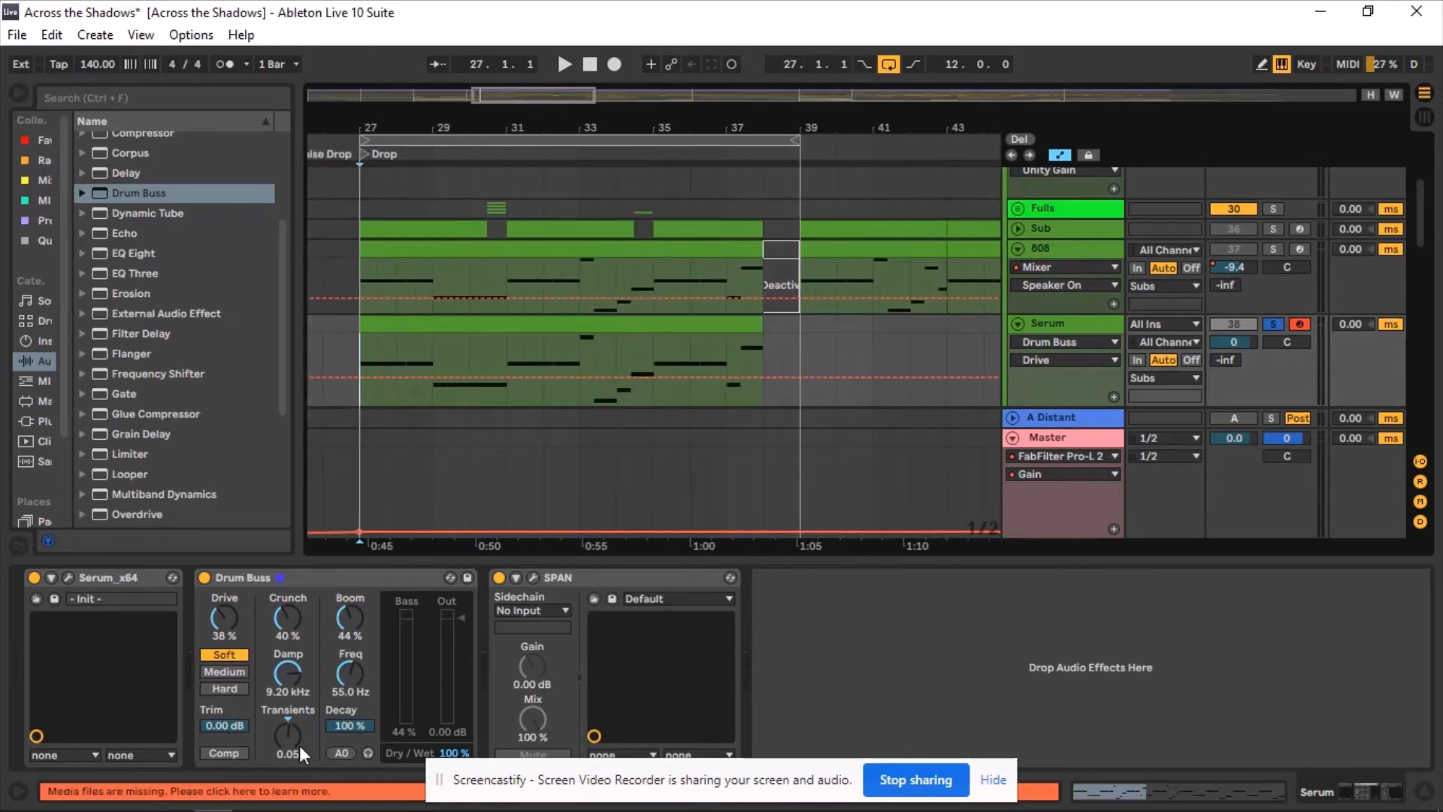
pyautogui.click(358, 346)
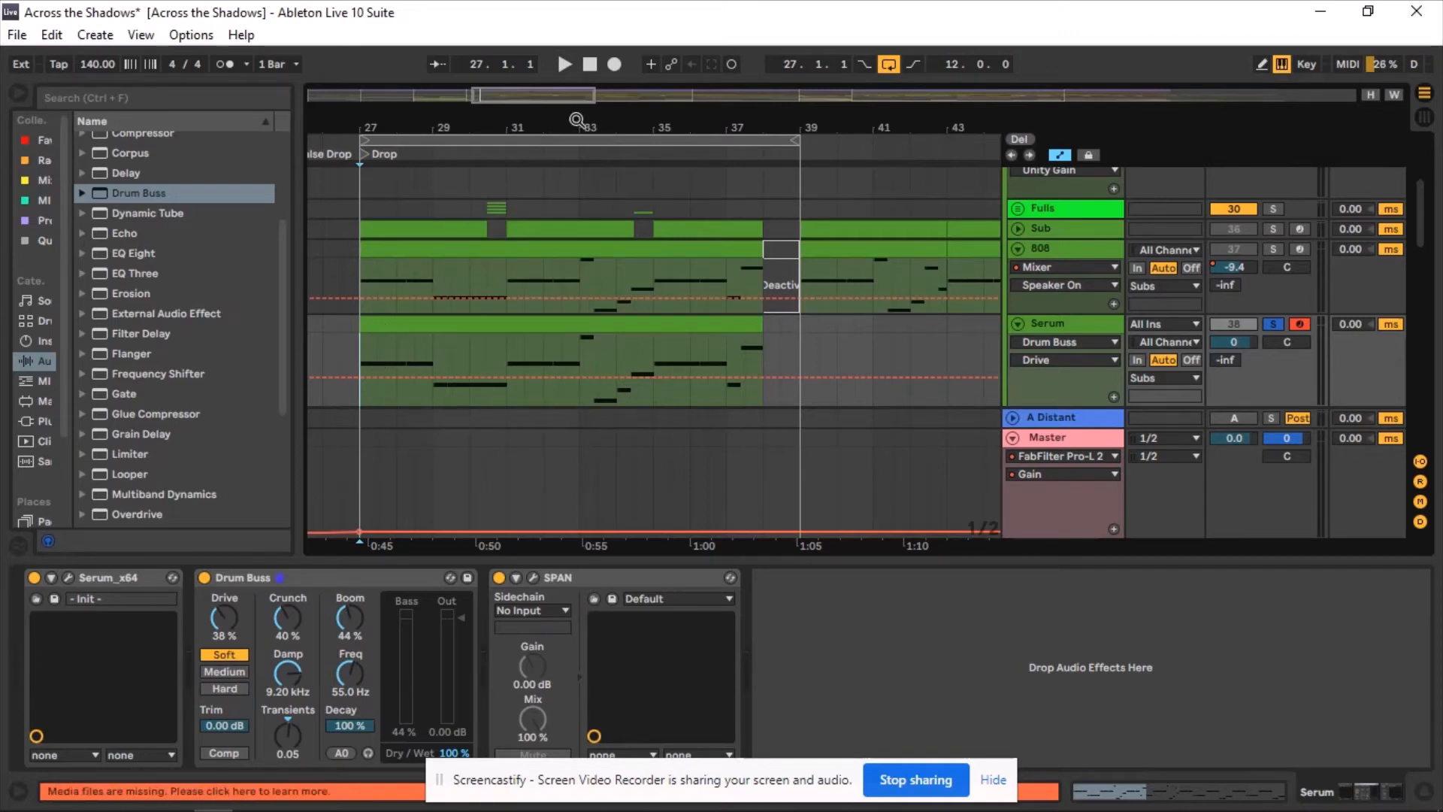
pyautogui.click(561, 59)
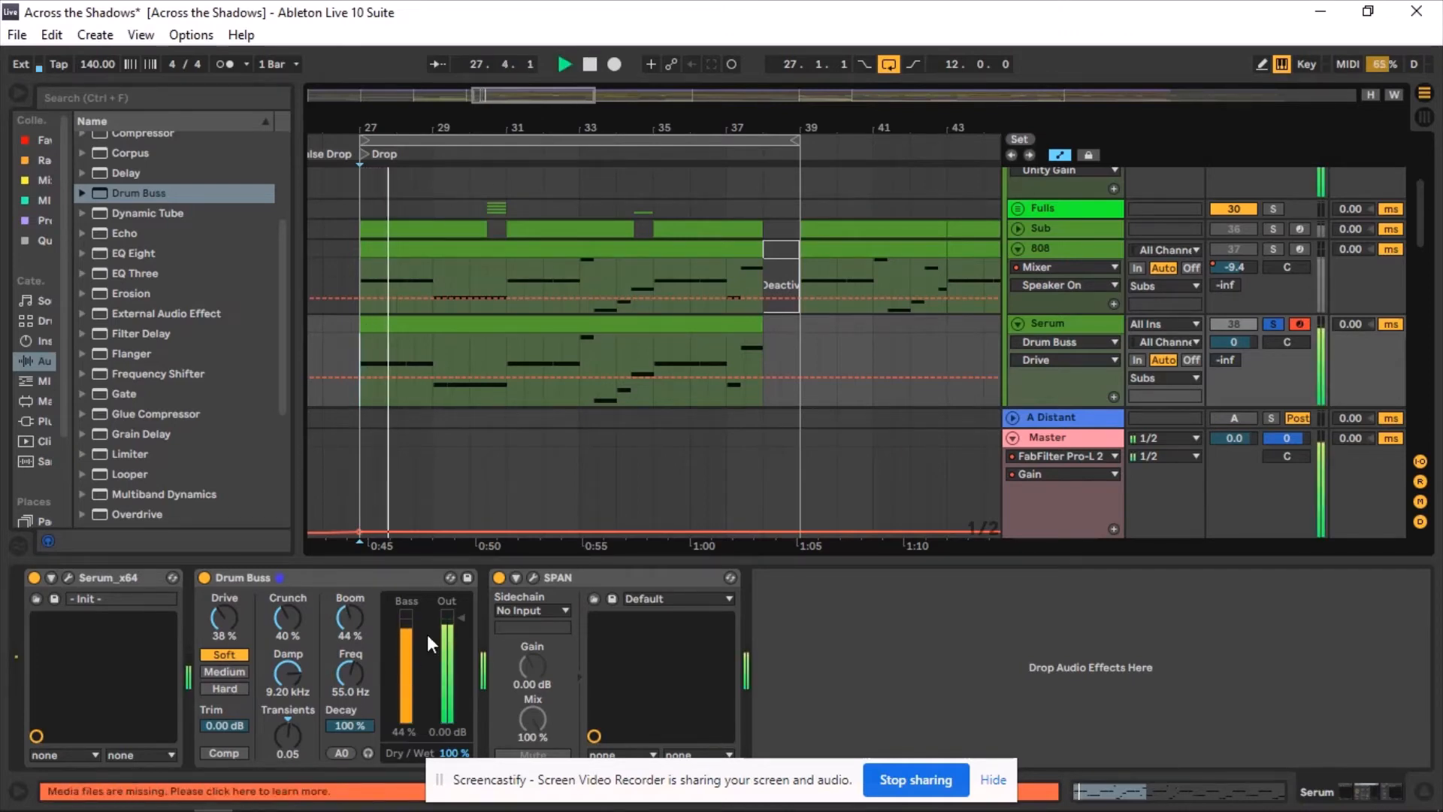
pyautogui.click(589, 64)
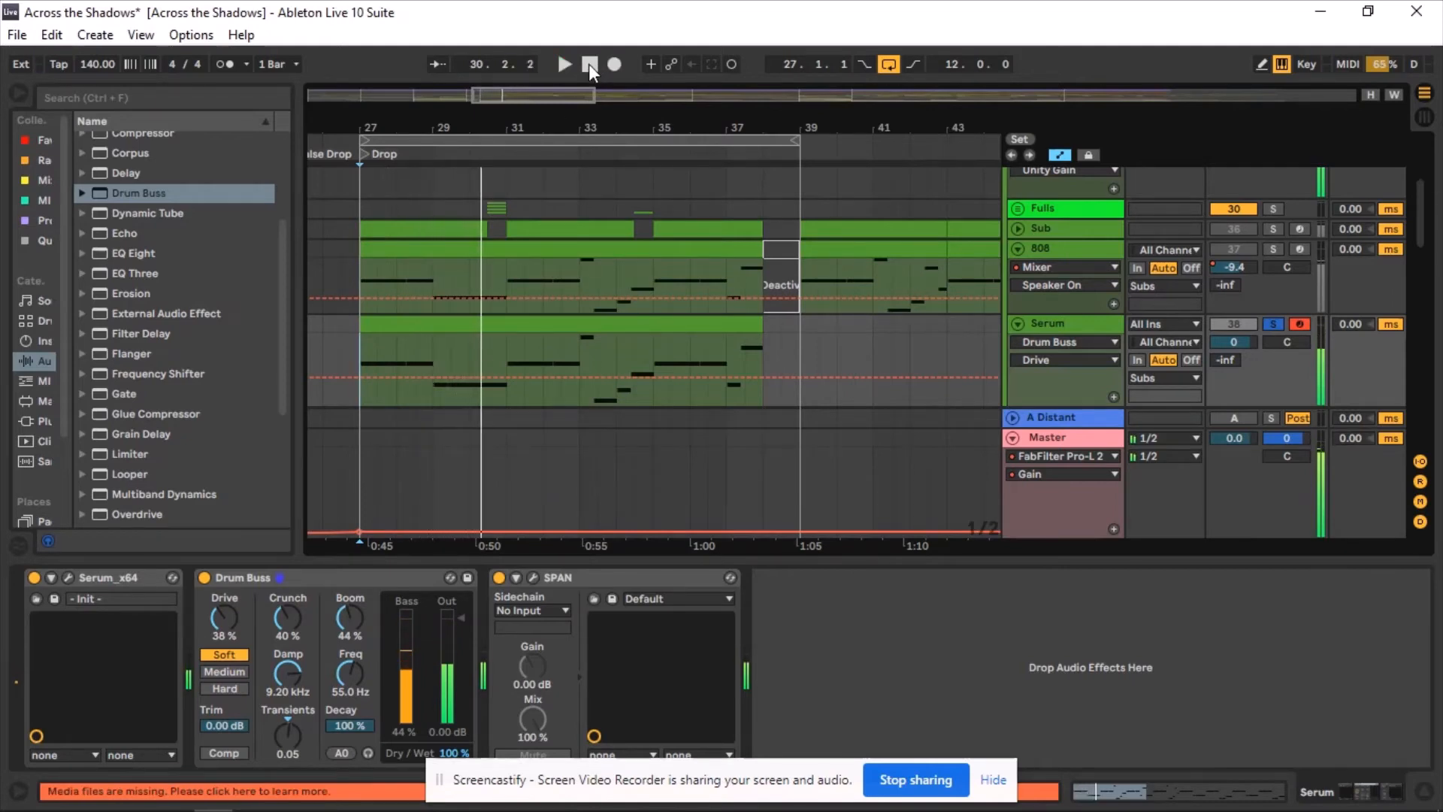
pyautogui.click(353, 345)
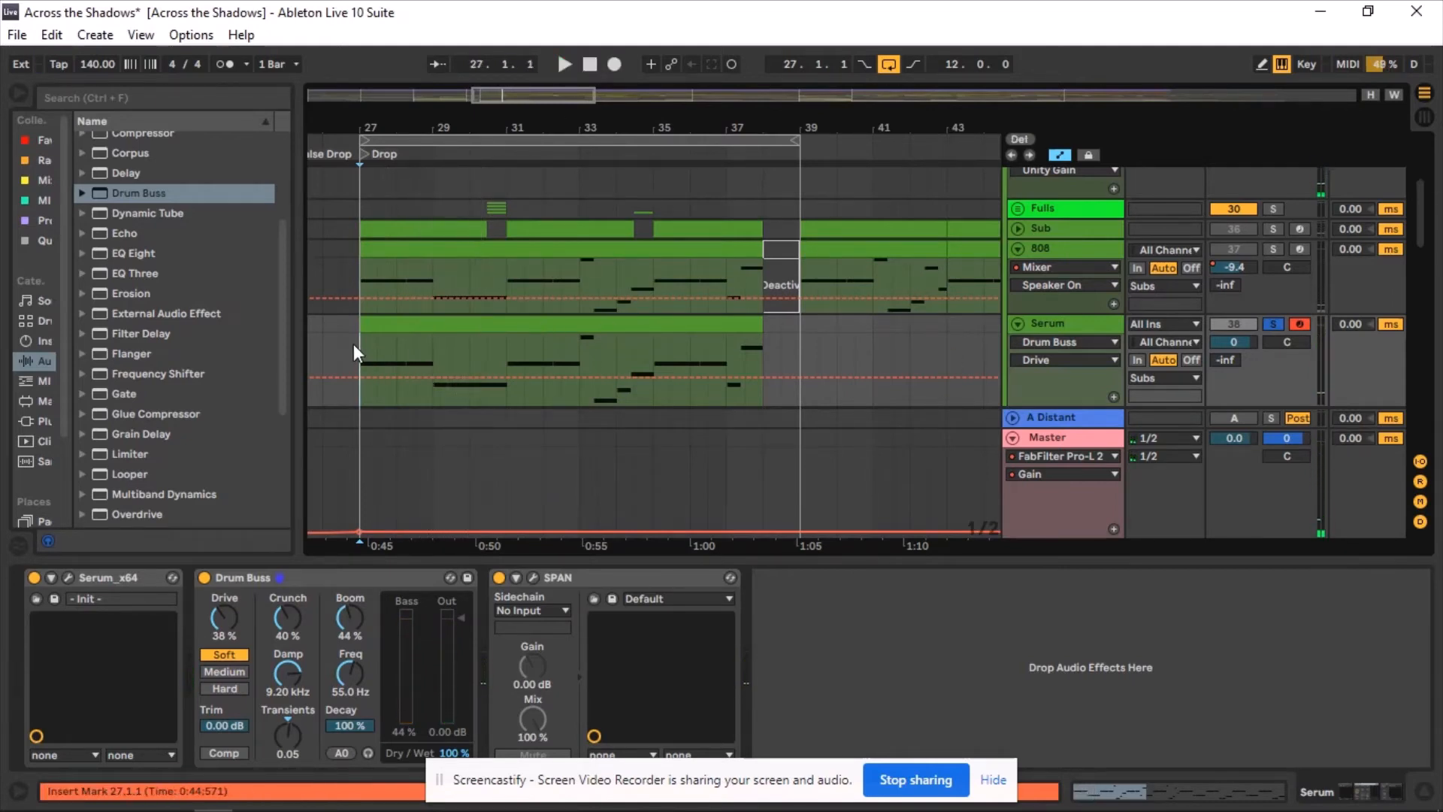
# Examine the Serum track's spectrum in SPAN during playback, then close its window.
pyautogui.click(533, 577)
pyautogui.press('space')
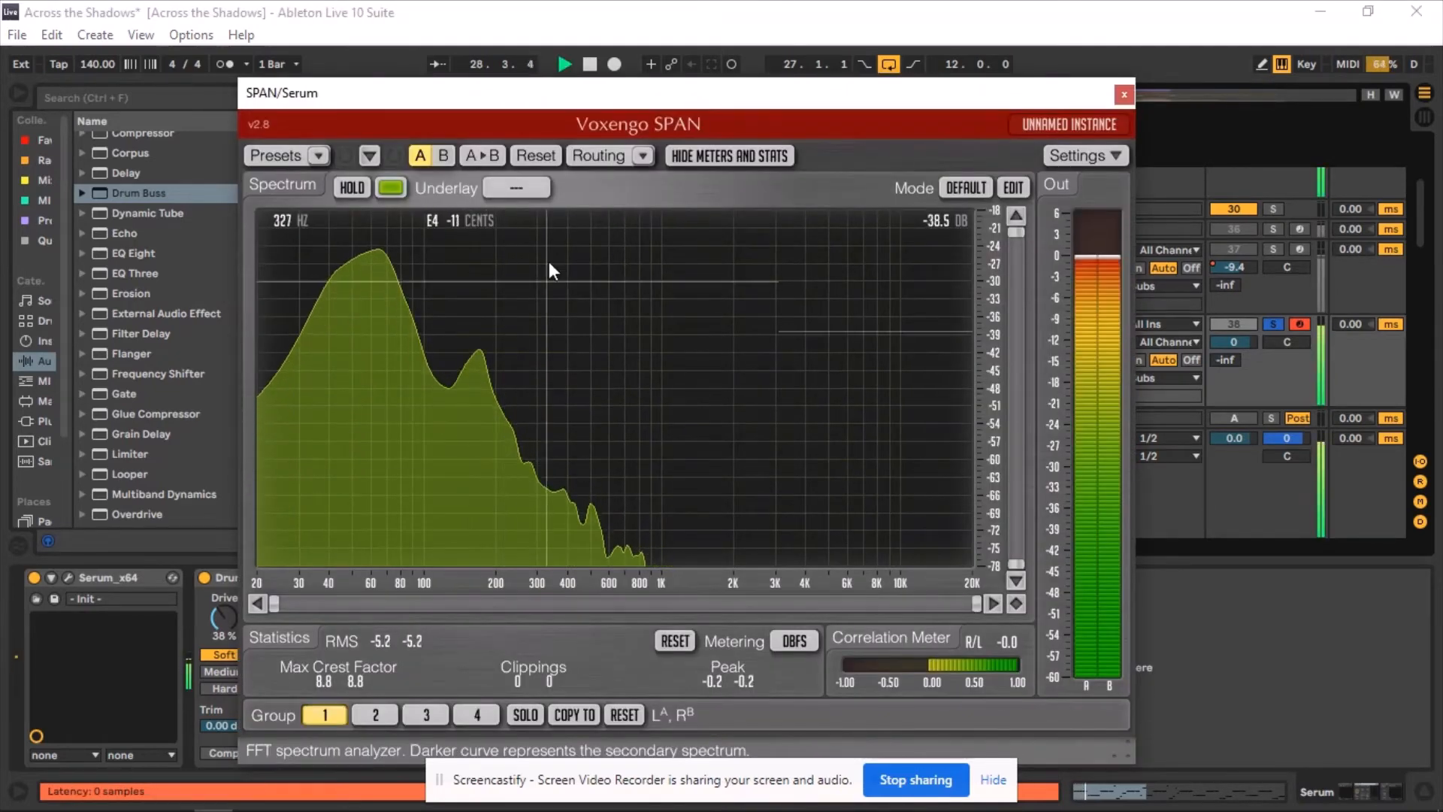
pyautogui.click(589, 64)
pyautogui.click(1123, 94)
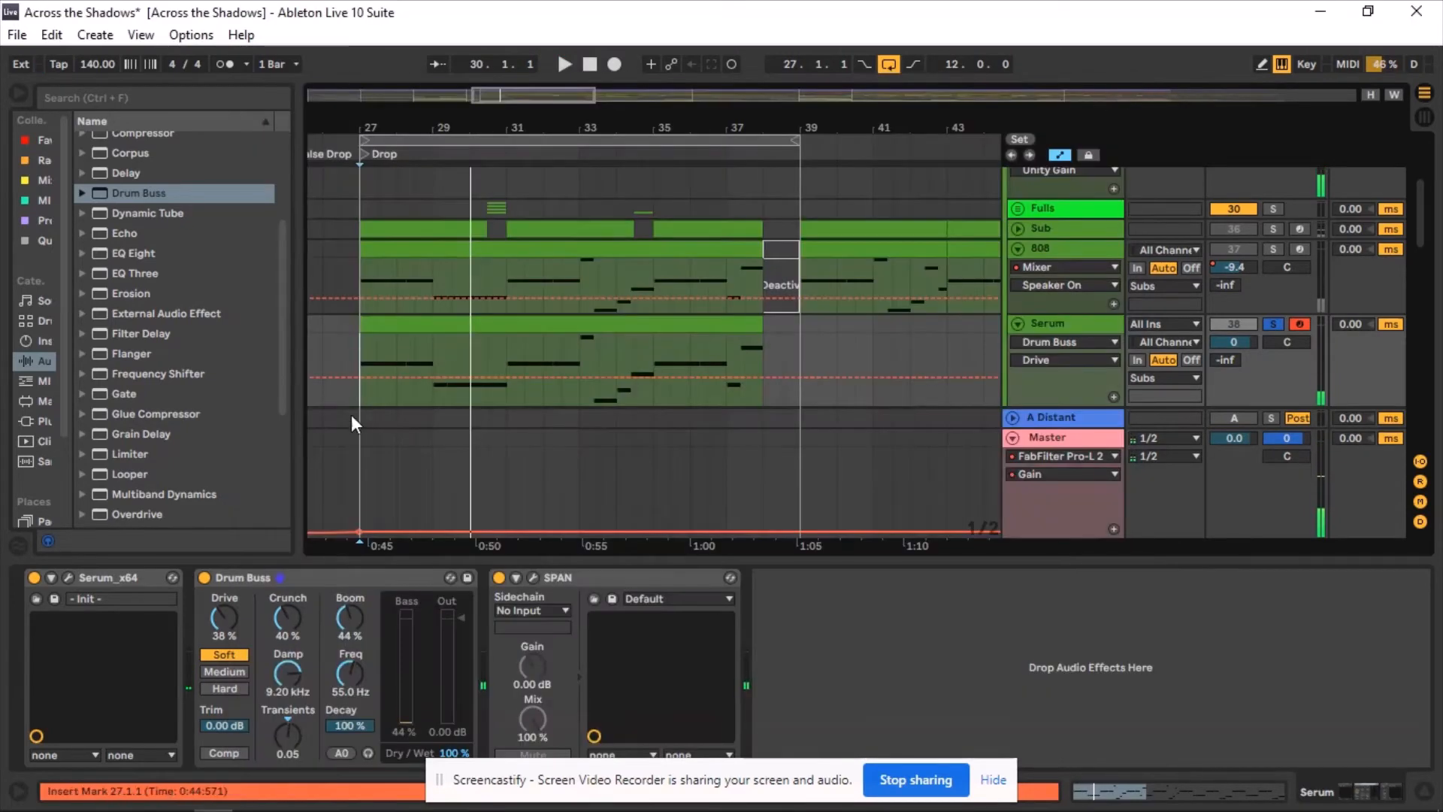
pyautogui.click(364, 351)
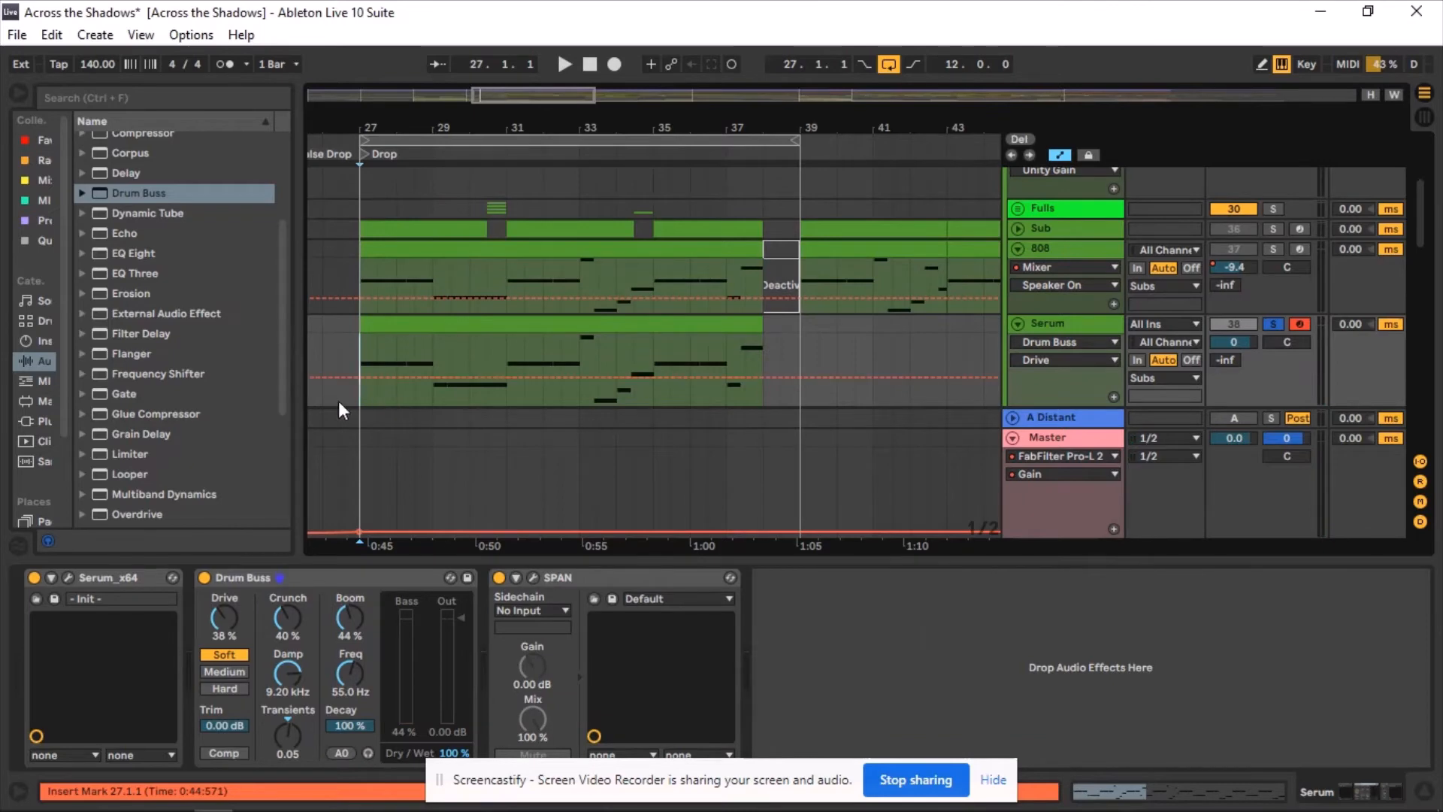
# Insert FabFilter Saturn 2 from the plug-ins between Drum Buss and SPAN on the Serum track.
pyautogui.click(38, 382)
pyautogui.click(38, 421)
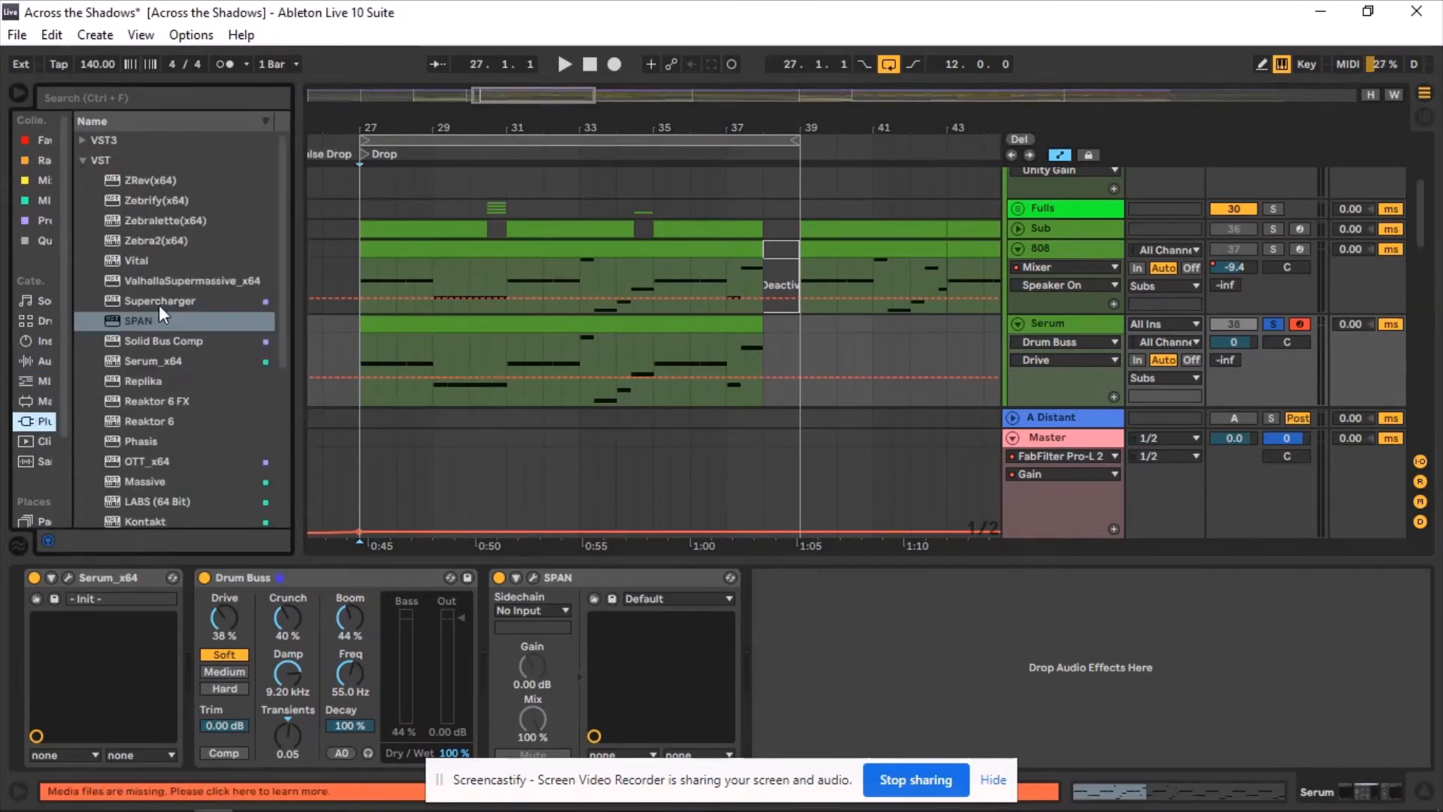
pyautogui.scroll(-1, 193, 398)
pyautogui.scroll(1, 195, 395)
pyautogui.scroll(-5, 165, 354)
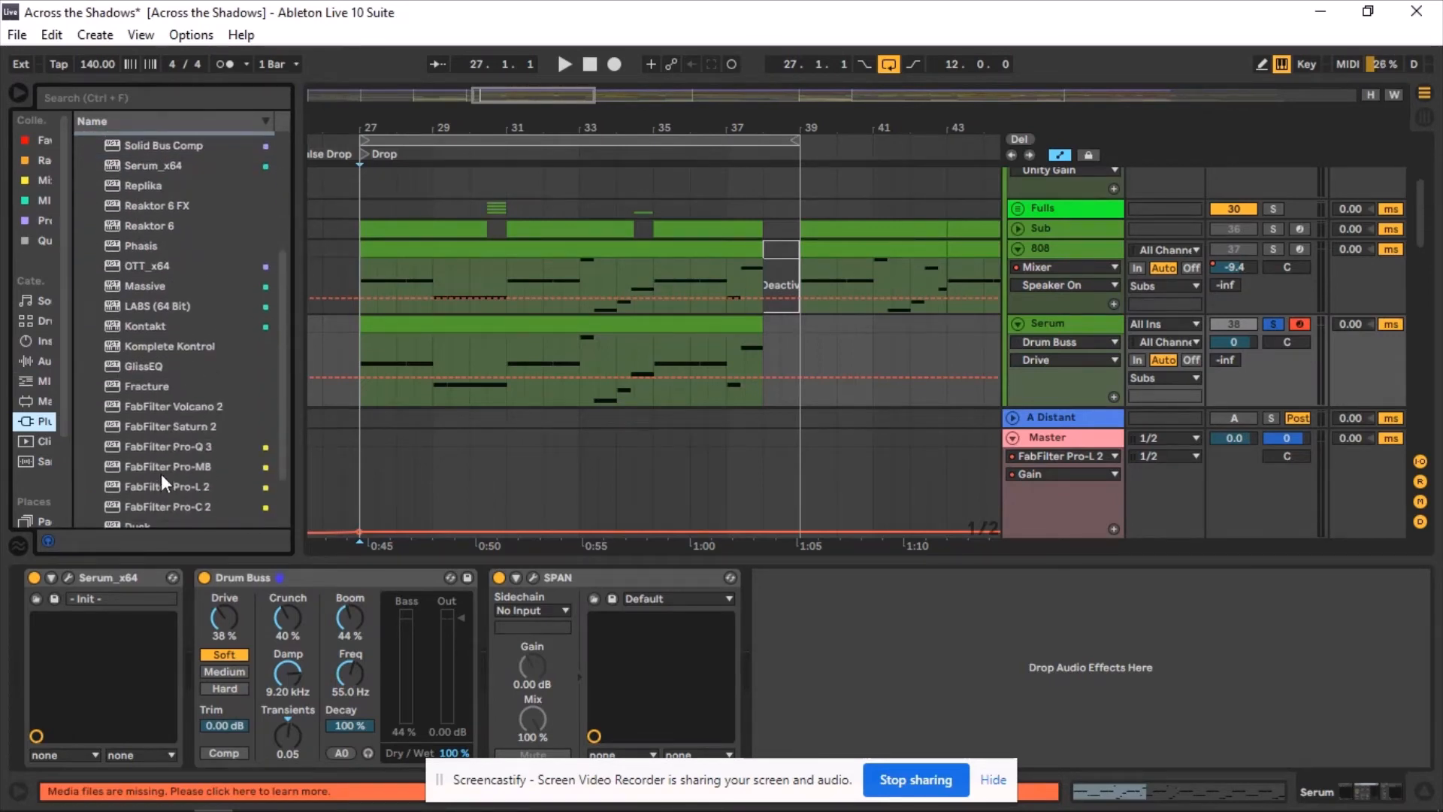
pyautogui.moveTo(177, 419); pyautogui.dragTo(487, 611)
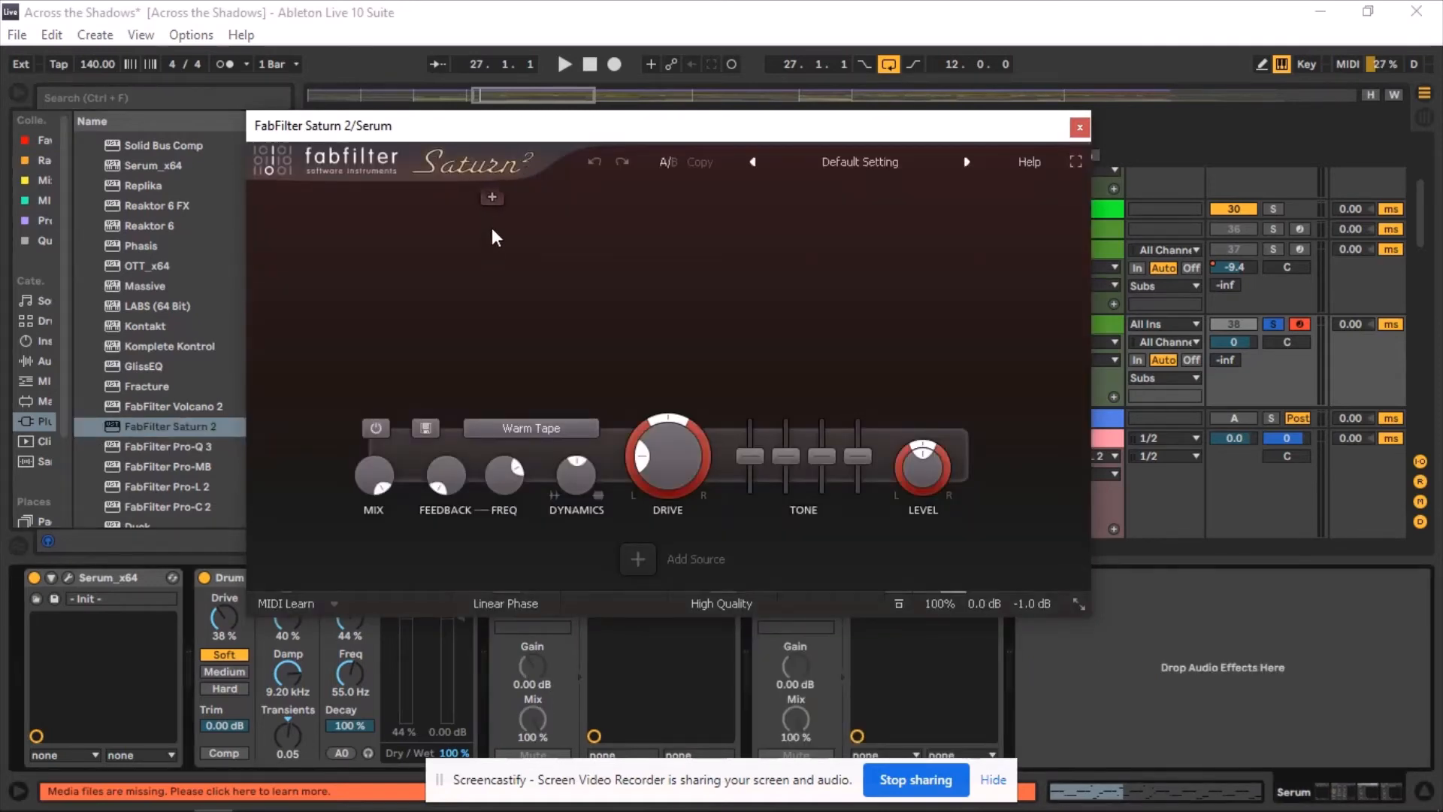
pyautogui.click(491, 197)
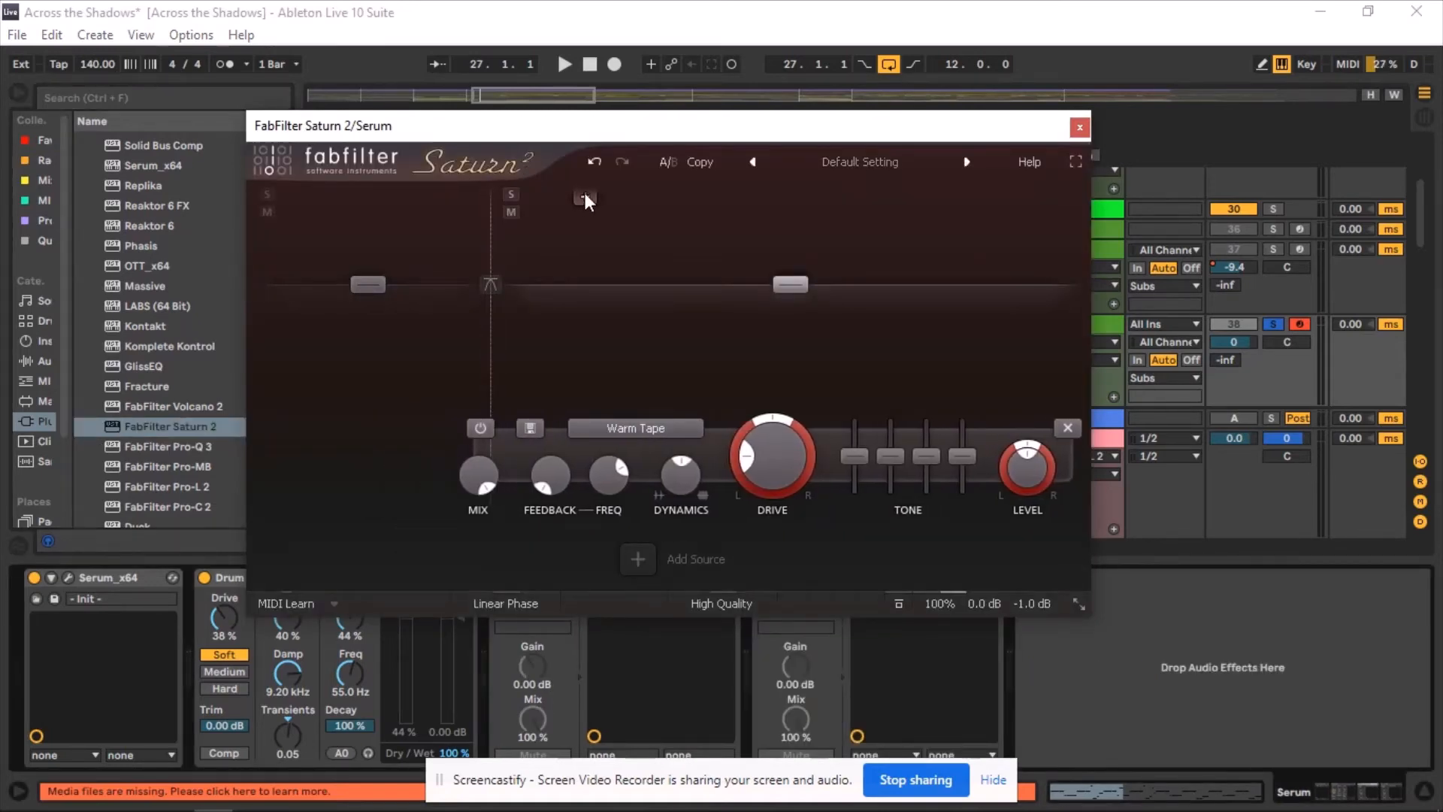
# Split Saturn 2 into bands and position the crossovers to isolate a low-mid band.
pyautogui.click(584, 192)
pyautogui.moveTo(492, 252); pyautogui.dragTo(474, 258)
pyautogui.moveTo(582, 253); pyautogui.dragTo(538, 250)
# During playback set Band 2 Drive to 74.61%, raise Band 2 level slightly, and close Saturn 2.
pyautogui.press('space')
pyautogui.moveTo(586, 437); pyautogui.dragTo(633, 525)
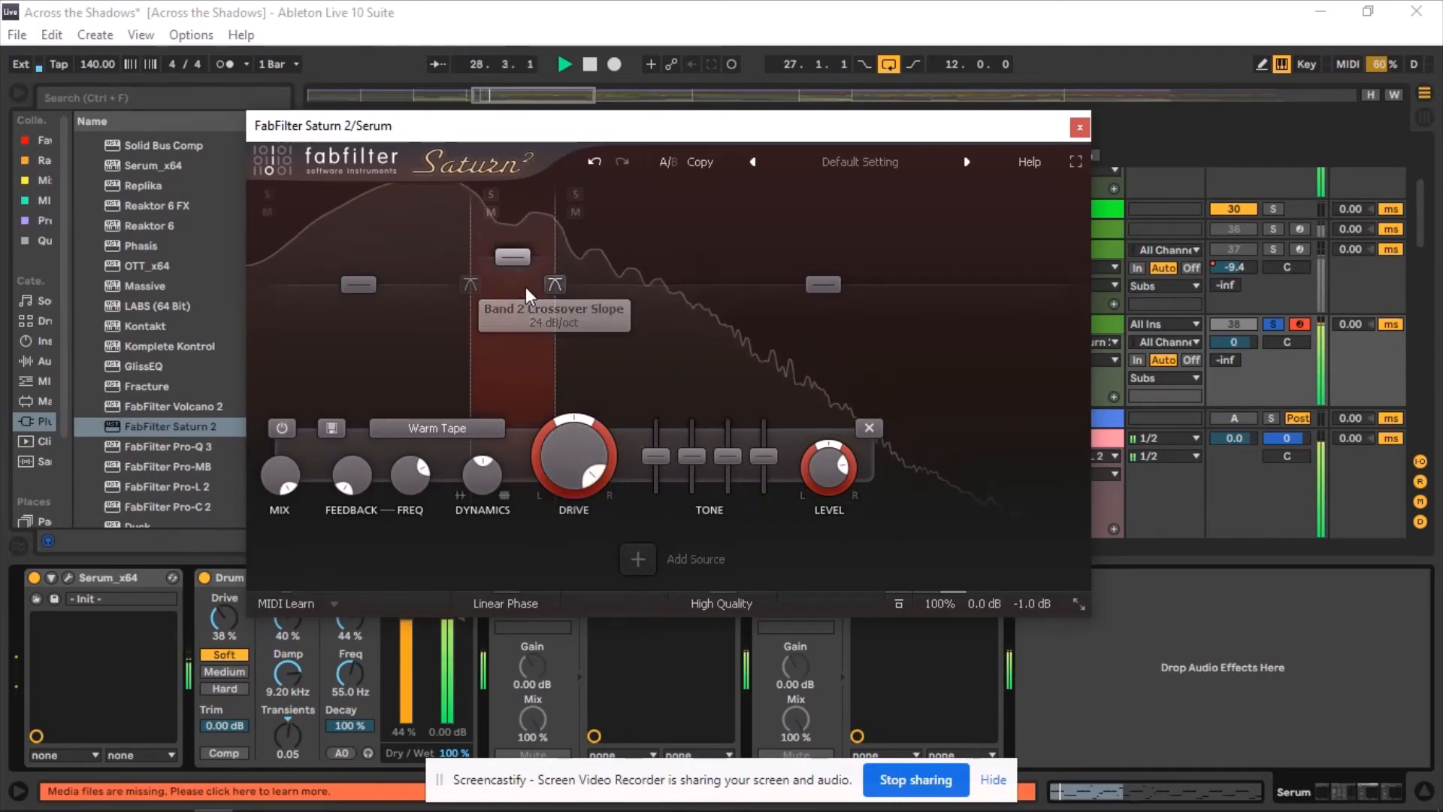
pyautogui.moveTo(593, 473); pyautogui.dragTo(604, 438)
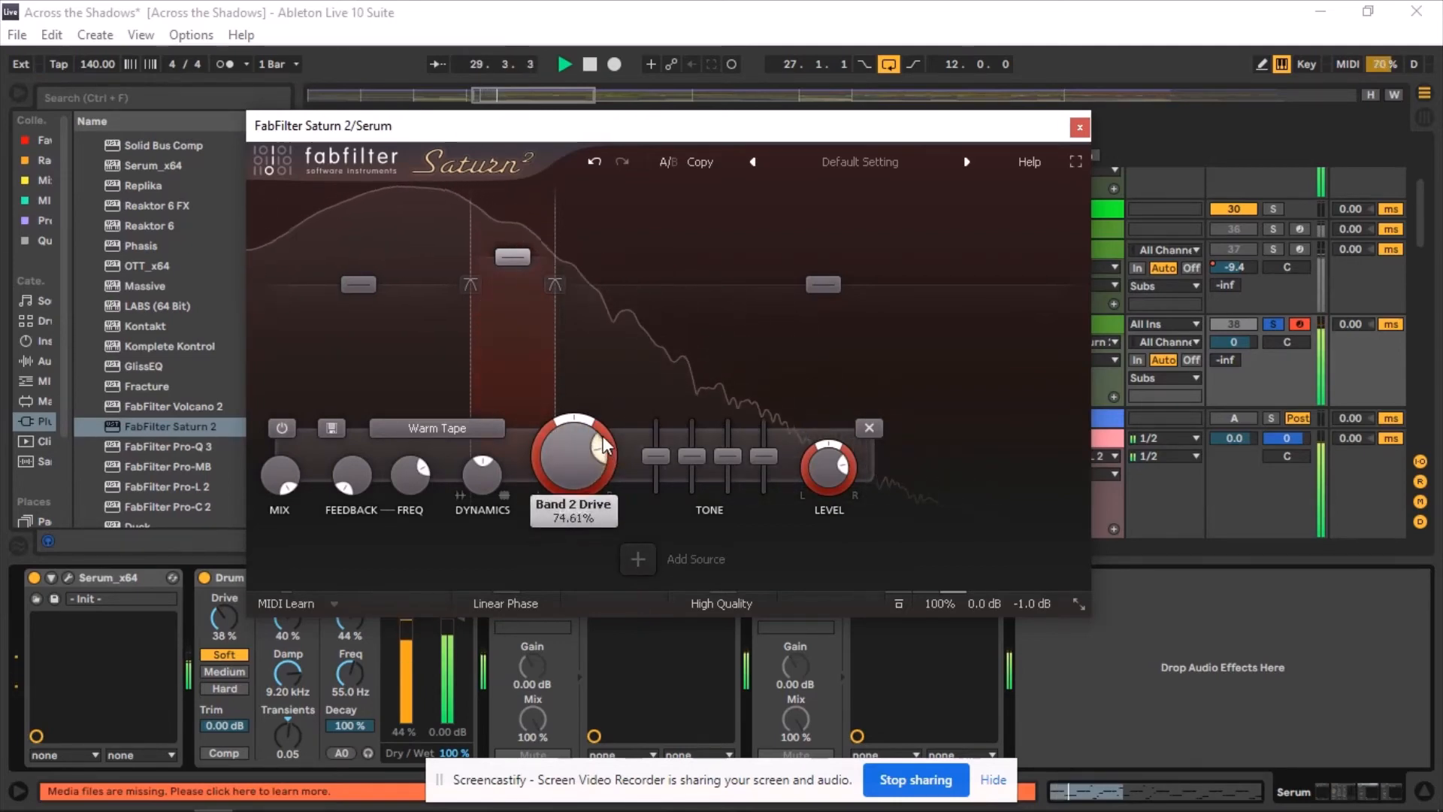
pyautogui.moveTo(523, 249)
pyautogui.moveTo(524, 248); pyautogui.dragTo(523, 239)
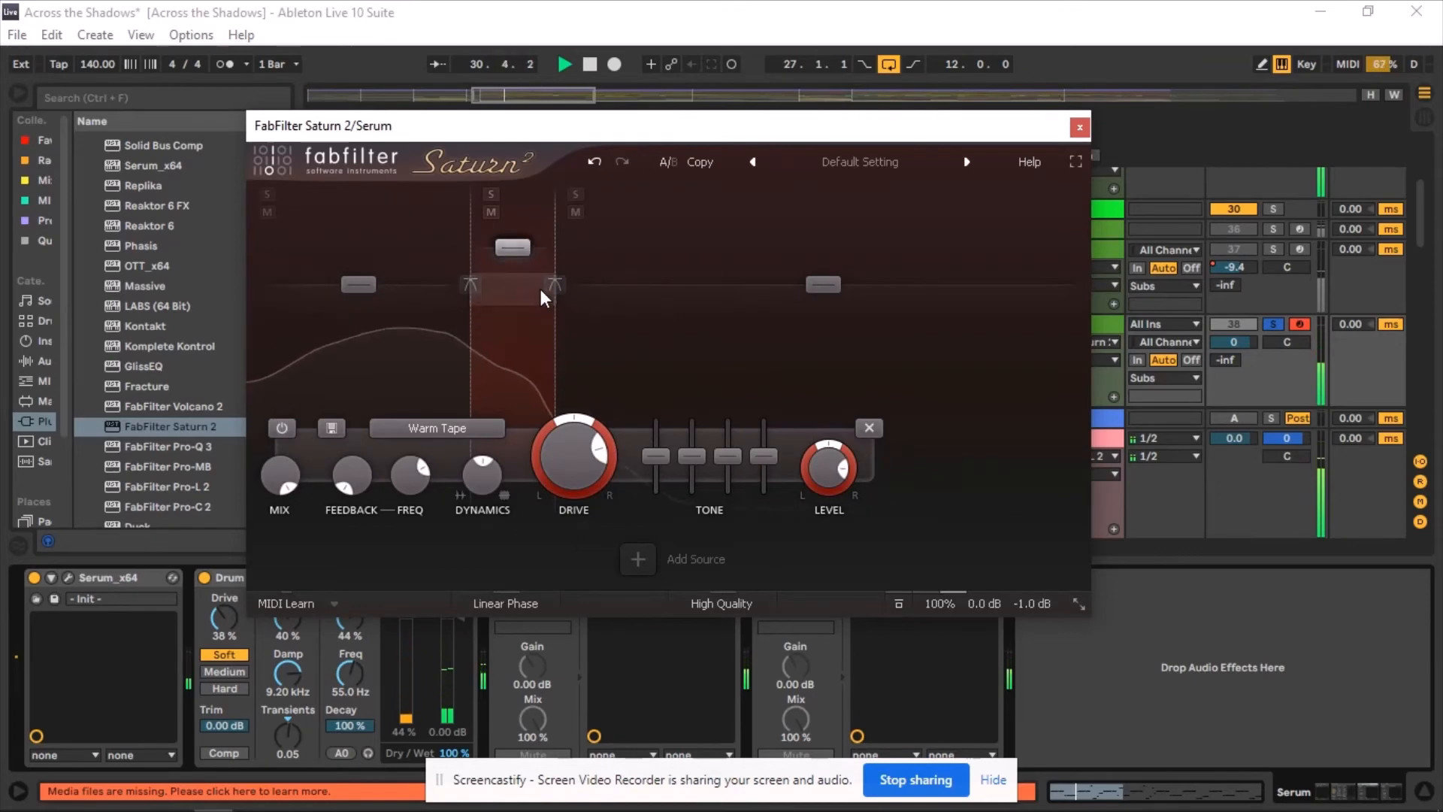
pyautogui.click(1079, 127)
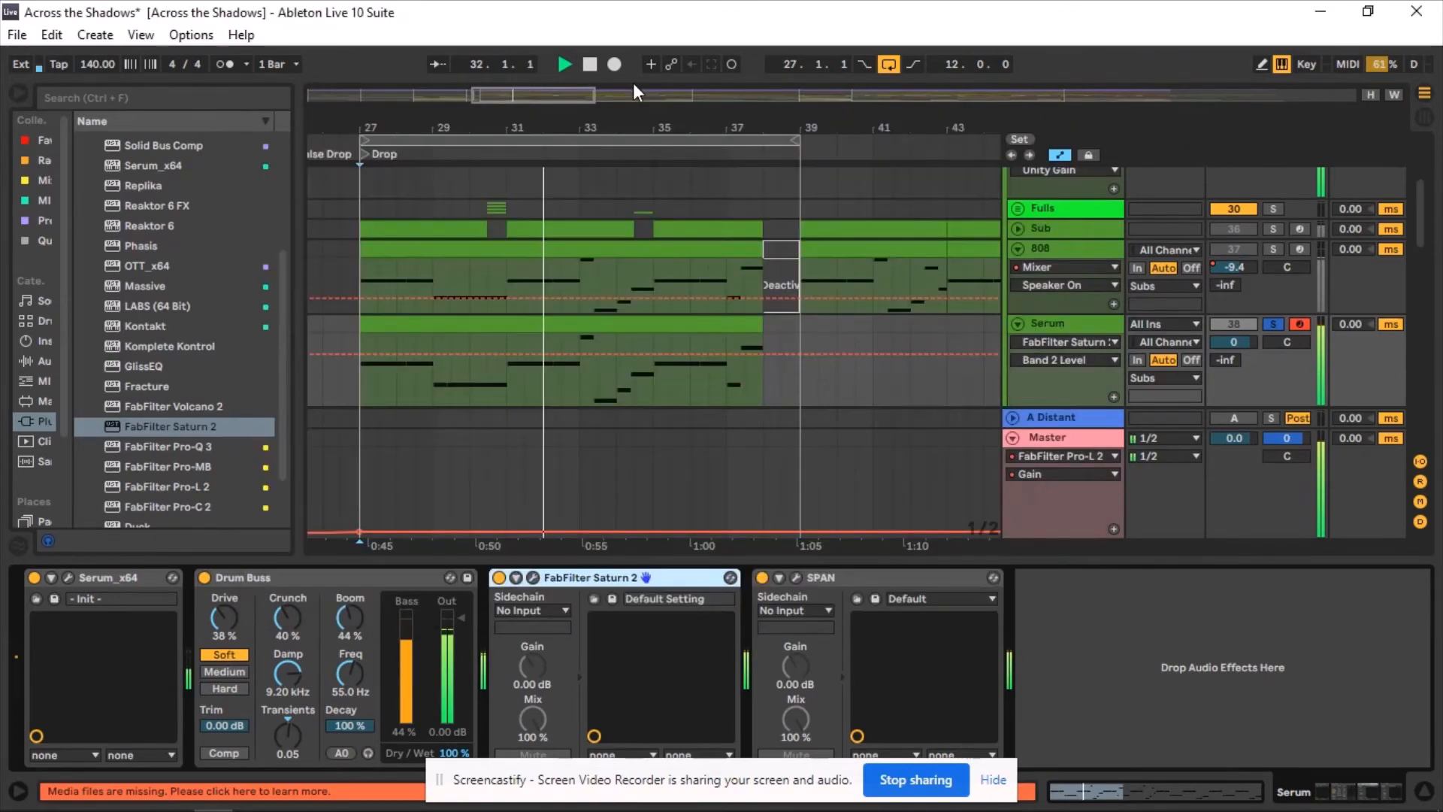
# Examine the saturated Serum track's spectrum in SPAN during playback, then close its window.
pyautogui.click(589, 63)
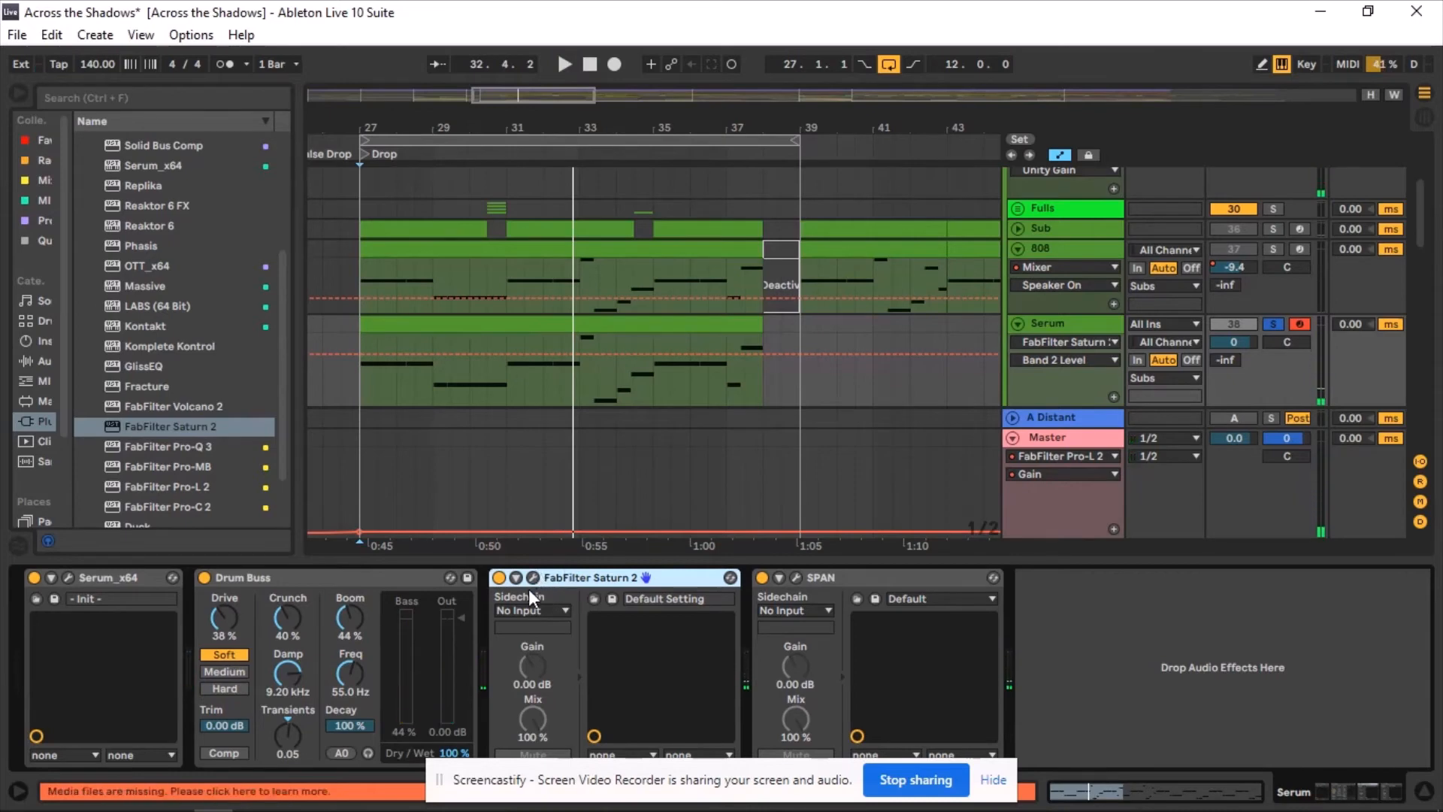
pyautogui.click(796, 576)
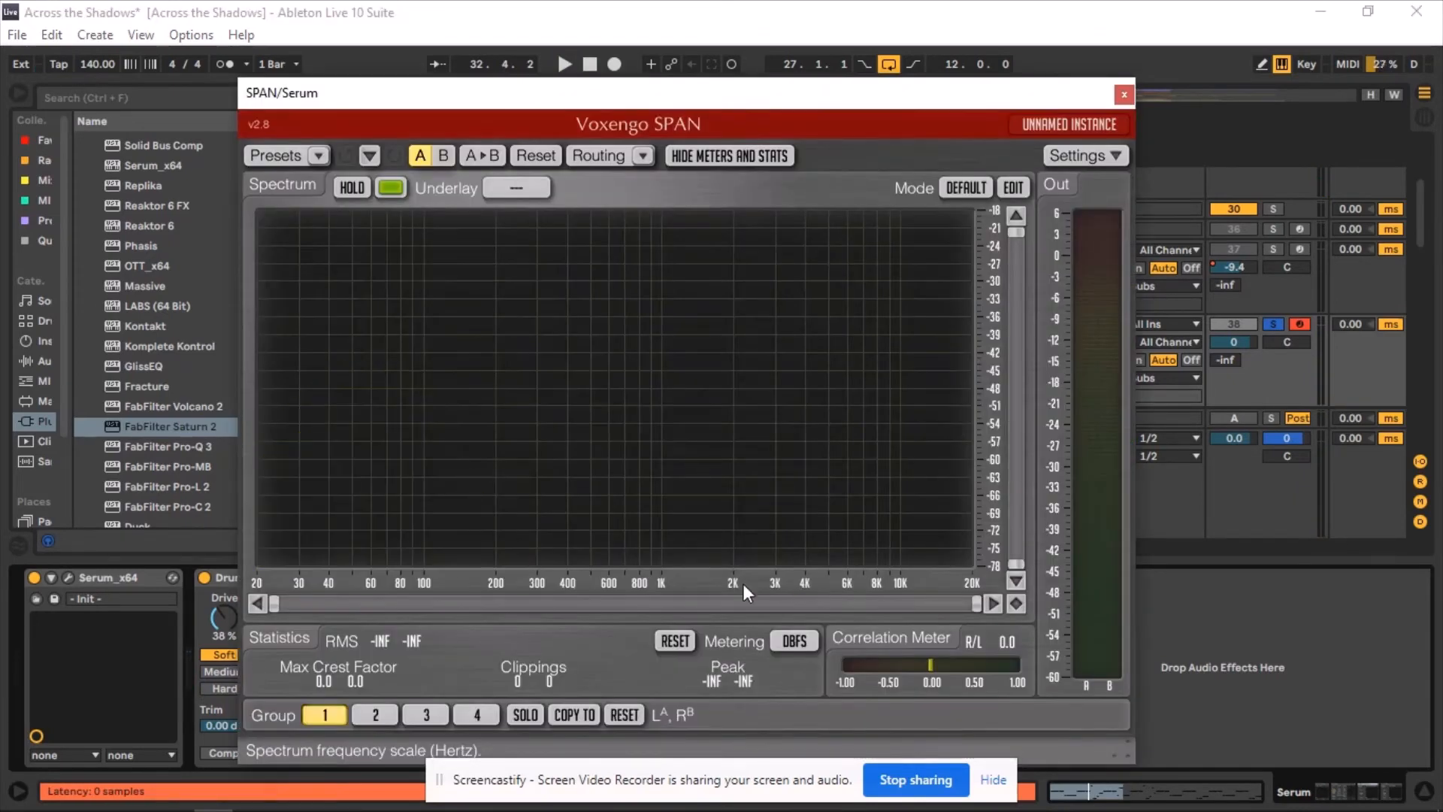
pyautogui.press('space')
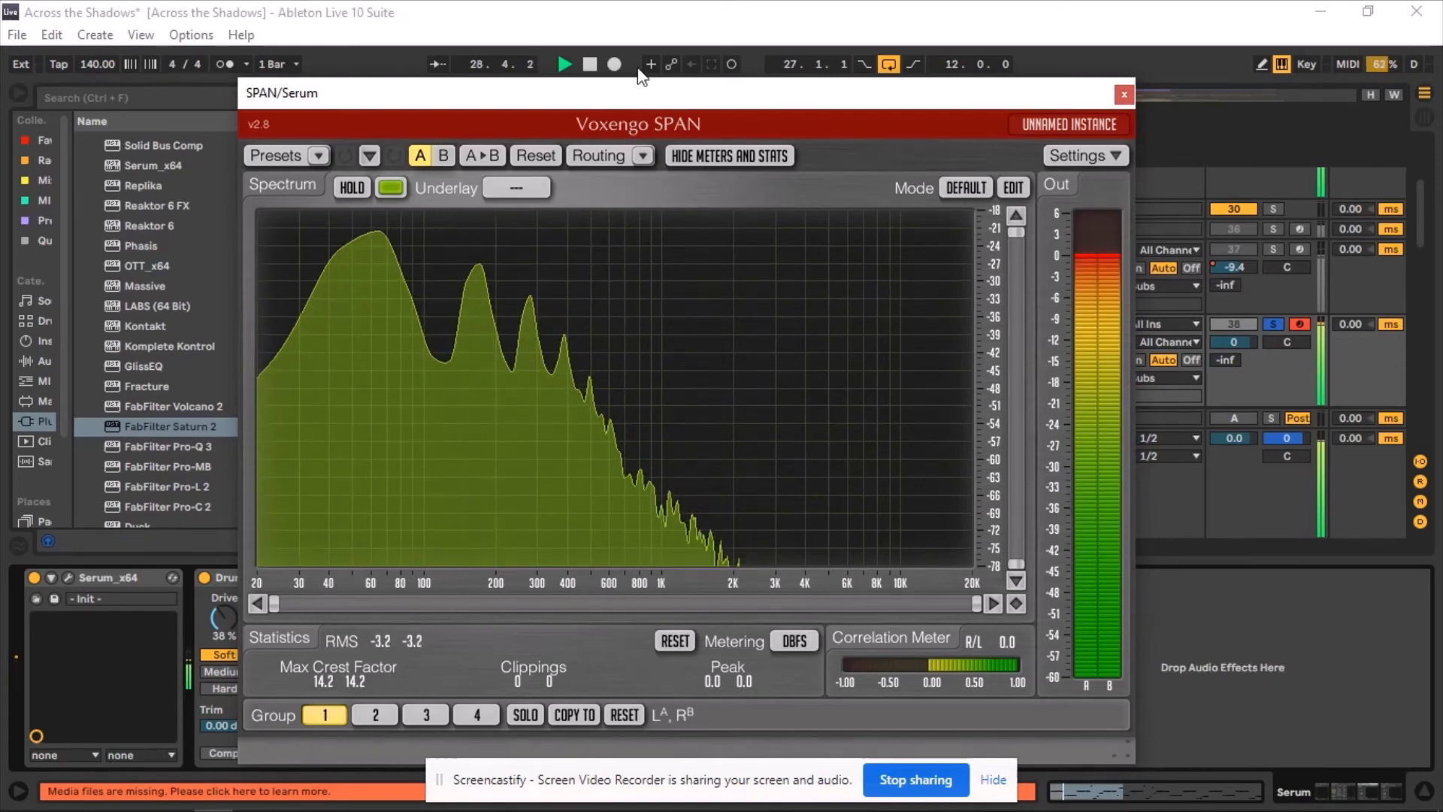
pyautogui.click(589, 64)
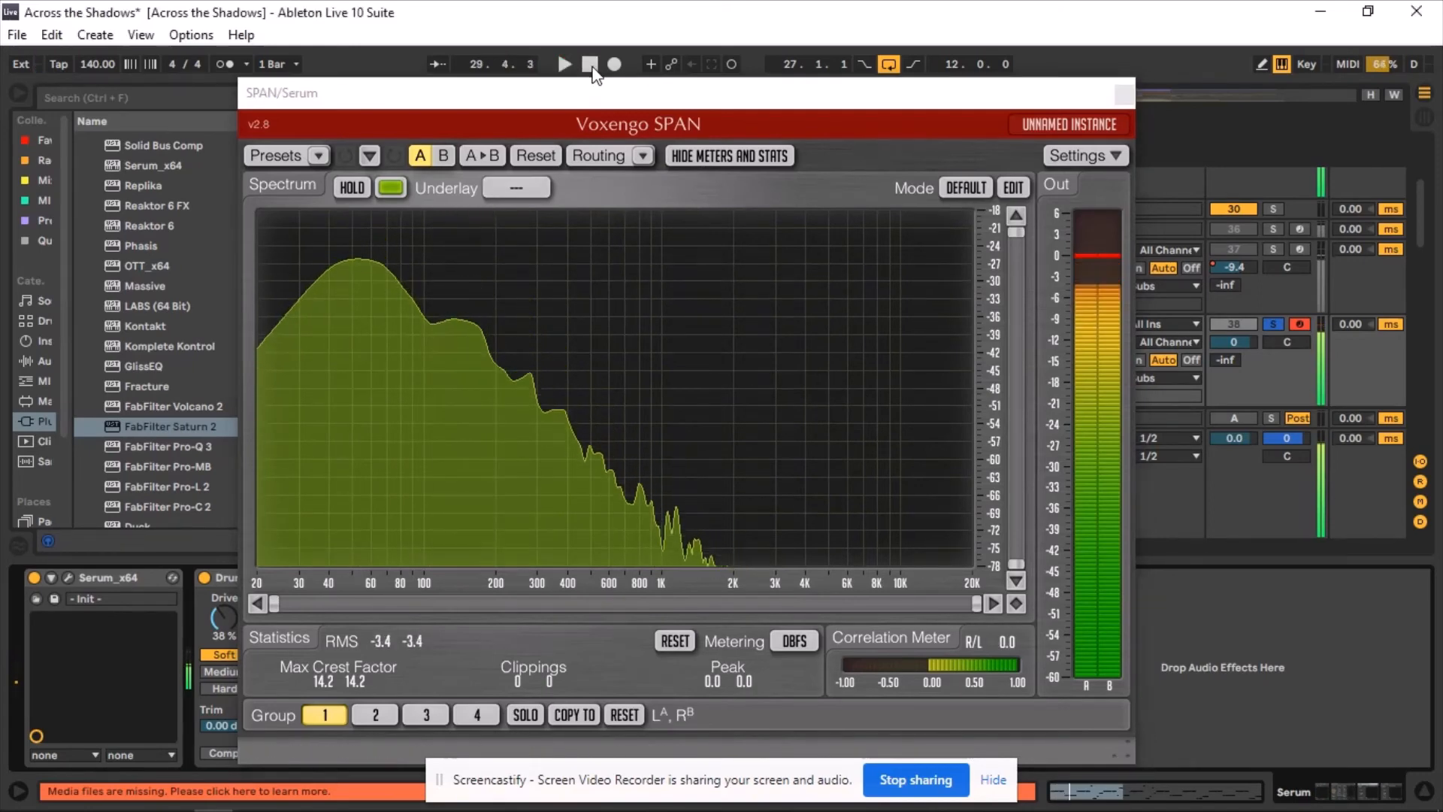
pyautogui.click(1125, 95)
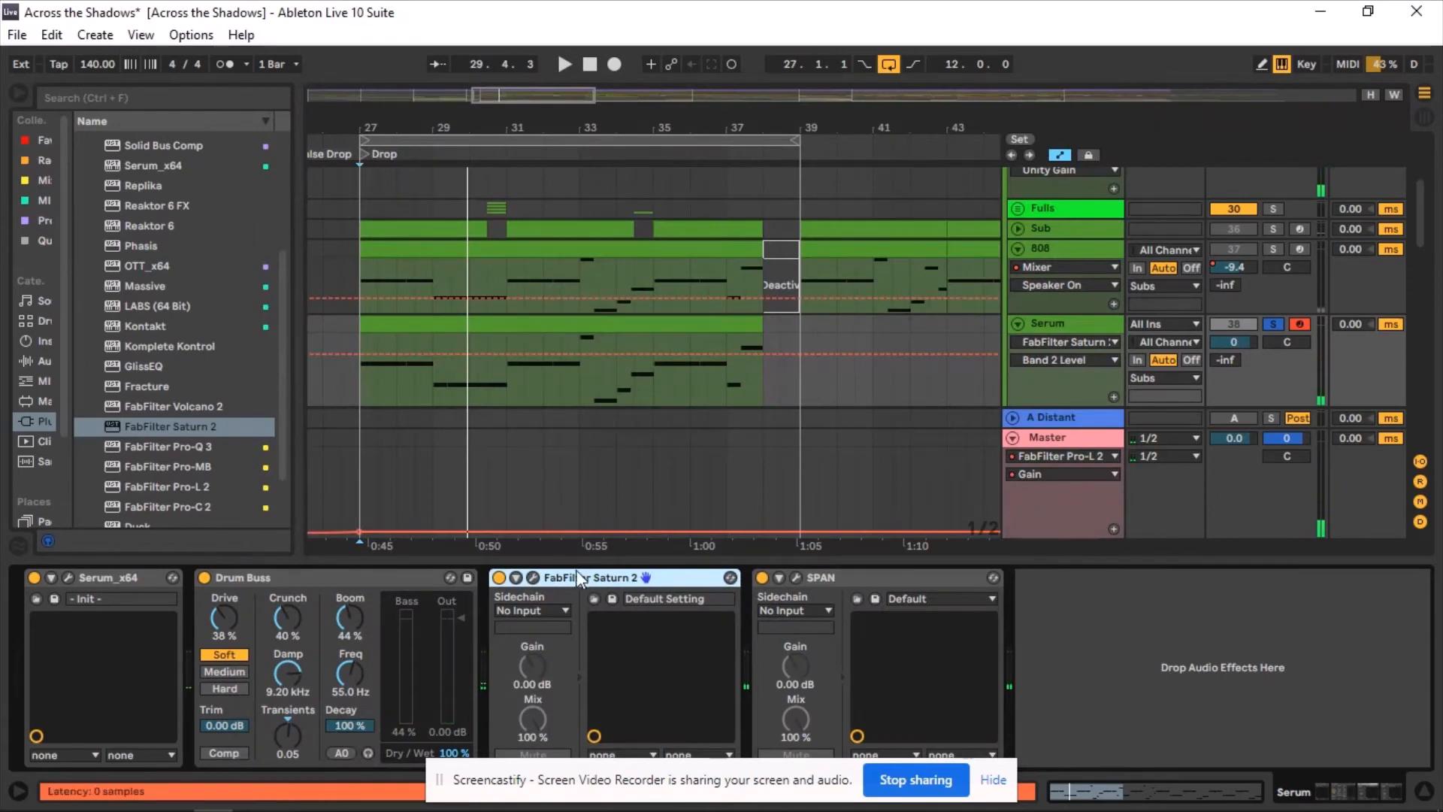
# Collapse the Drum Buss and Saturn 2 devices and insert FabFilter Pro-Q 3 after them.
pyautogui.click(336, 570)
pyautogui.doubleClick(336, 575)
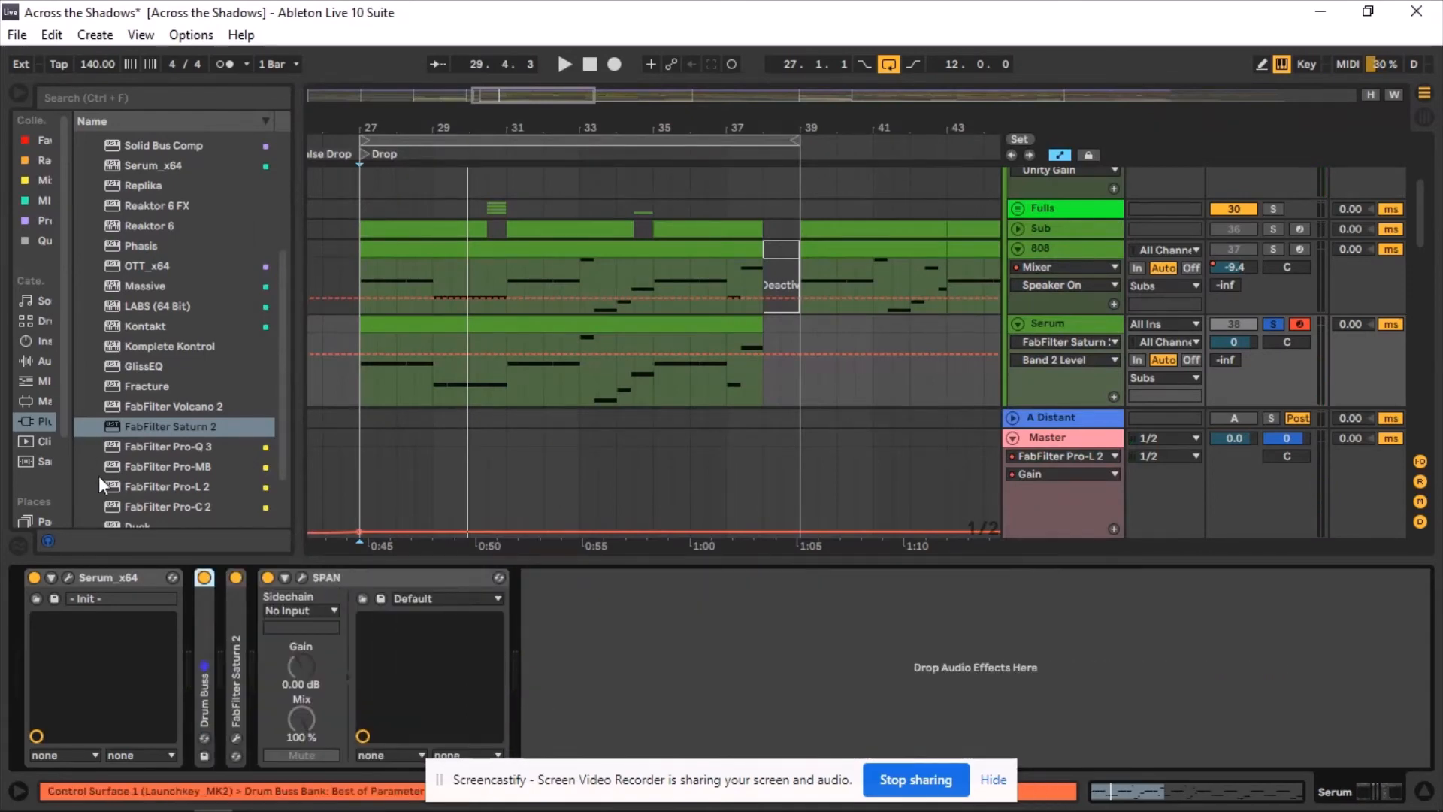
pyautogui.moveTo(132, 446); pyautogui.dragTo(255, 631)
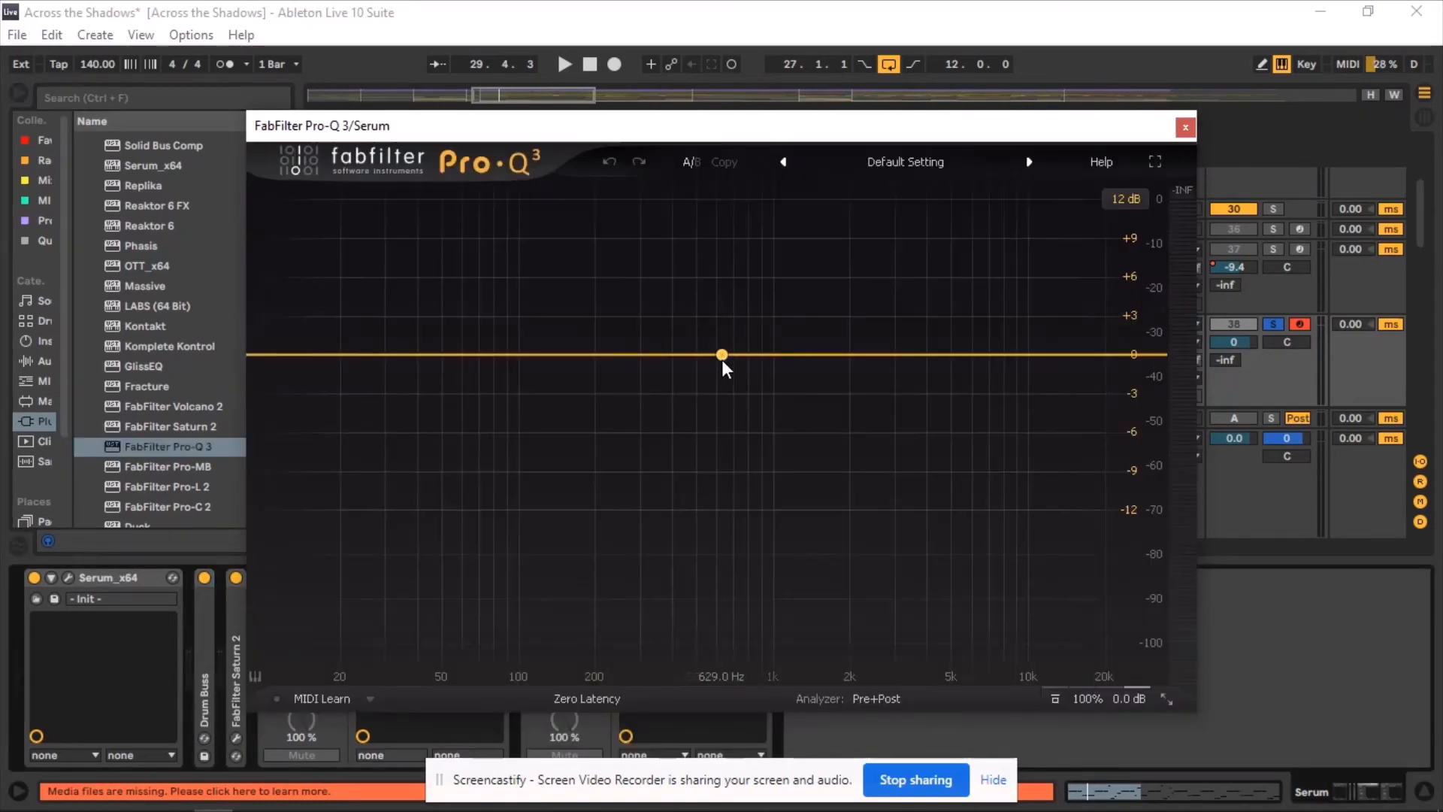
# Add a High Cut band in Pro-Q 3 at about 288 Hz with a 24 dB/oct slope.
pyautogui.moveTo(721, 360); pyautogui.dragTo(720, 402)
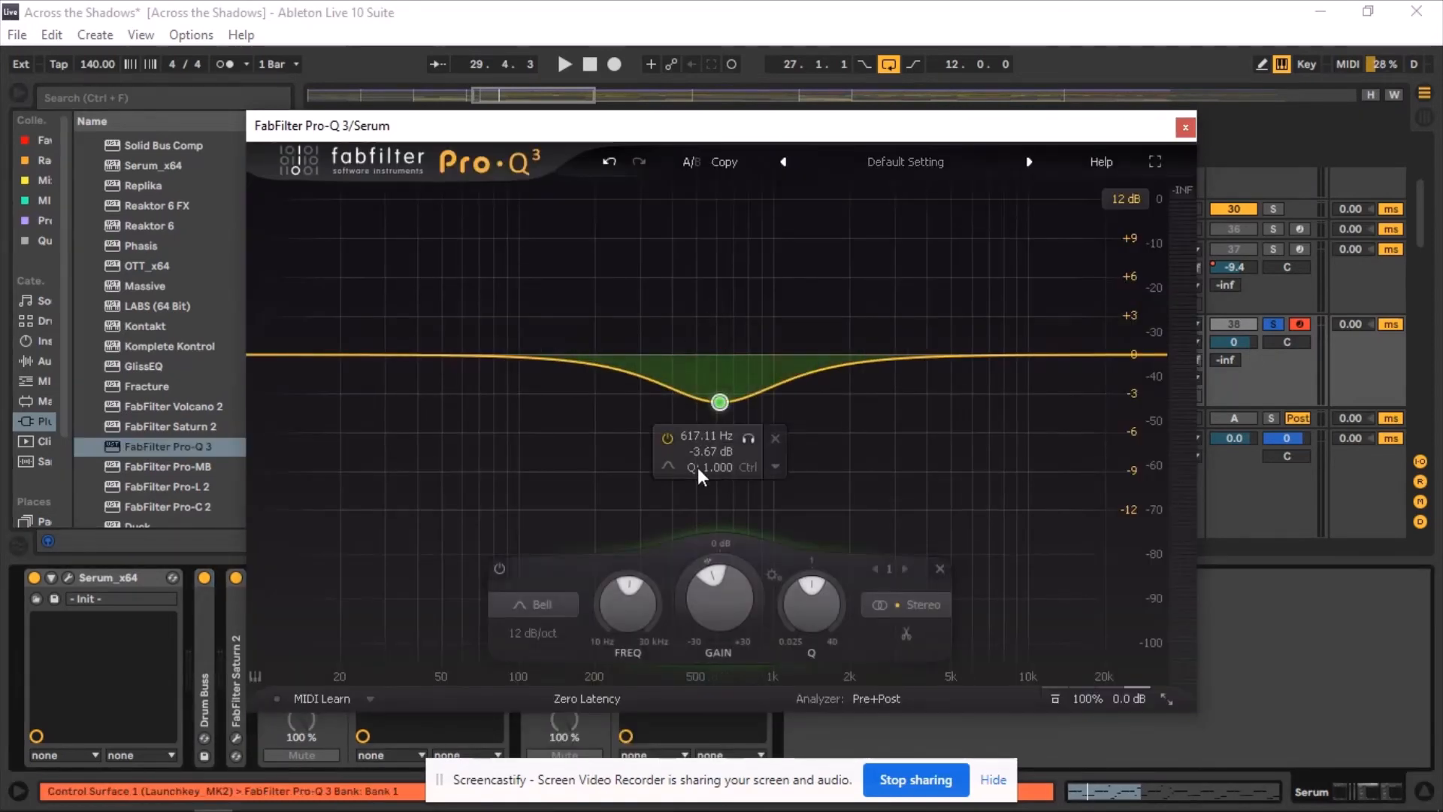
pyautogui.click(534, 604)
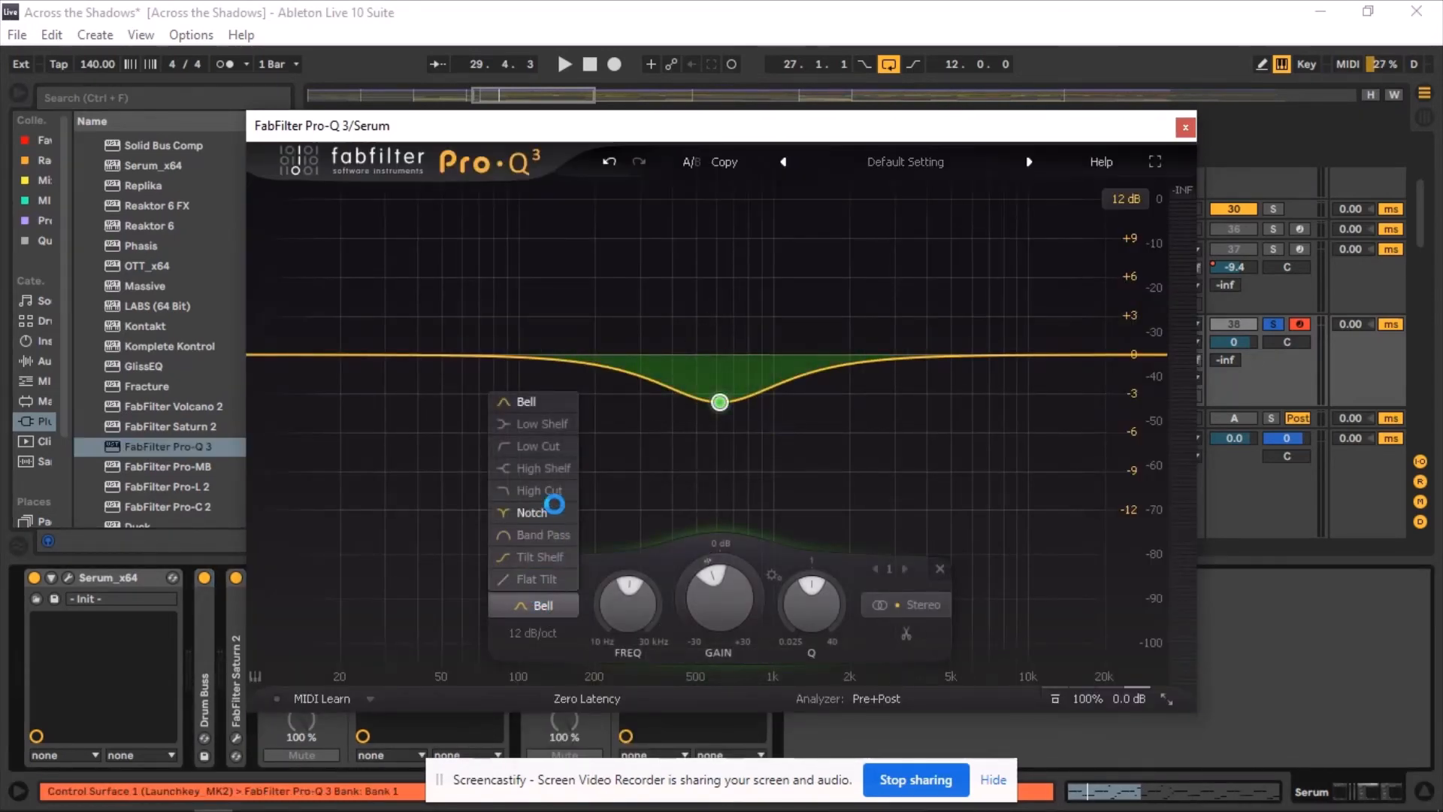
pyautogui.click(540, 492)
pyautogui.moveTo(720, 354); pyautogui.dragTo(635, 351)
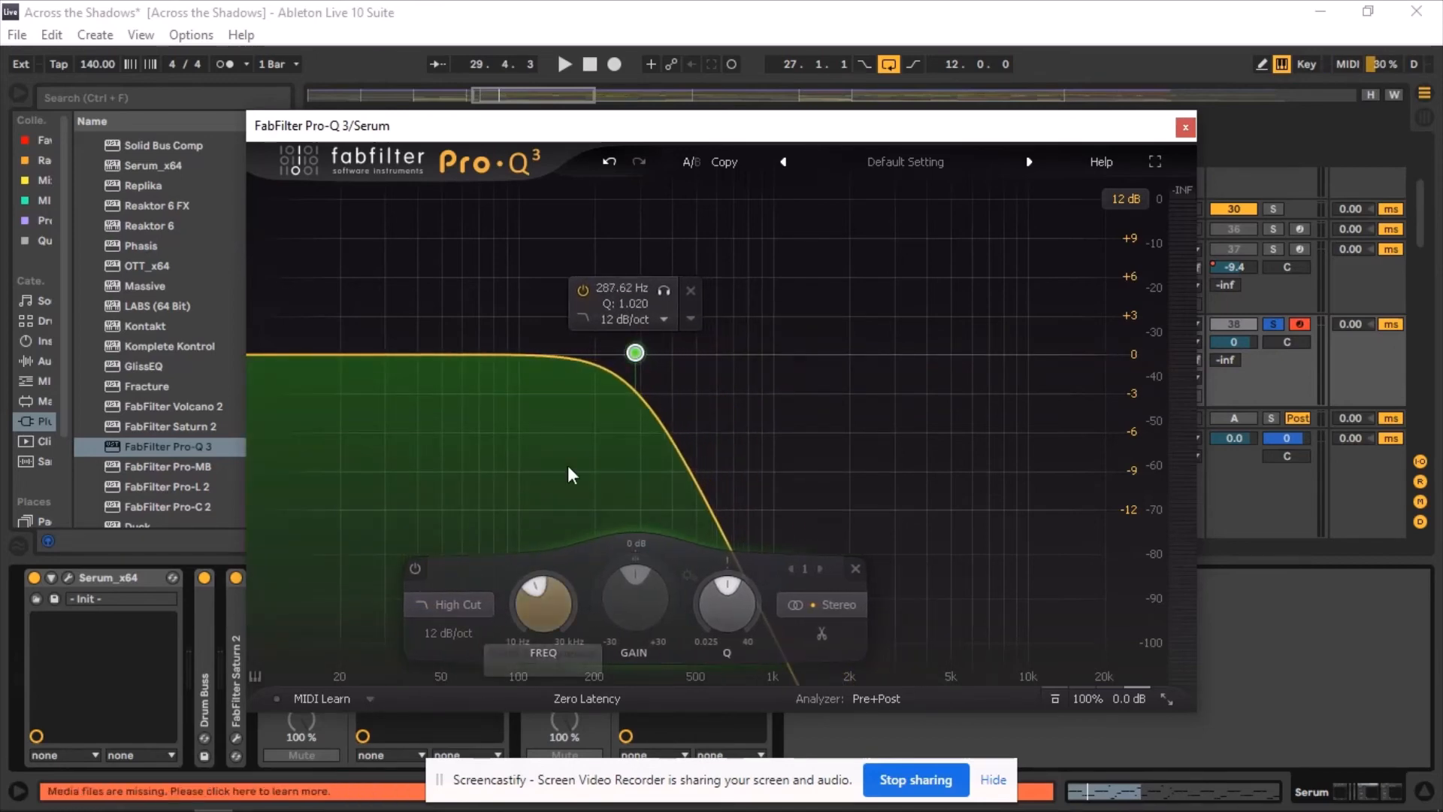
pyautogui.click(629, 319)
pyautogui.click(665, 411)
# During playback lower the high cut to about 264 Hz, then close Pro-Q 3.
pyautogui.press('space')
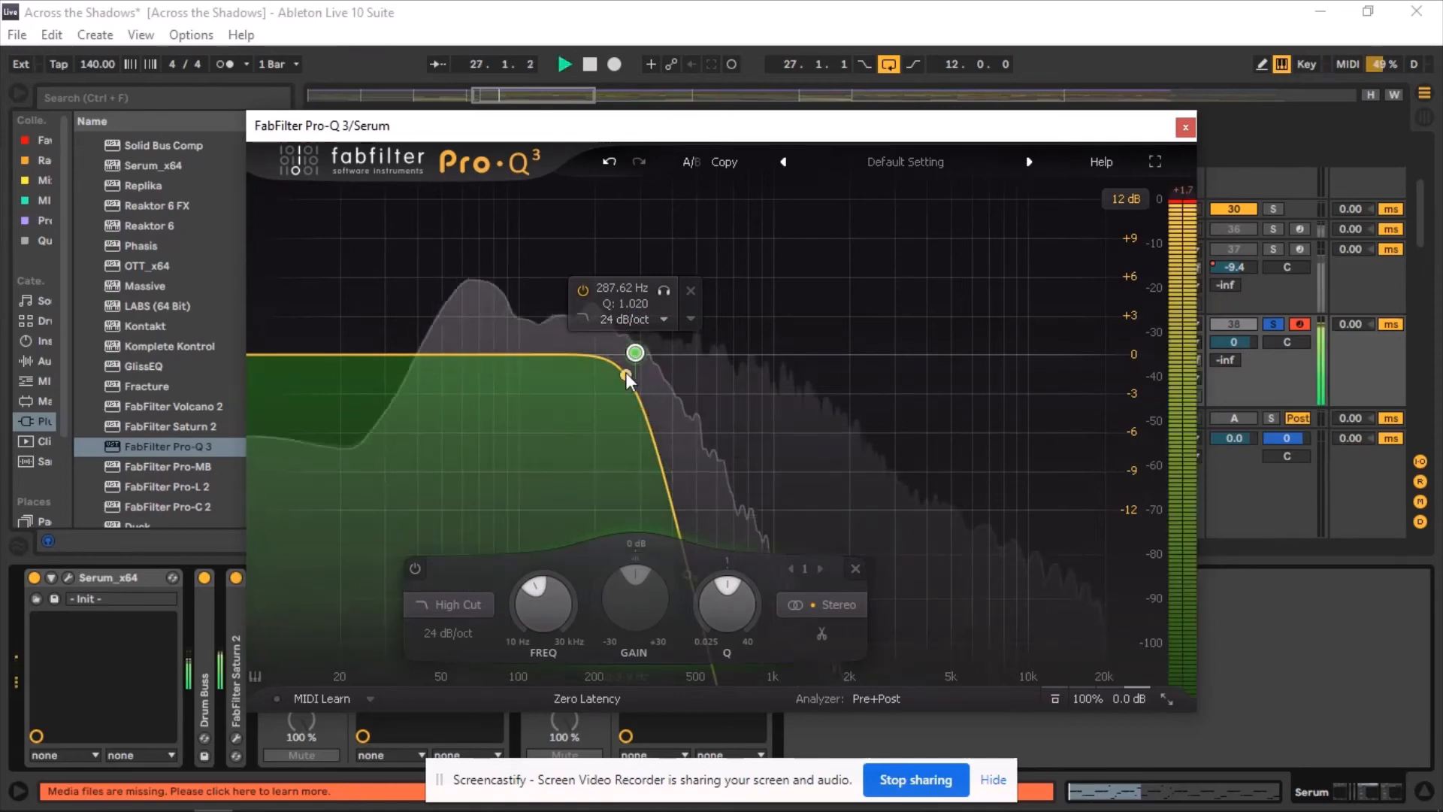
pyautogui.moveTo(635, 352); pyautogui.dragTo(625, 353)
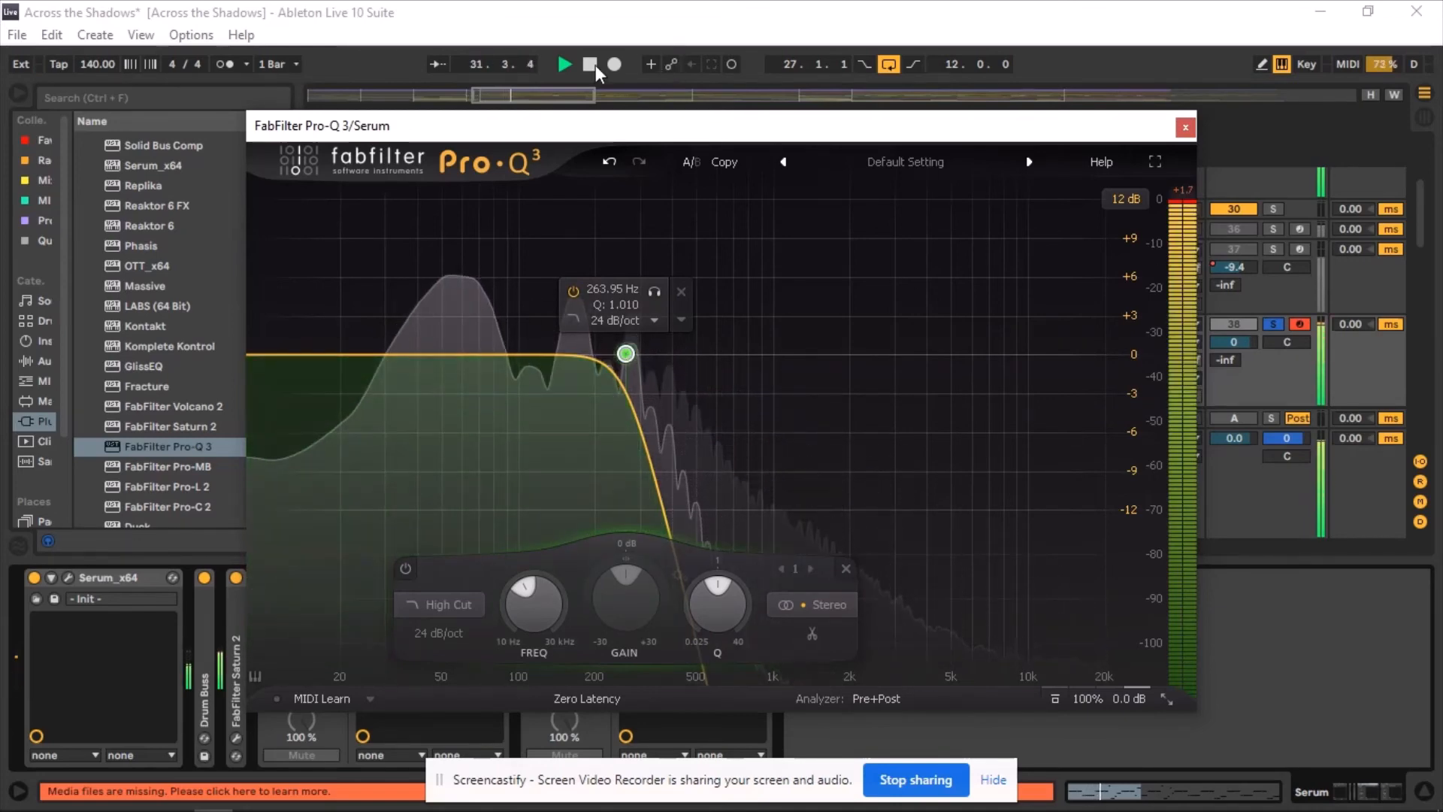
pyautogui.click(591, 65)
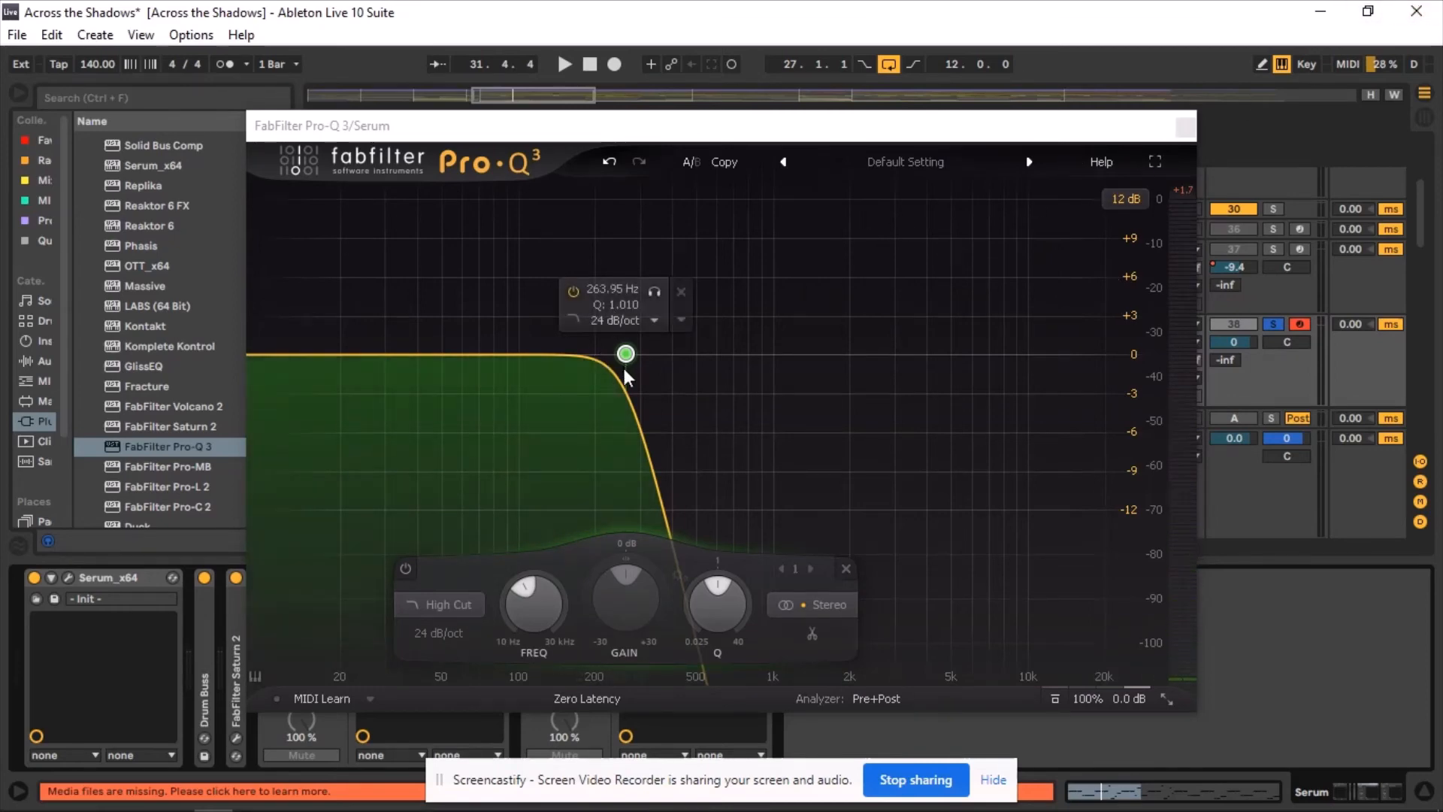
pyautogui.click(1185, 127)
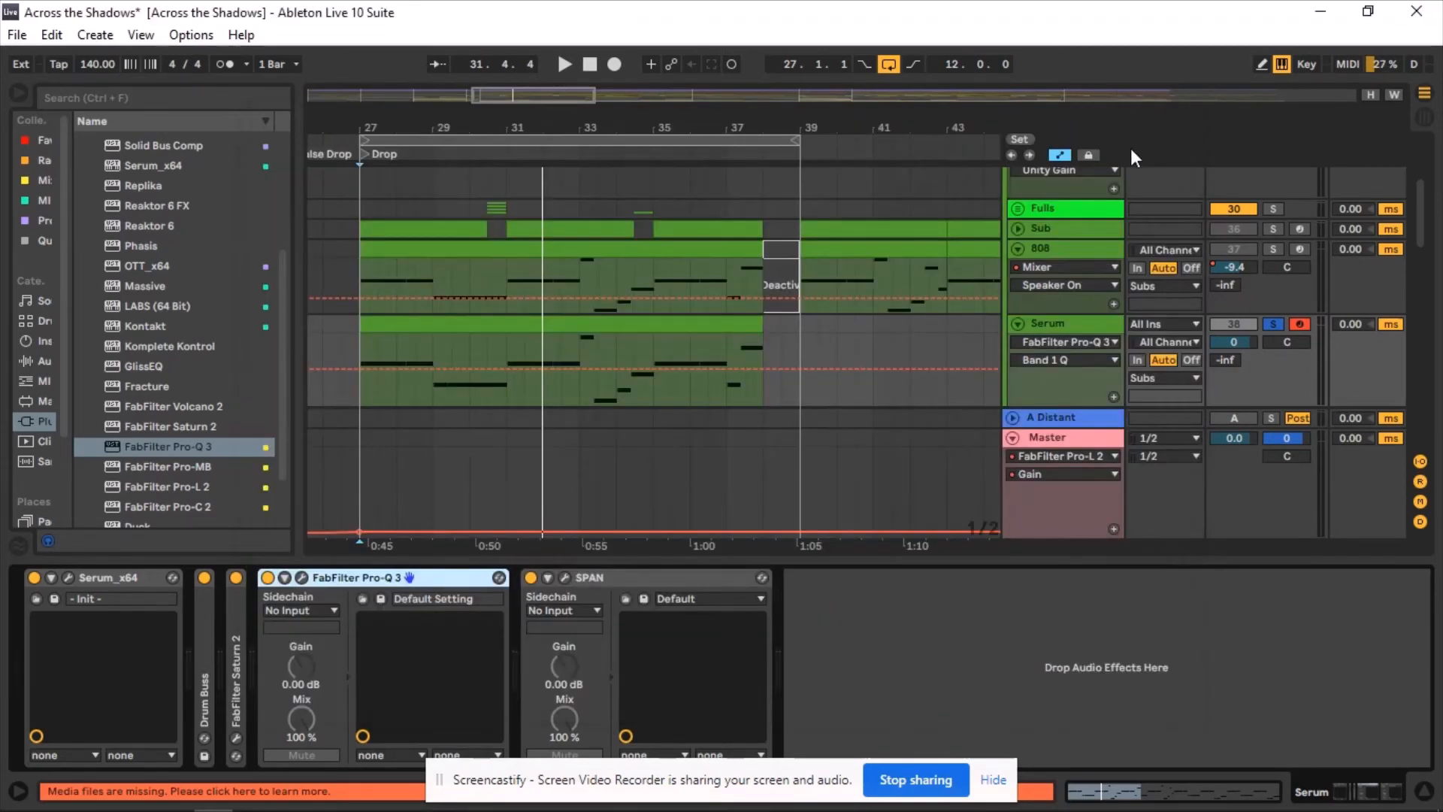
# Solo the Kick track alongside the Serum track and select the Kick track.
pyautogui.click(358, 386)
pyautogui.scroll(-2, 506, 394)
pyautogui.scroll(-1, 506, 393)
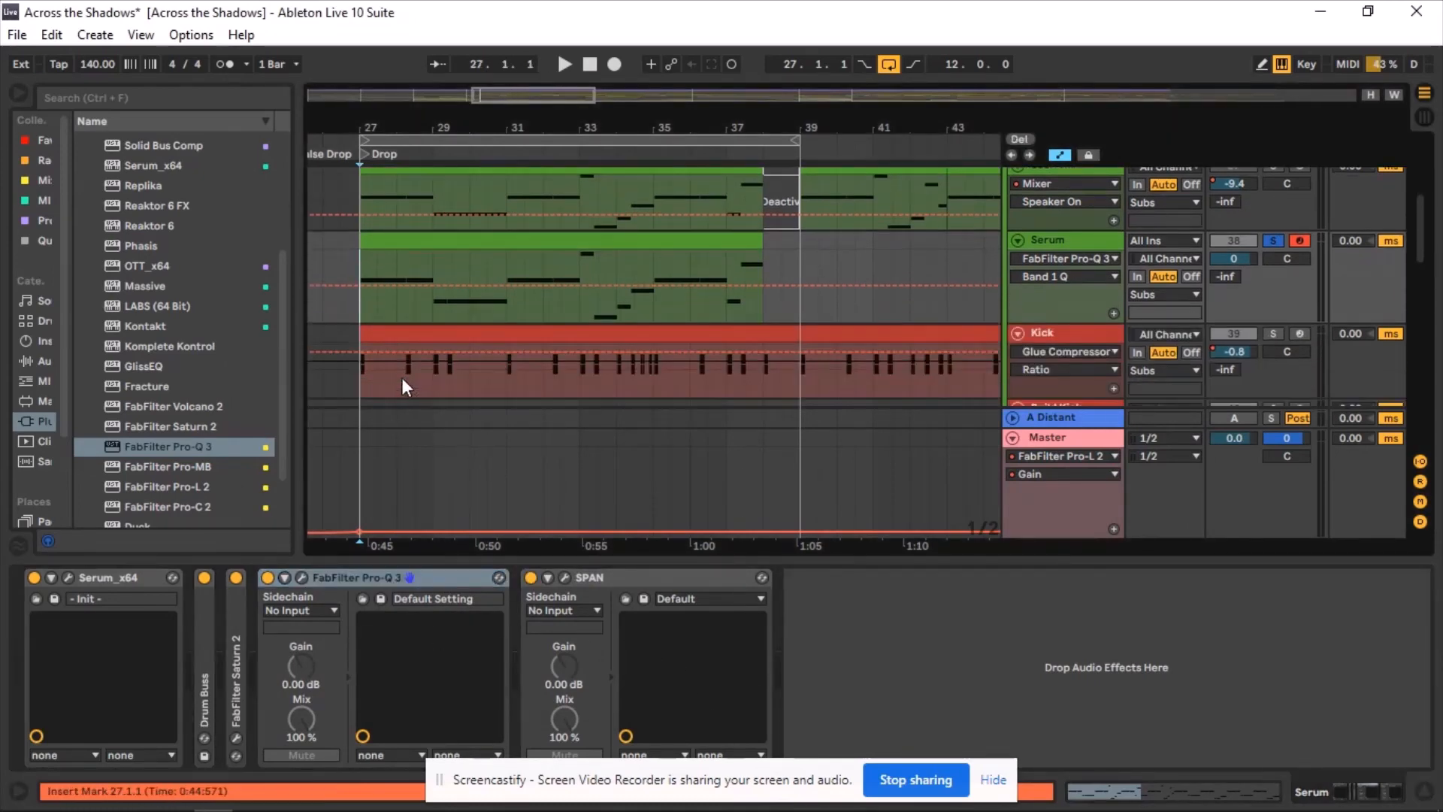
pyautogui.click(374, 380)
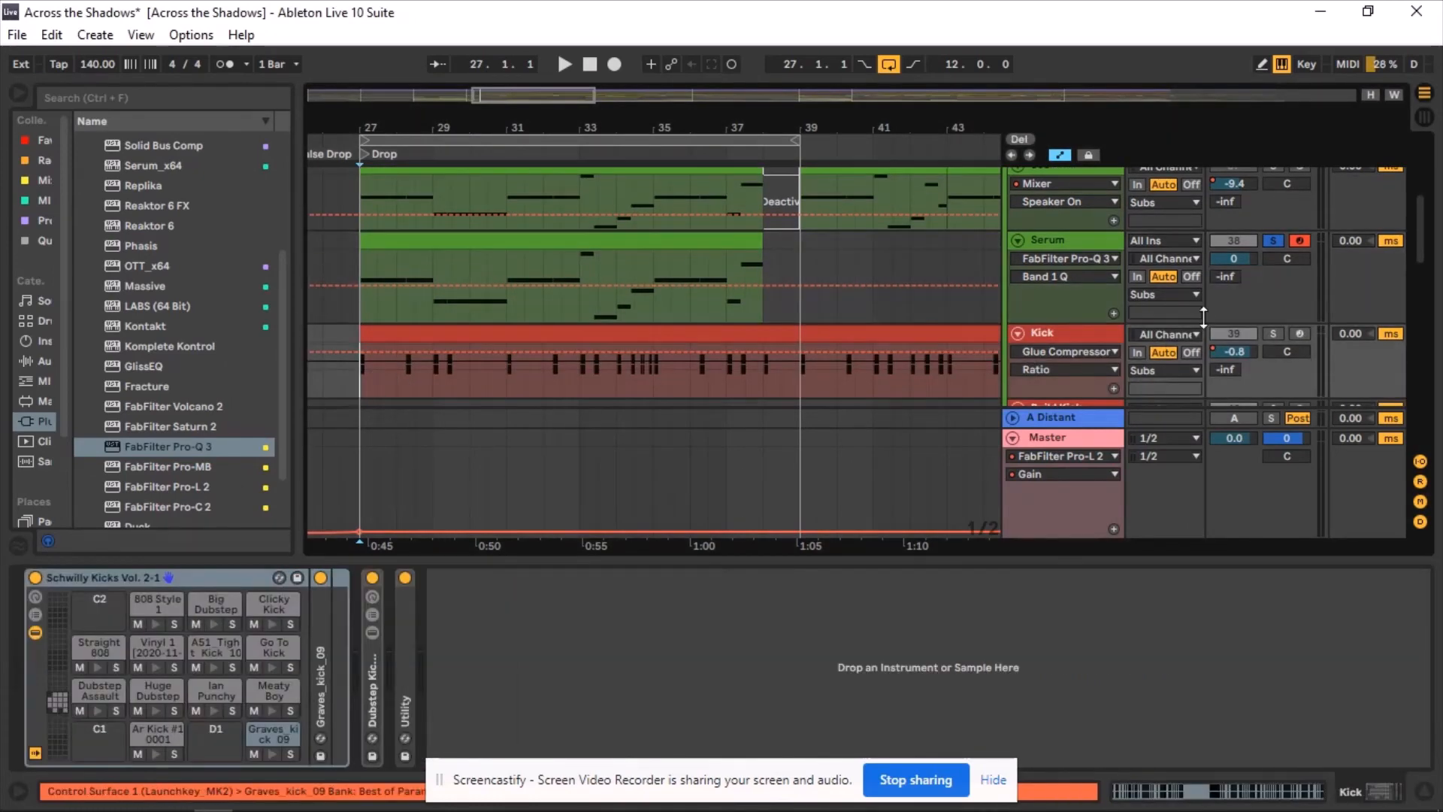
pyautogui.click(1272, 334)
pyautogui.click(368, 320)
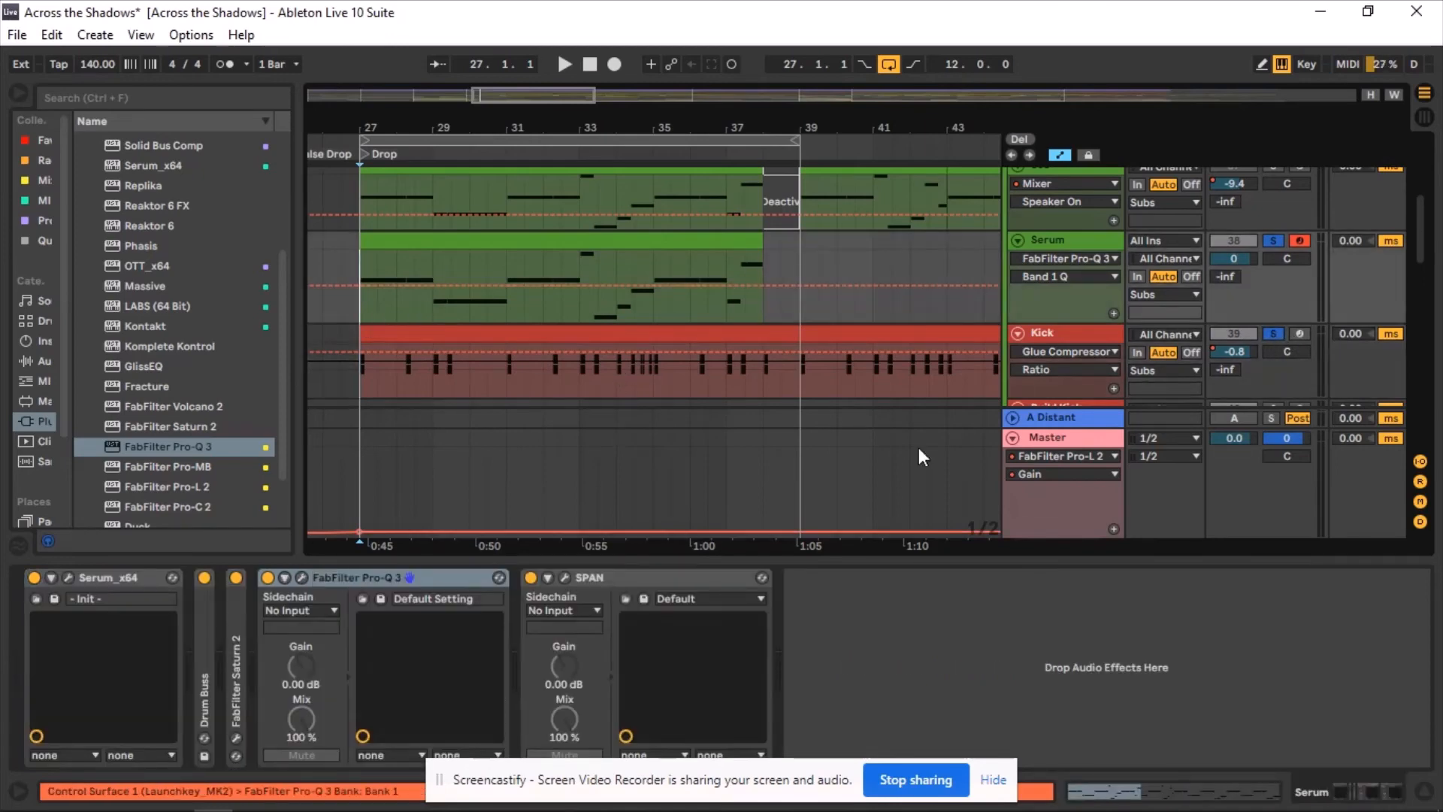
pyautogui.click(1054, 333)
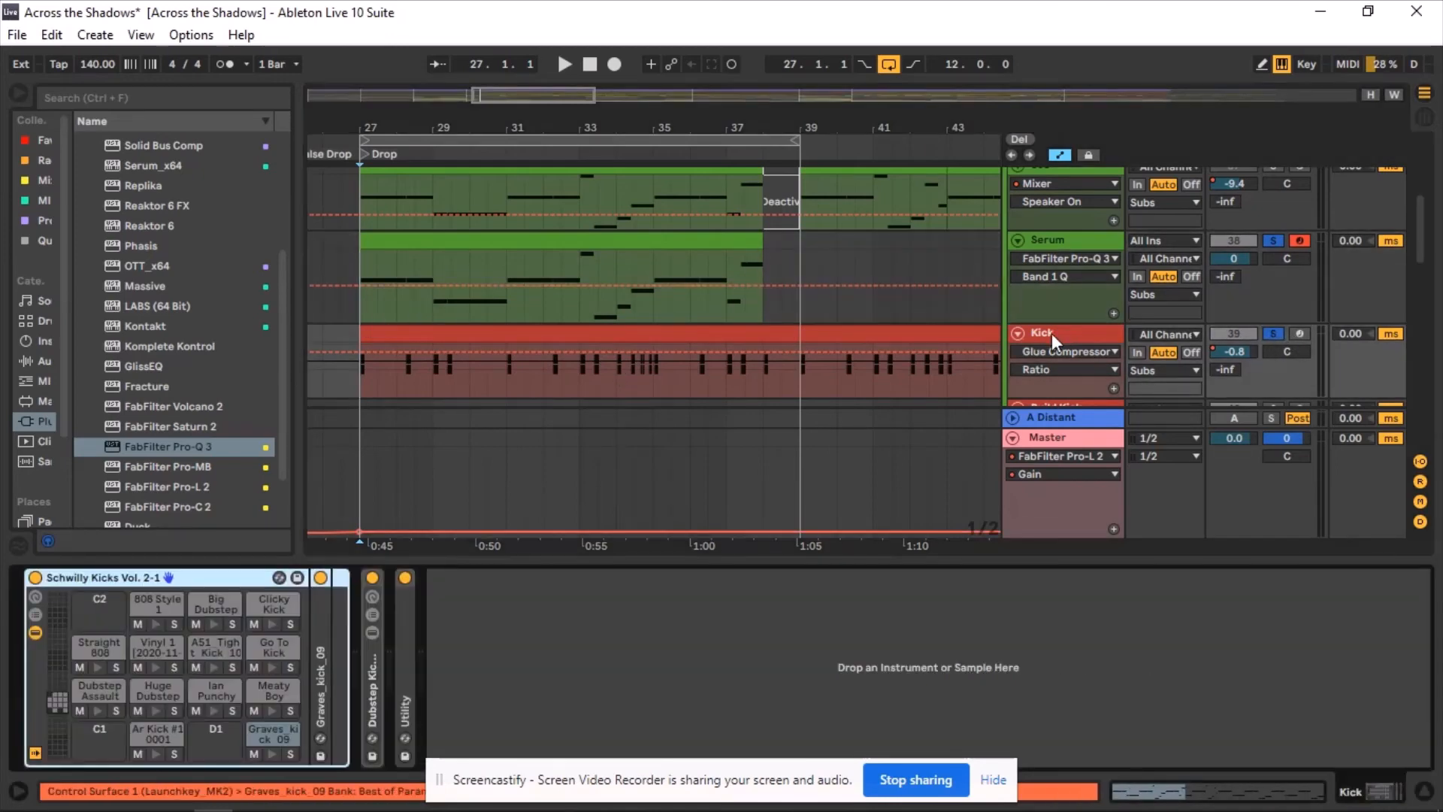
# Examine the kick pad's drum rack and its processing chain, then collapse those devices.
pyautogui.click(277, 731)
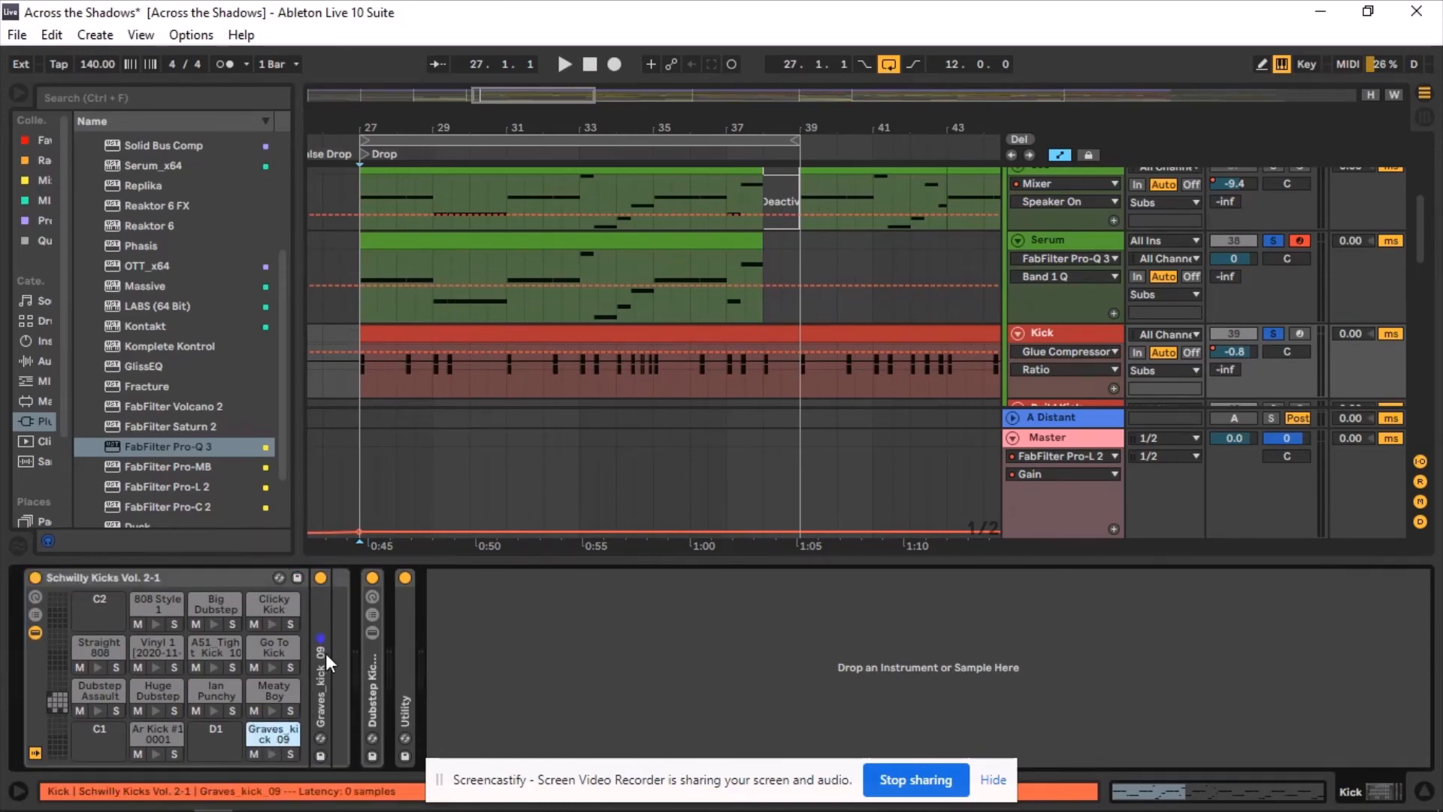
pyautogui.click(372, 677)
pyautogui.doubleClick(364, 679)
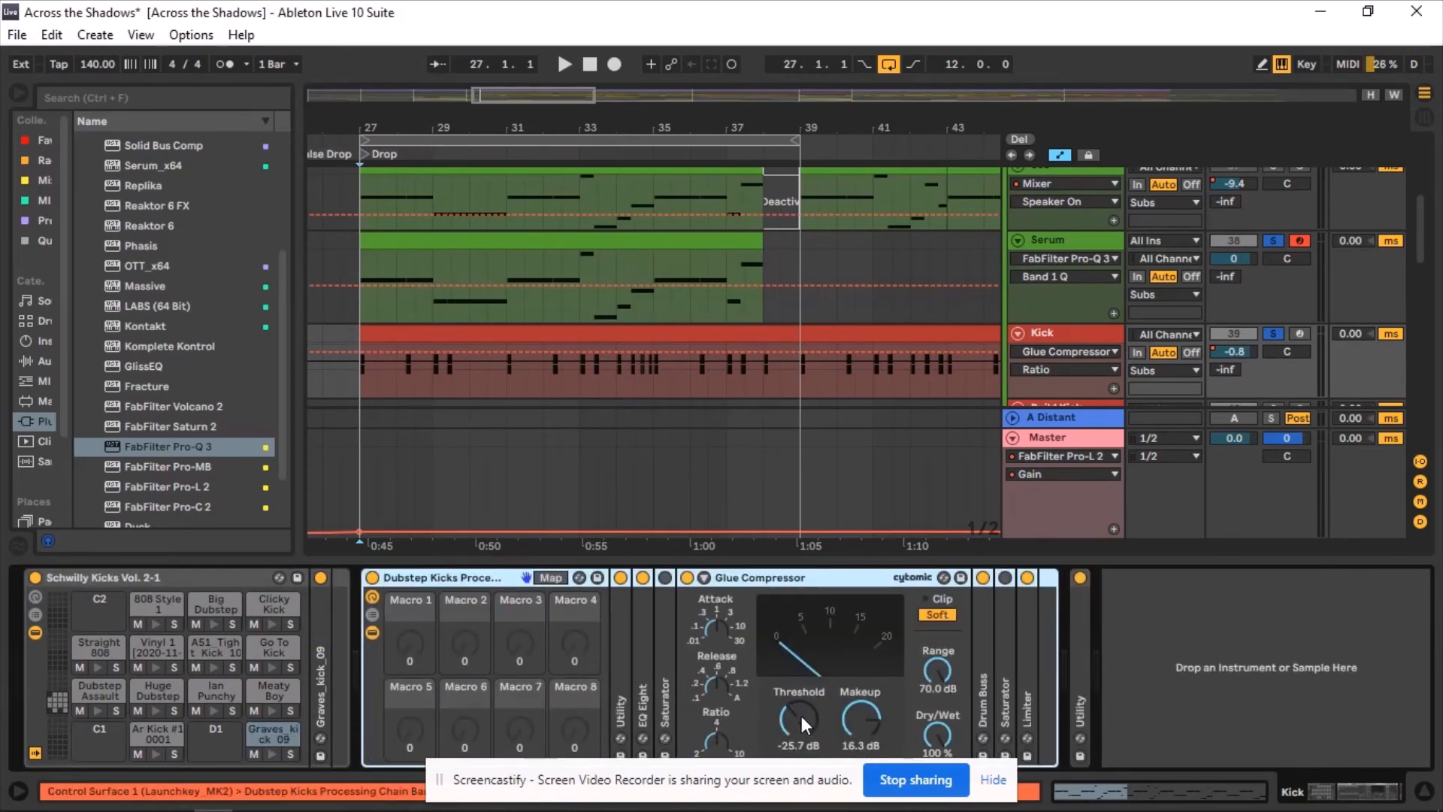
pyautogui.doubleClick(416, 583)
pyautogui.doubleClick(174, 579)
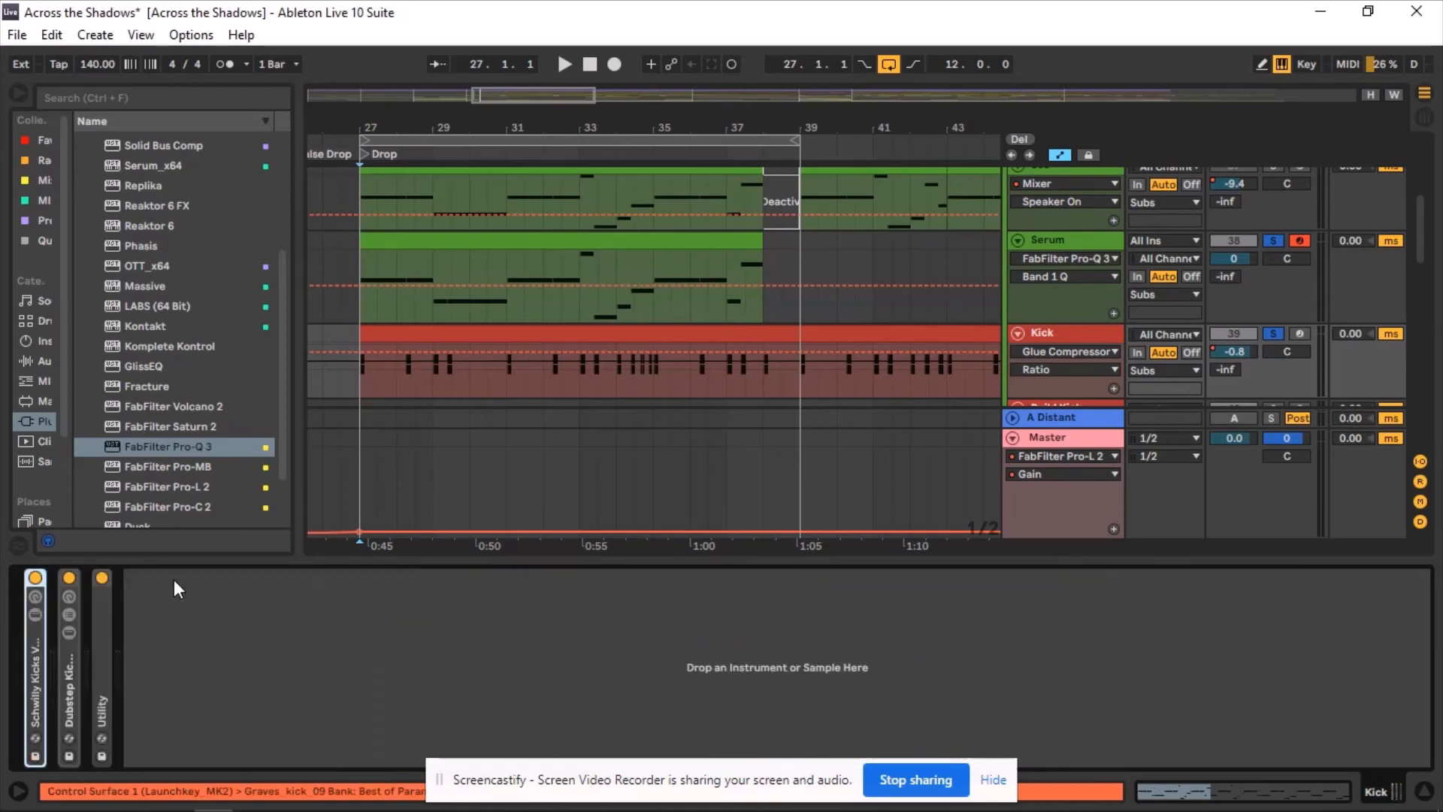
# Enlarge the arrangement view and play back the drop with the Serum and Kick tracks soloed.
pyautogui.moveTo(505, 557); pyautogui.dragTo(396, 792)
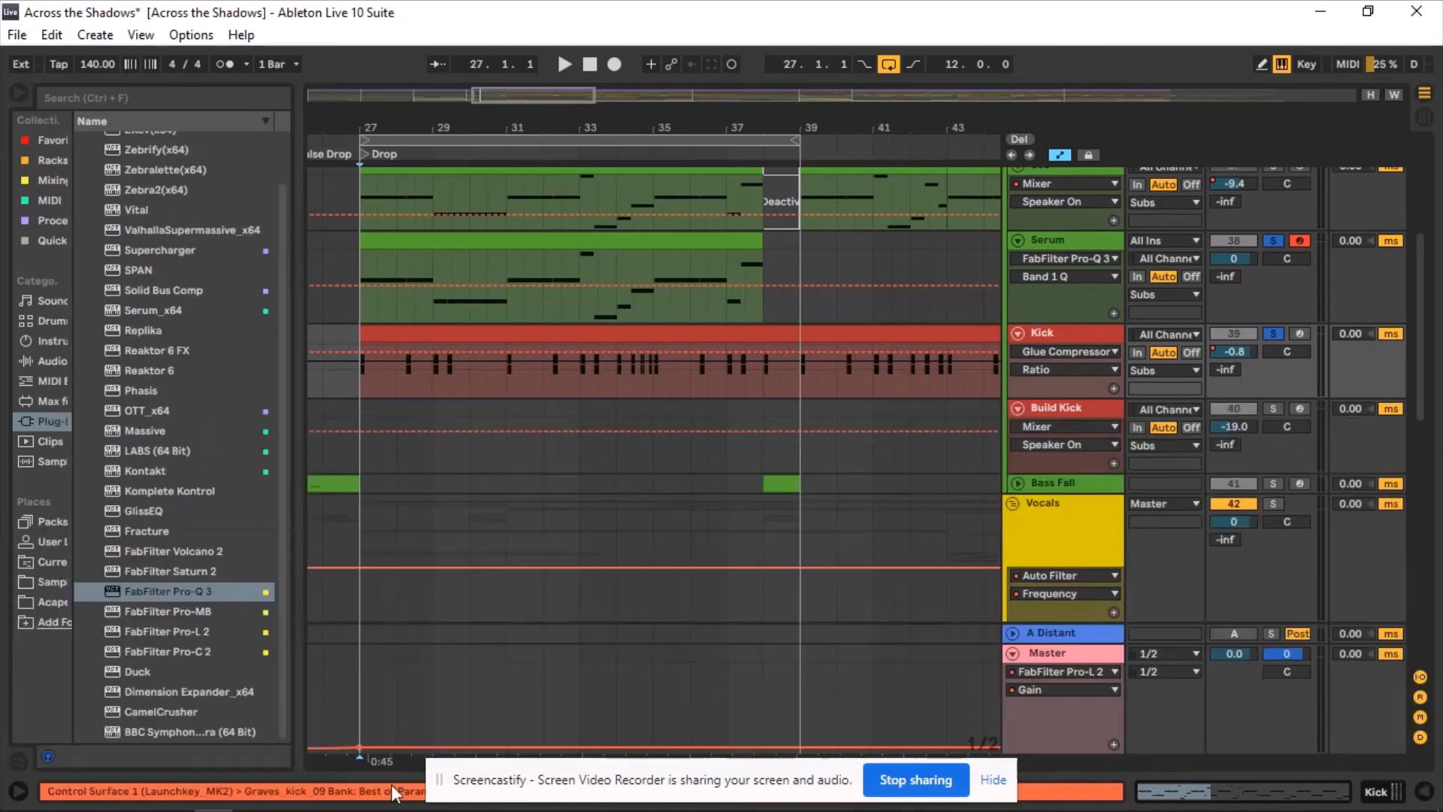
pyautogui.click(369, 393)
pyautogui.scroll(2, 405, 429)
pyautogui.press('space')
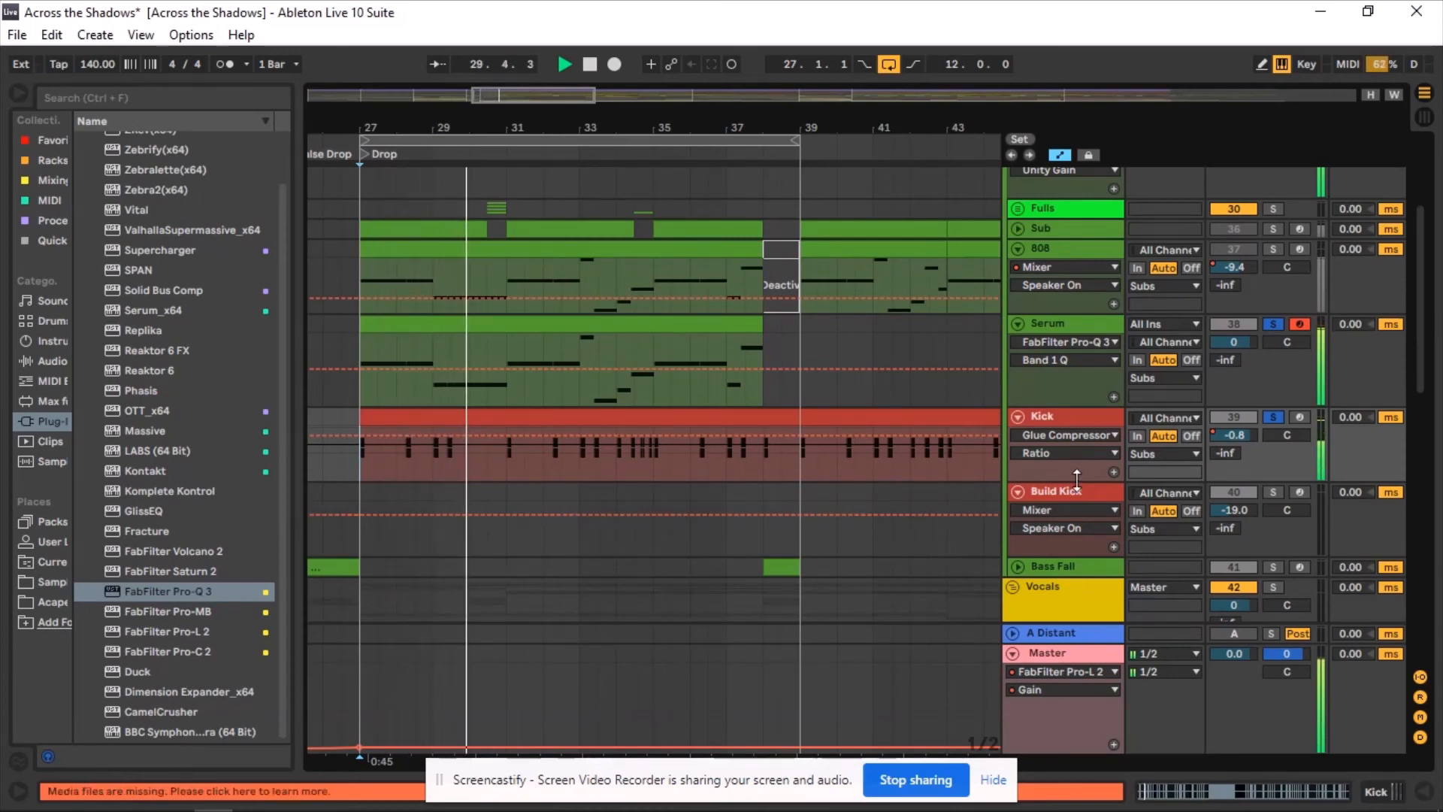
pyautogui.press('space')
# Unsolo the tracks and, while replaying the drop, lower the Serum track volume to about -6 dB.
pyautogui.click(1265, 414)
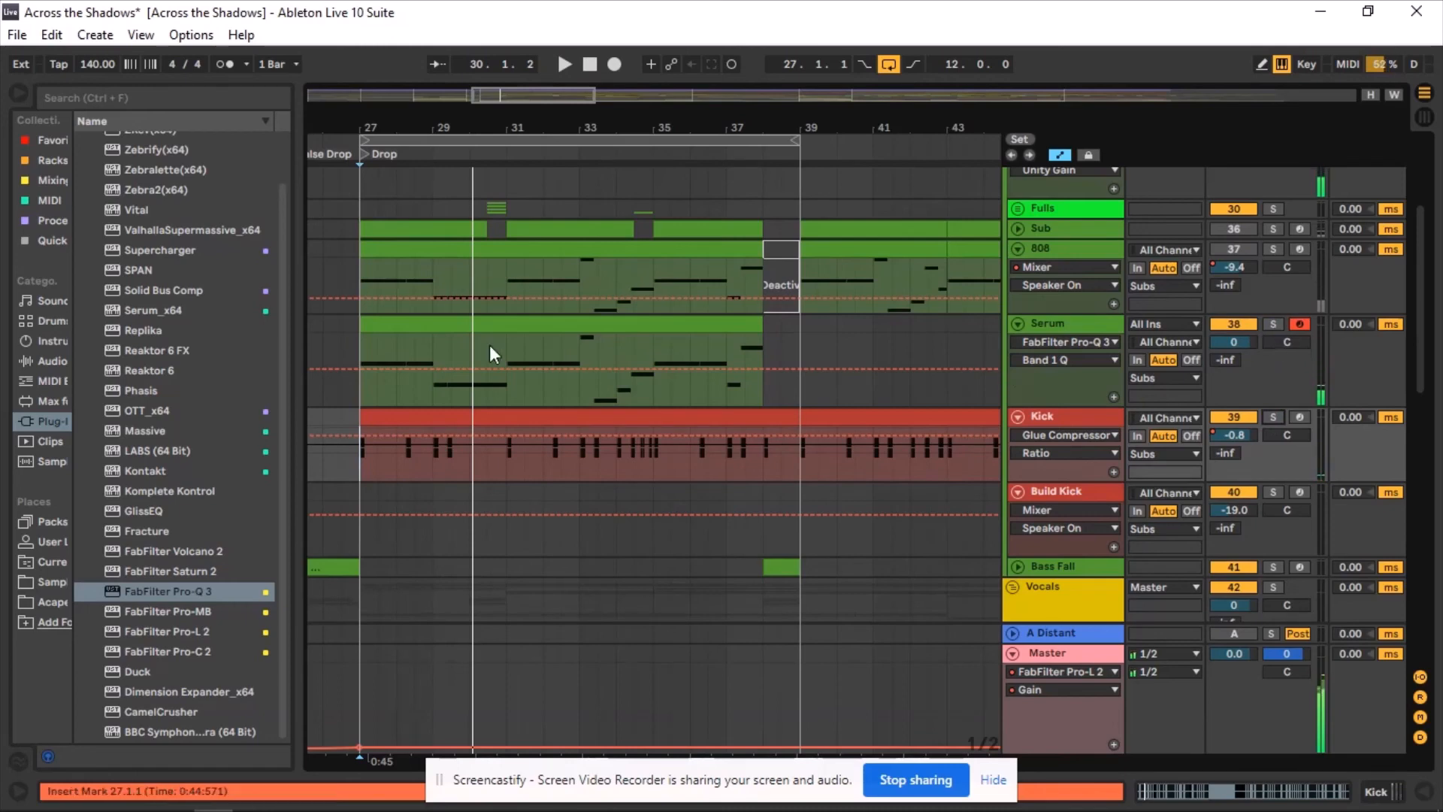
pyautogui.click(371, 394)
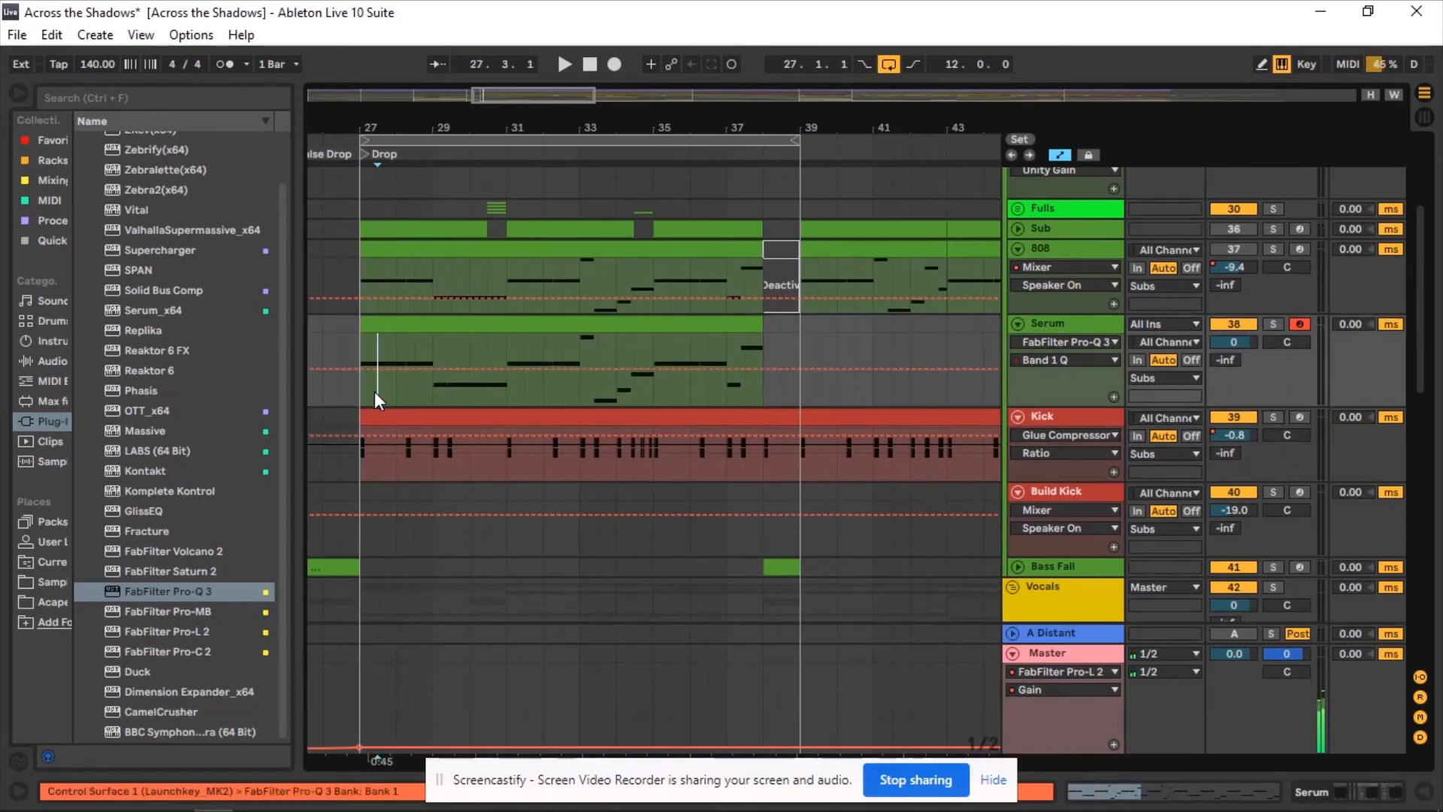
pyautogui.click(362, 394)
pyautogui.press('space')
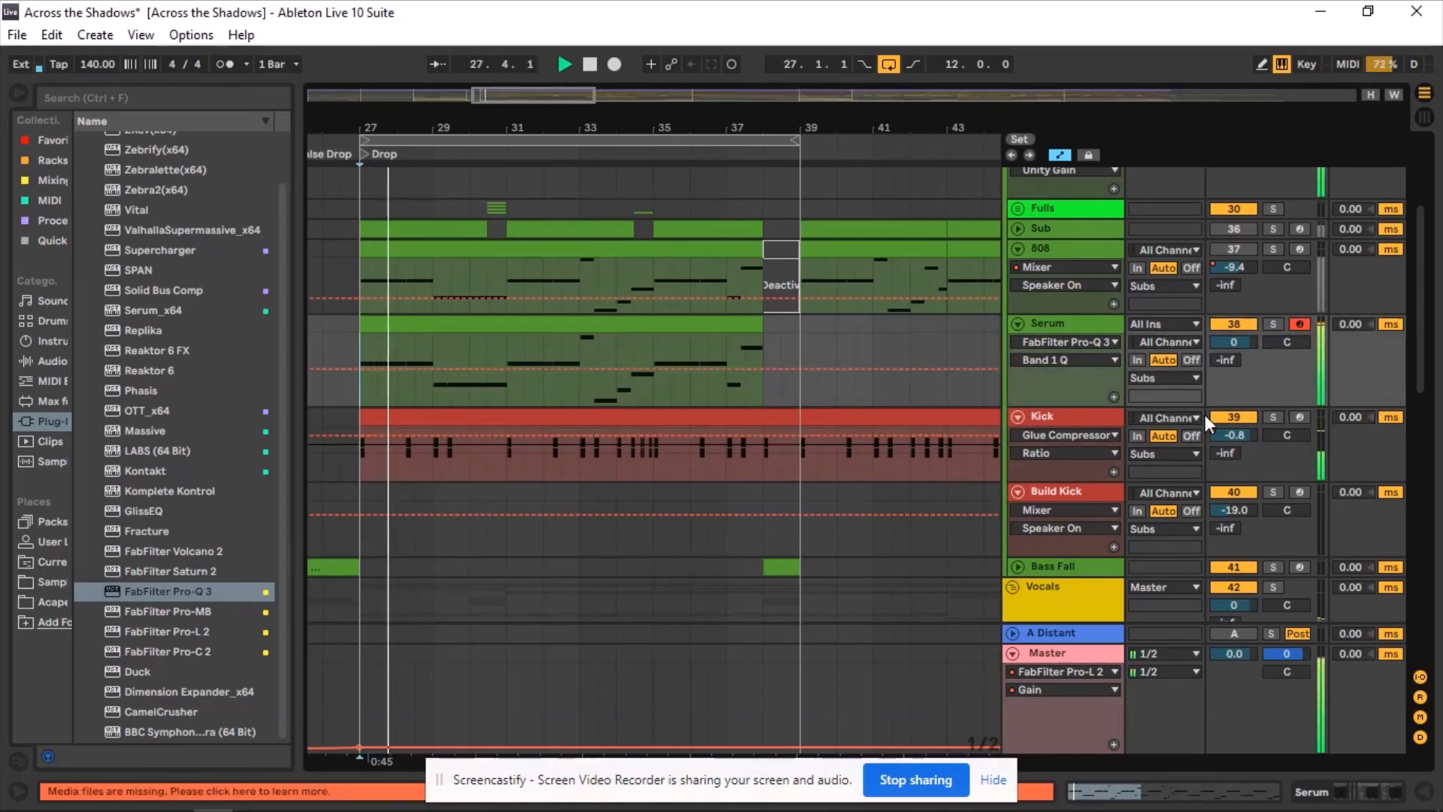
pyautogui.moveTo(1226, 343); pyautogui.dragTo(1226, 347)
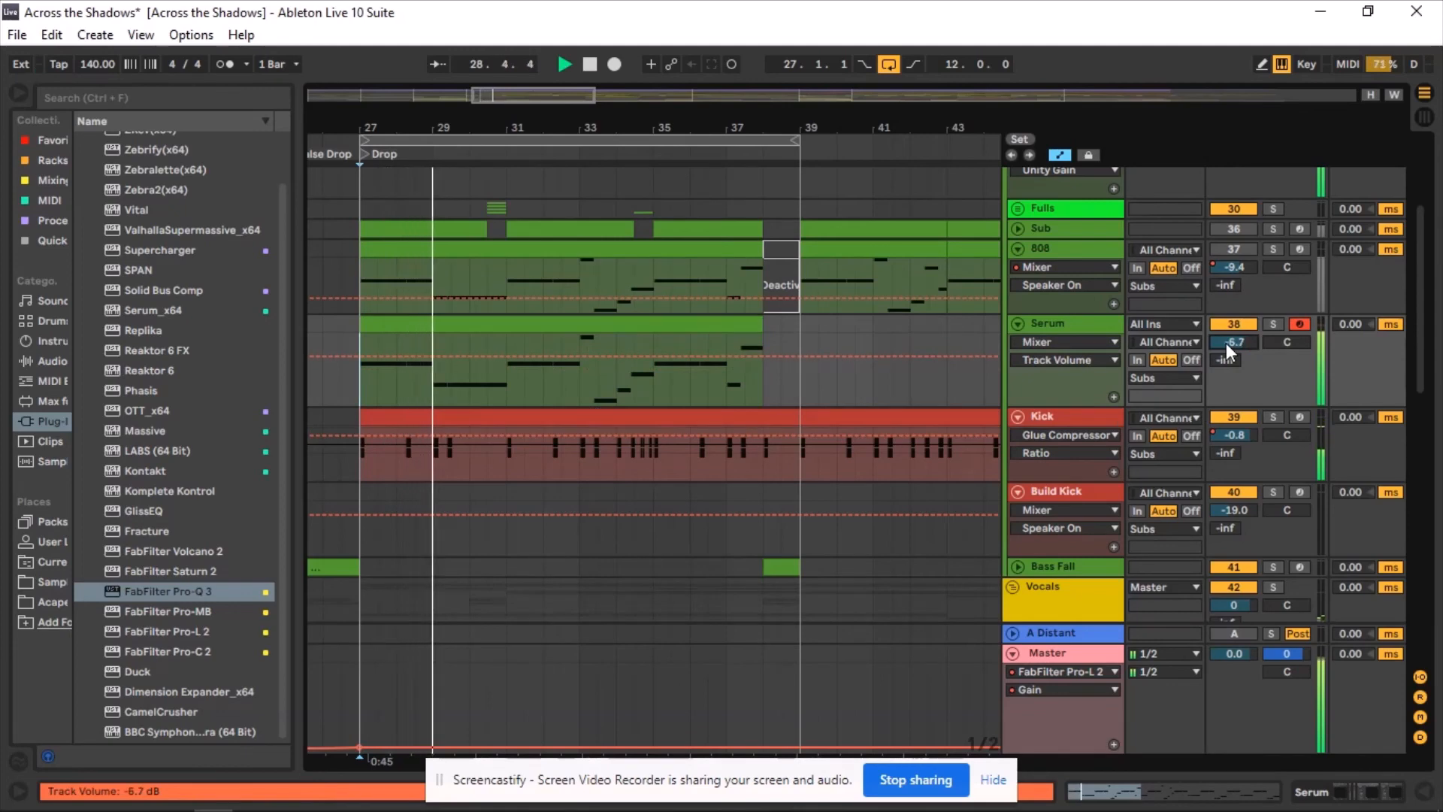
# Inspect the Master track's SPAN spectrum analyser during playback, then stop playback and close the analyser.
pyautogui.click(1062, 651)
pyautogui.doubleClick(1049, 653)
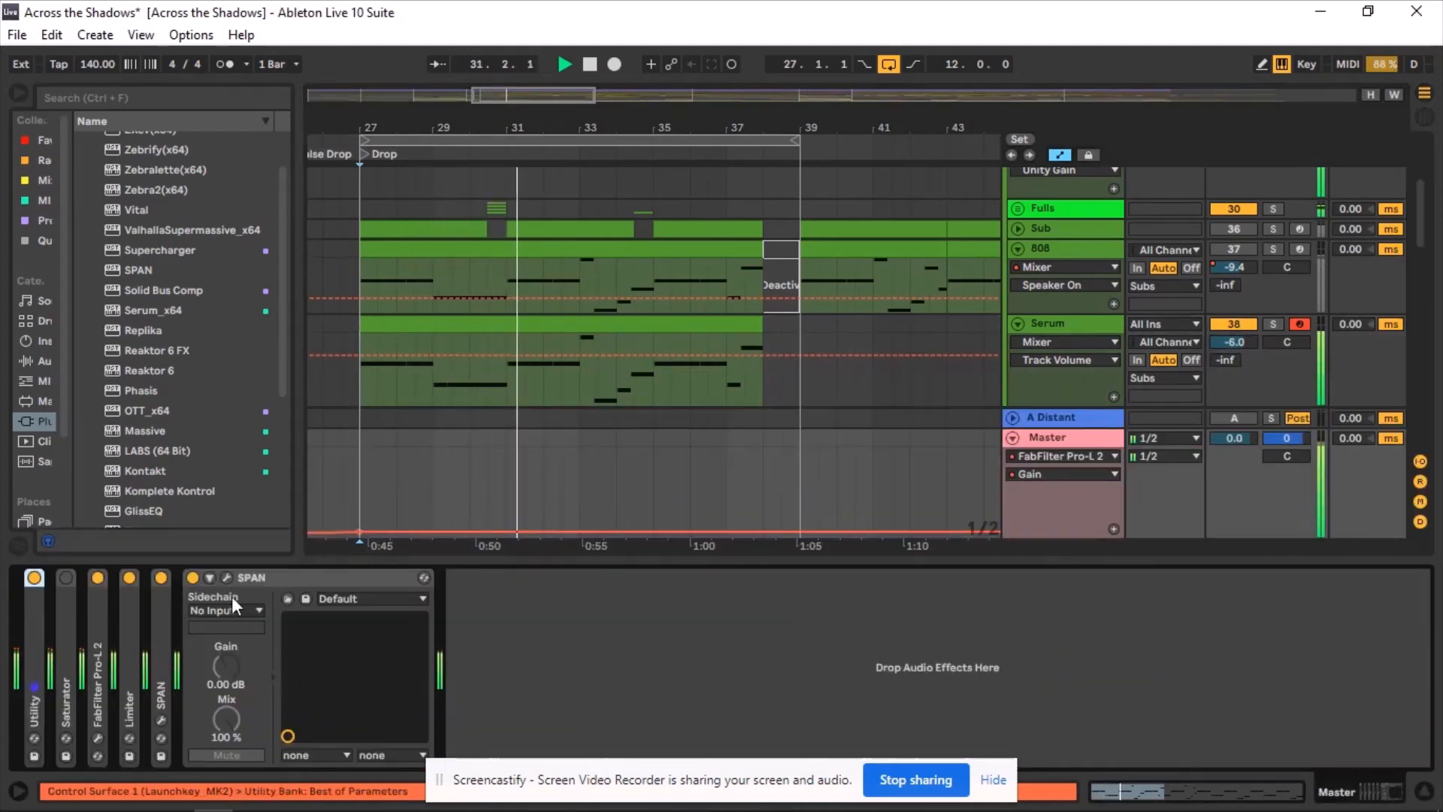
pyautogui.click(226, 578)
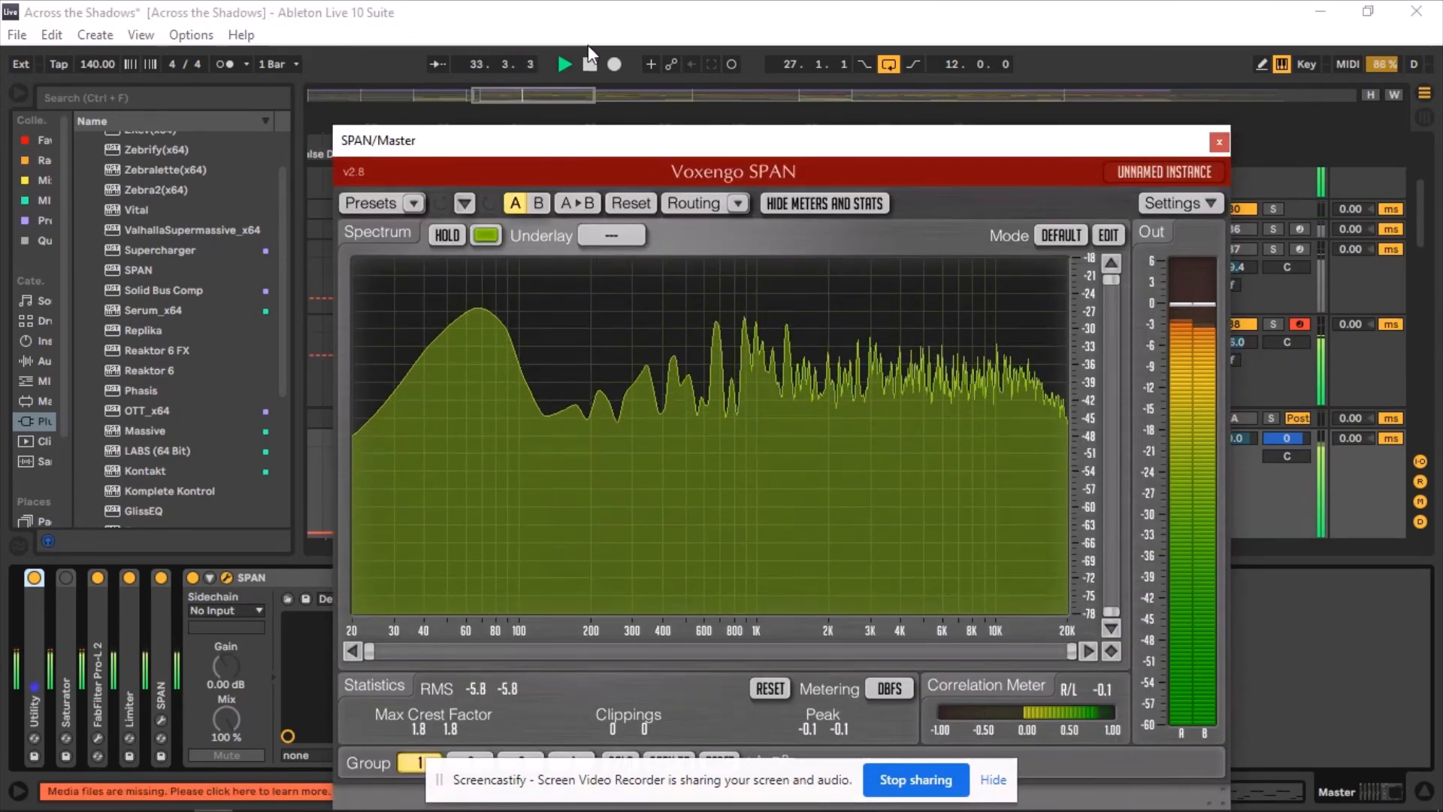
pyautogui.click(589, 64)
pyautogui.click(1218, 143)
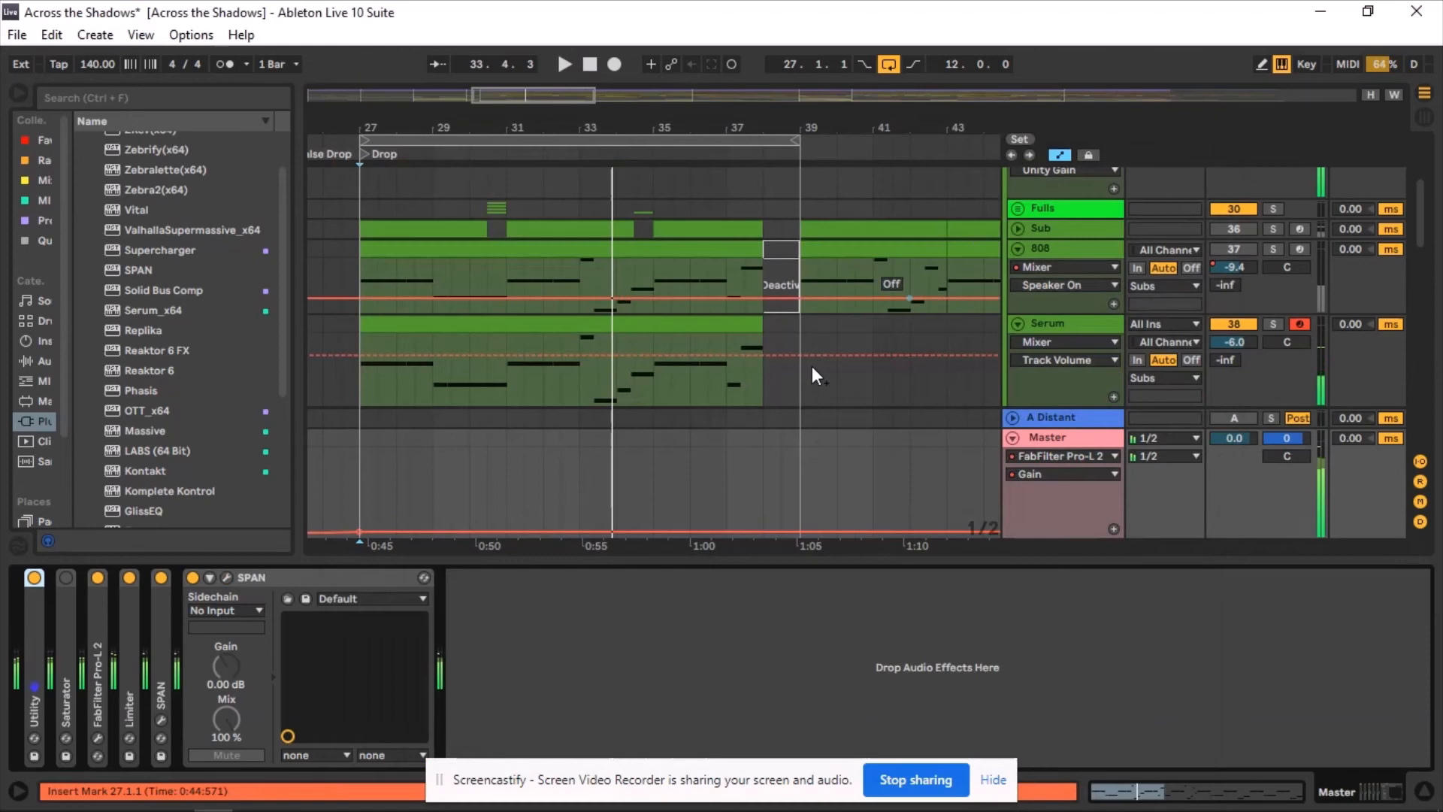
pyautogui.click(676, 564)
pyautogui.click(358, 386)
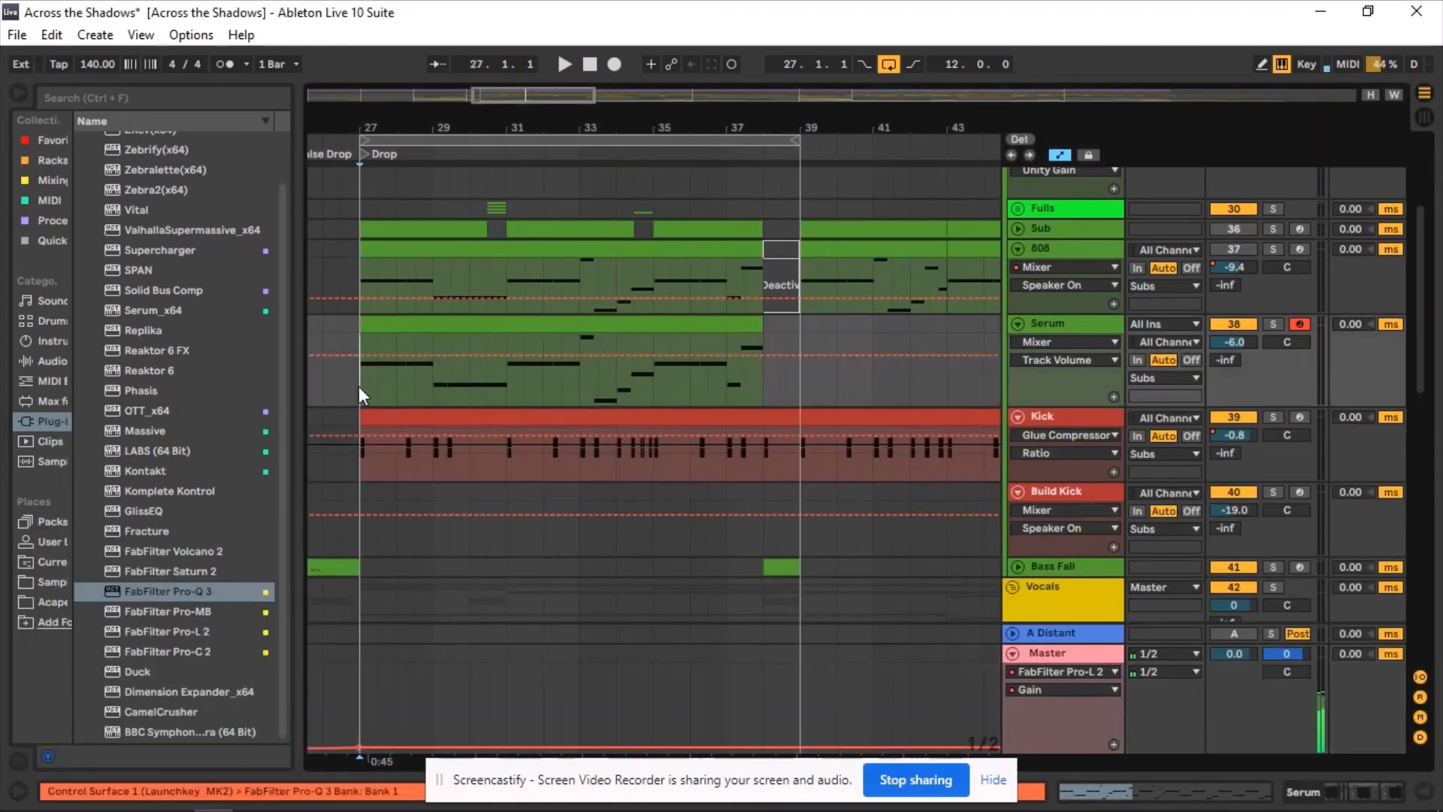